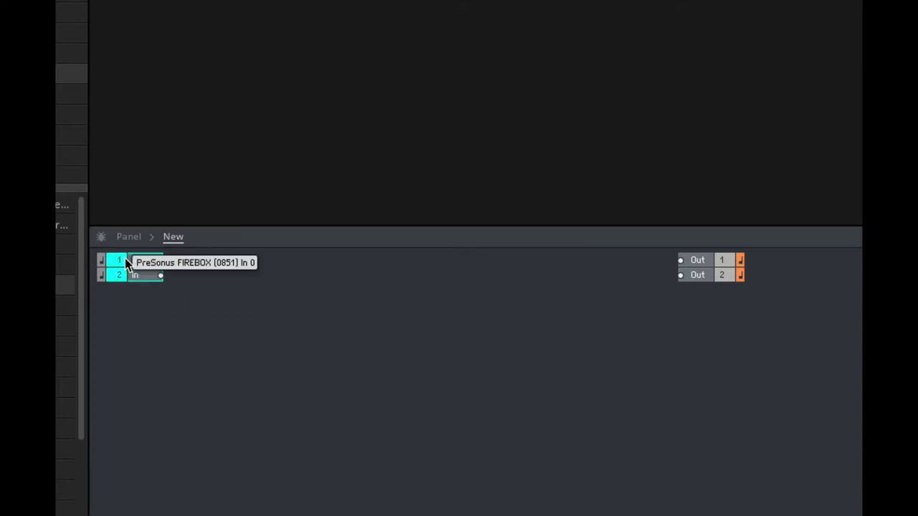
Delete the audio In modules and add a MIDI NotePitch module
key("Delete")
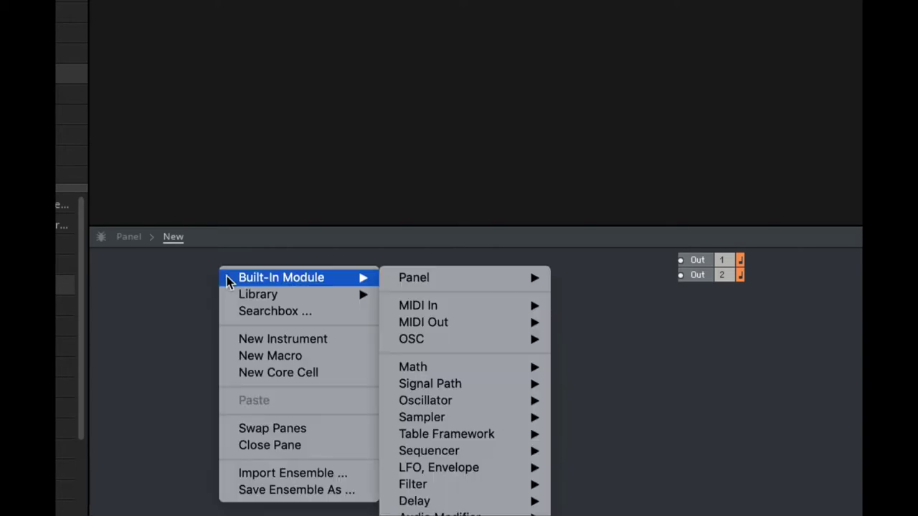
mouse_move(471, 306)
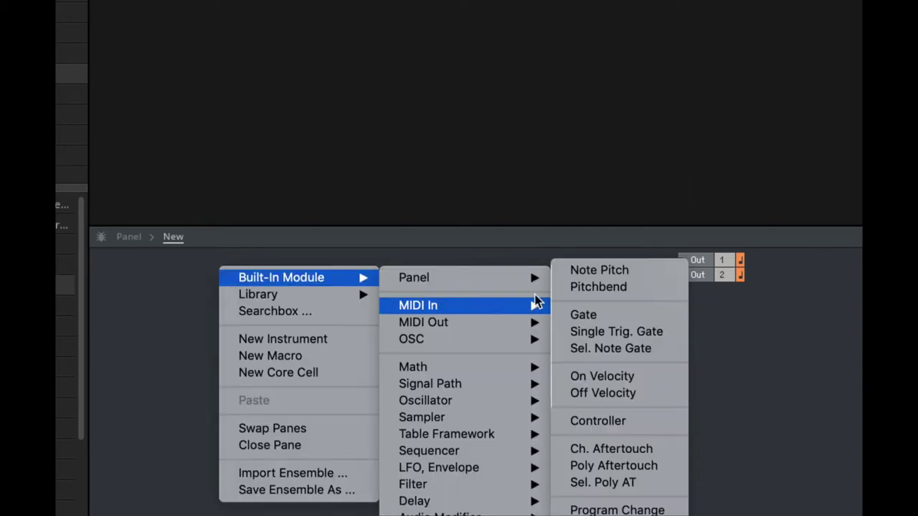
left_click(577, 271)
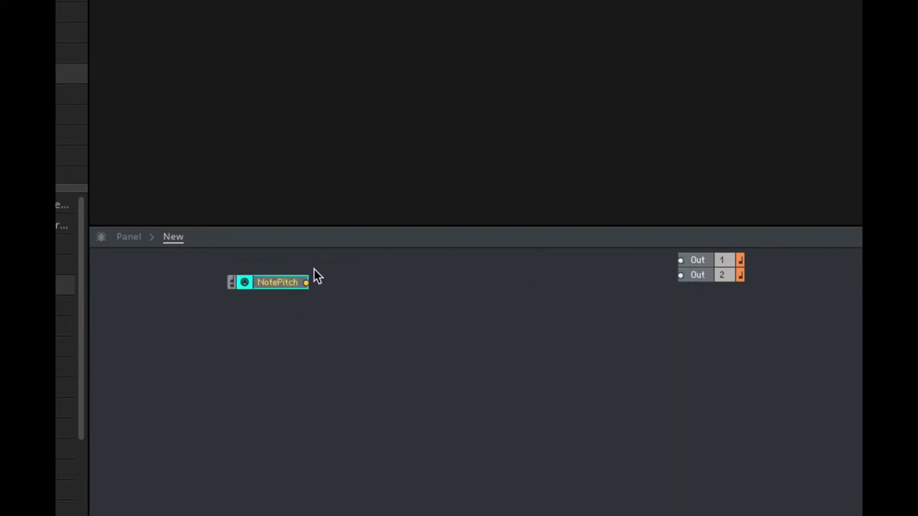
Add a MIDI Gate module and align it directly under NotePitch
right_click(270, 299)
mouse_move(273, 301)
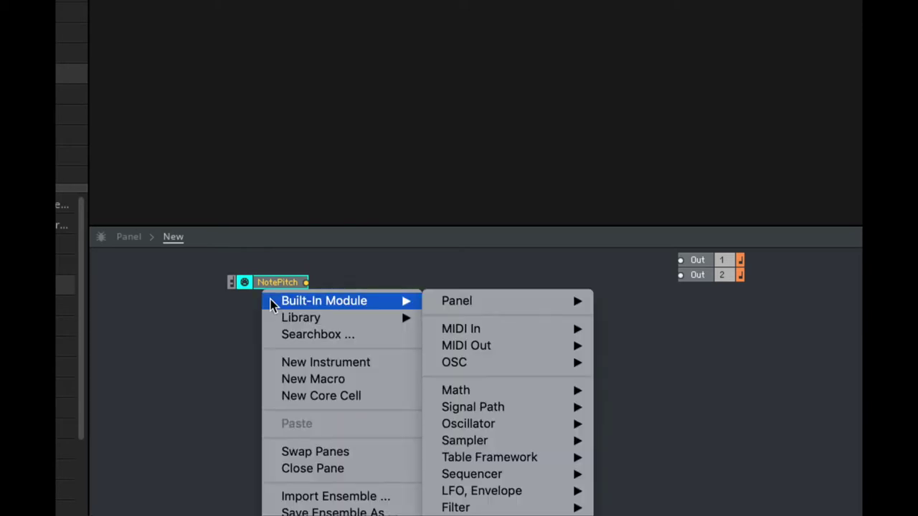
mouse_move(519, 329)
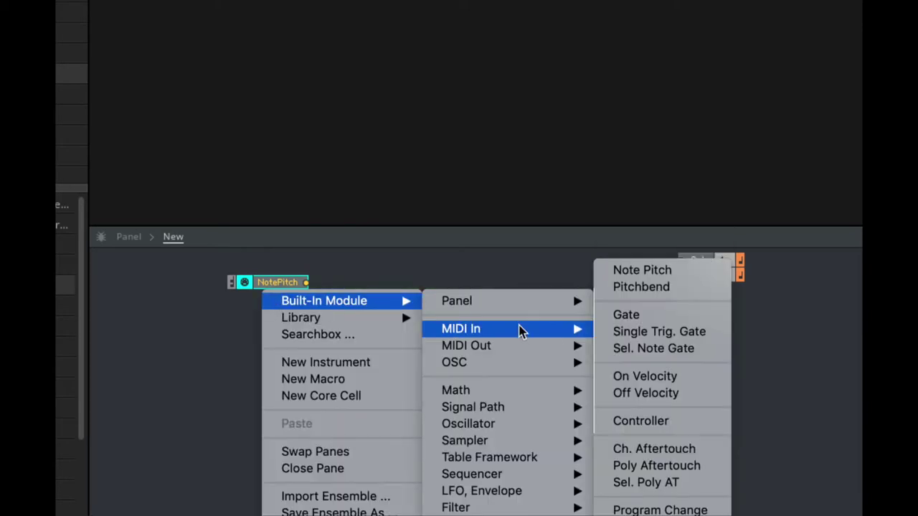
left_click(620, 314)
left_click_drag(328, 312, 275, 303)
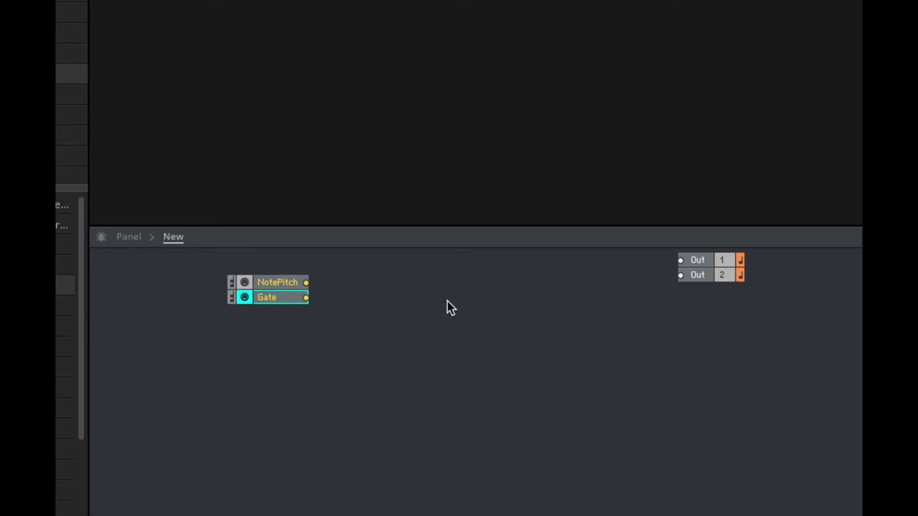
Add a Sawtooth oscillator module from Built-In Module > Oscillator
right_click(391, 273)
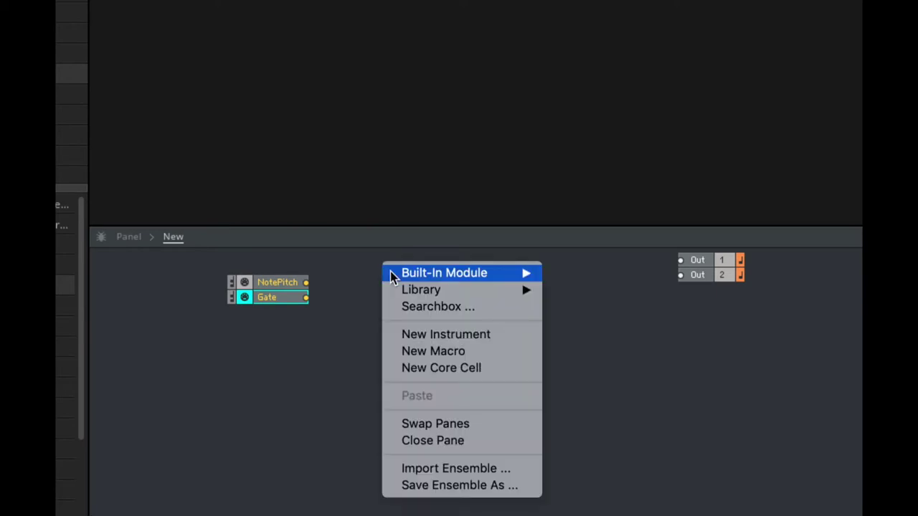
mouse_move(391, 273)
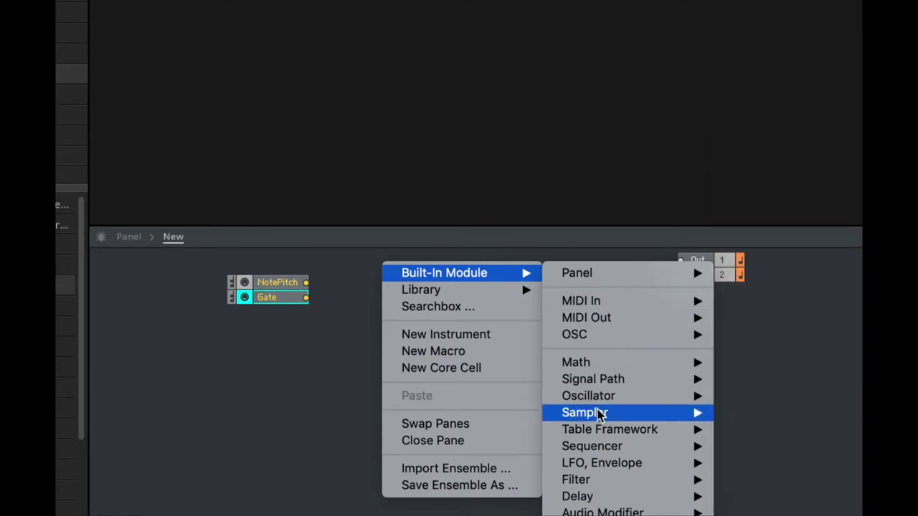
mouse_move(597, 415)
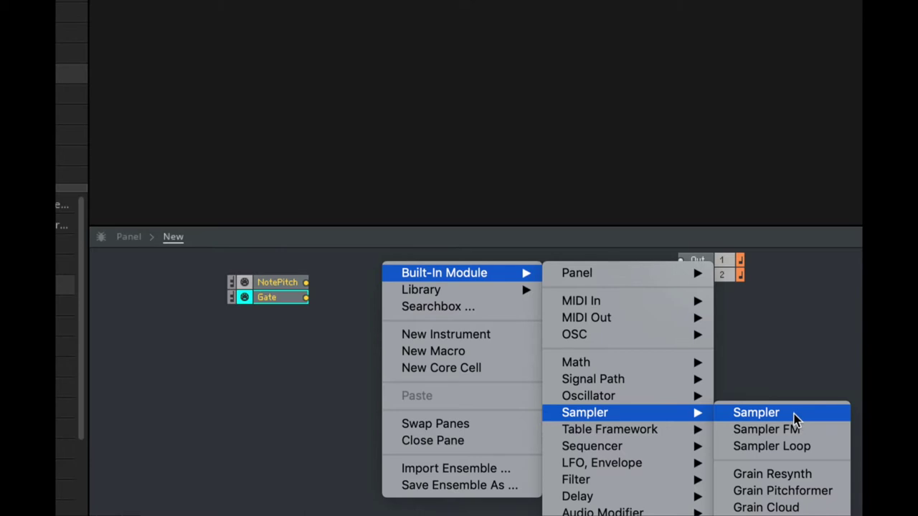
mouse_move(647, 406)
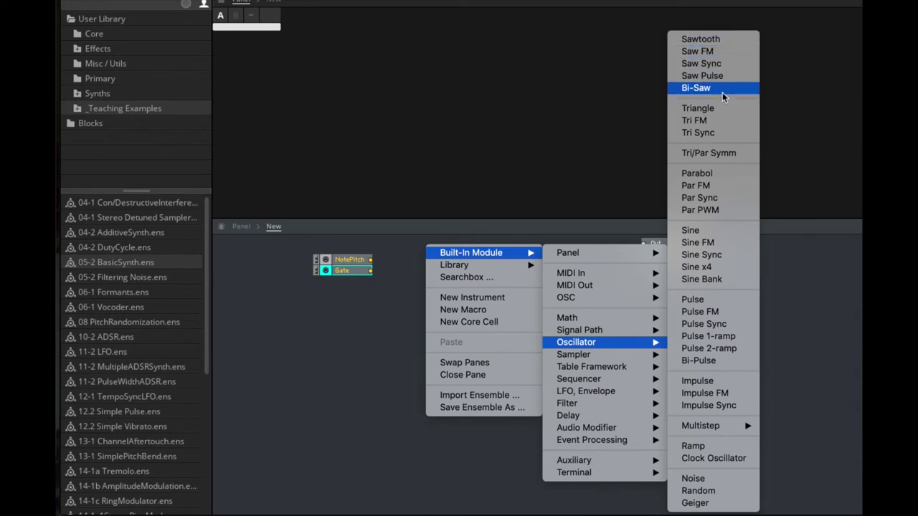
left_click(722, 40)
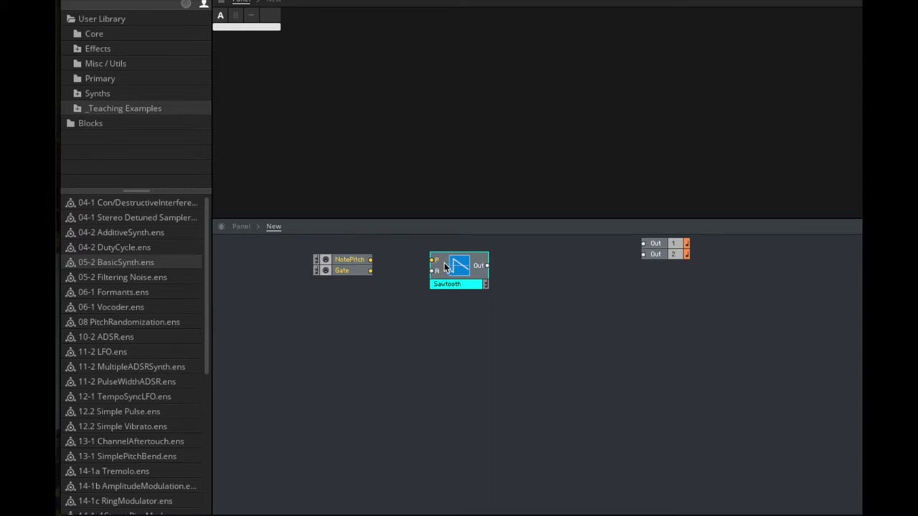
Wire NotePitch to the Sawtooth's P, Gate to A, and its output to the audio outputs
left_click_drag(370, 261, 436, 261)
left_click_drag(369, 271, 644, 244)
left_click_drag(487, 266, 563, 260)
left_click(578, 317)
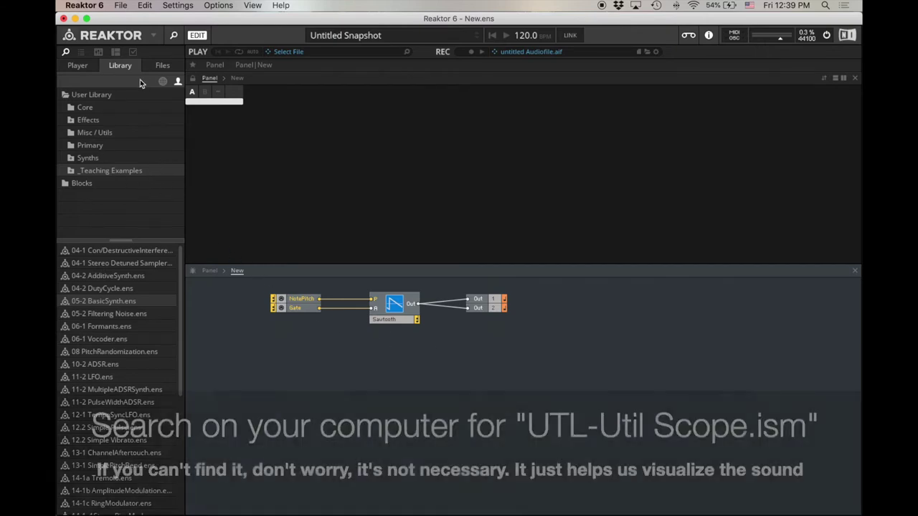
Find UTL-Util Scope.ism under Blocks > Blocks Base > Util in the Library
left_click(162, 82)
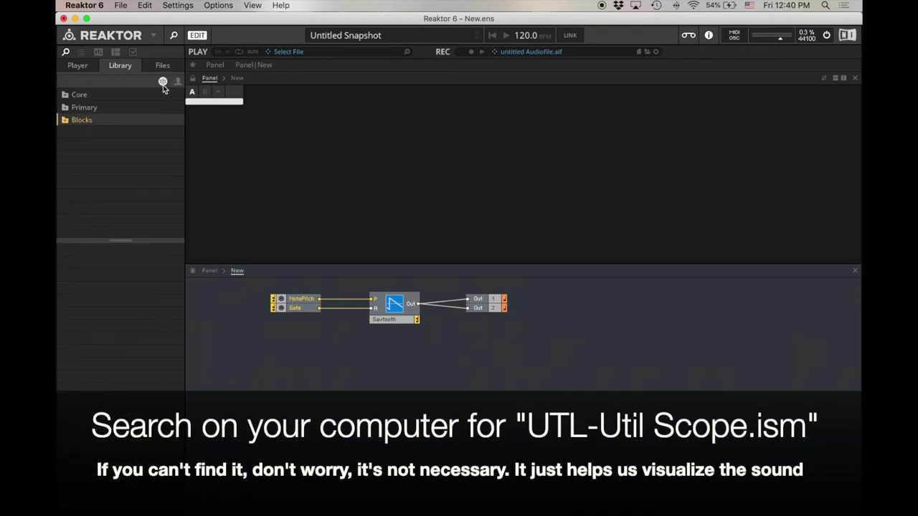
left_click(68, 121)
left_click(71, 133)
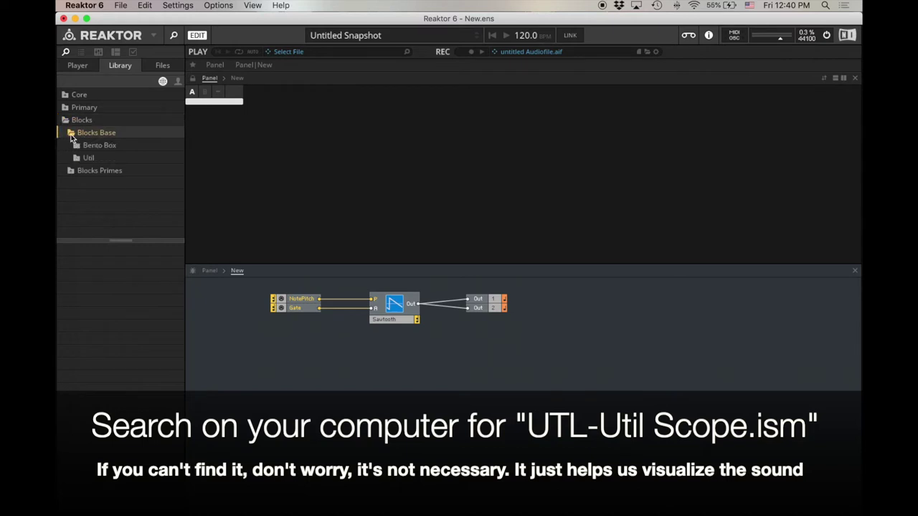
left_click(78, 159)
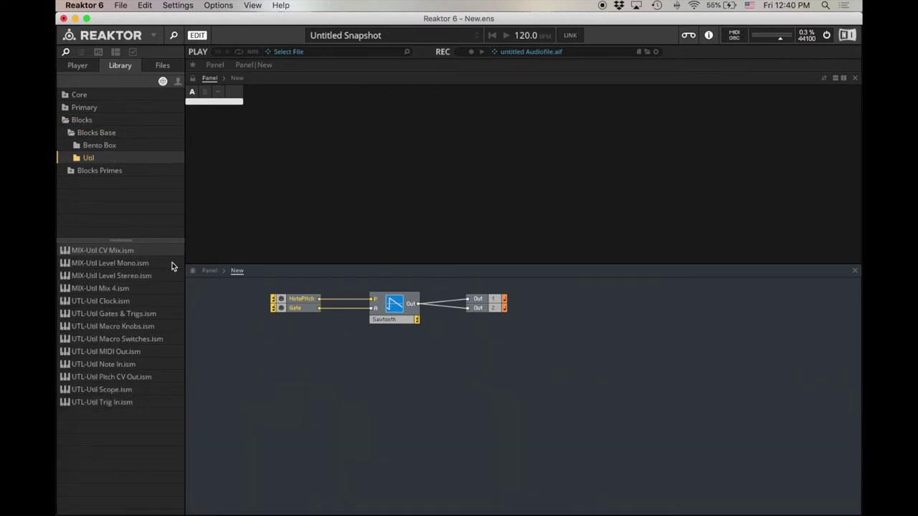
left_click(99, 391)
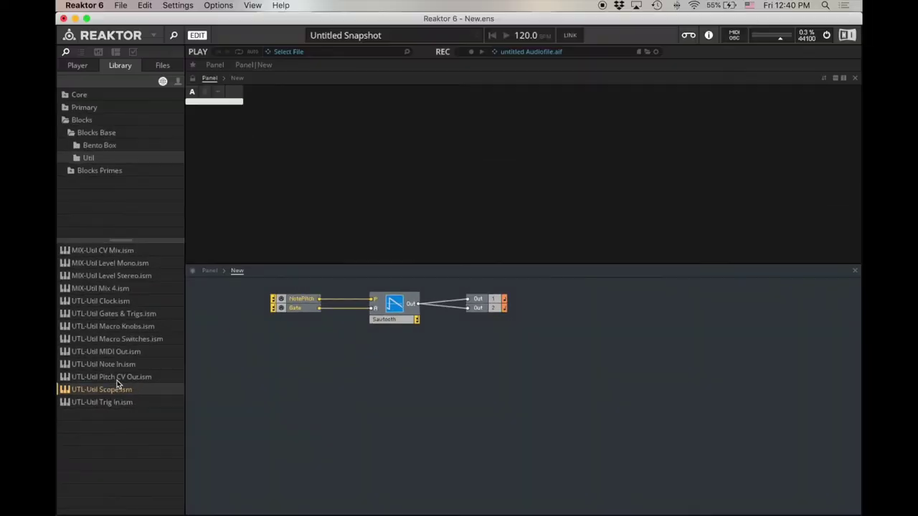
Place the Util Scope, feed it the Sawtooth output, and set its timebase to mSec
left_click_drag(117, 381, 478, 375)
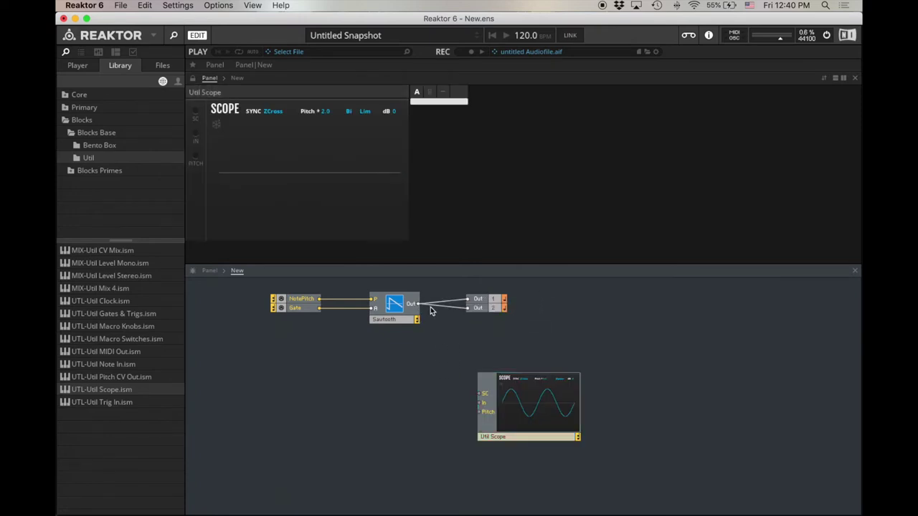
left_click_drag(421, 310, 480, 403)
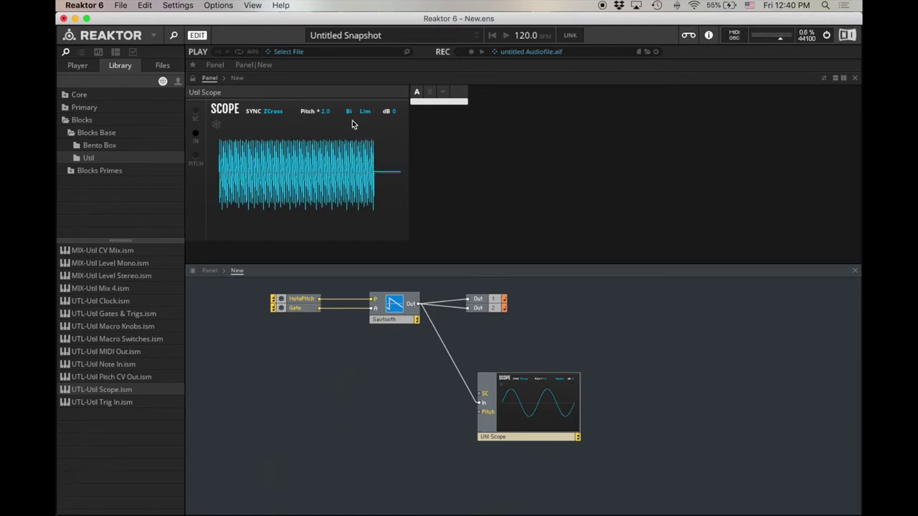
left_click(314, 113)
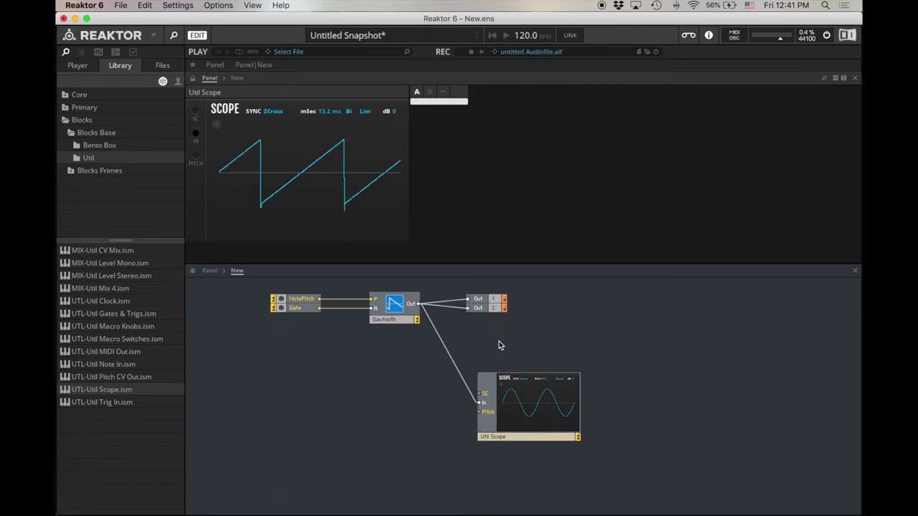
right_click(240, 351)
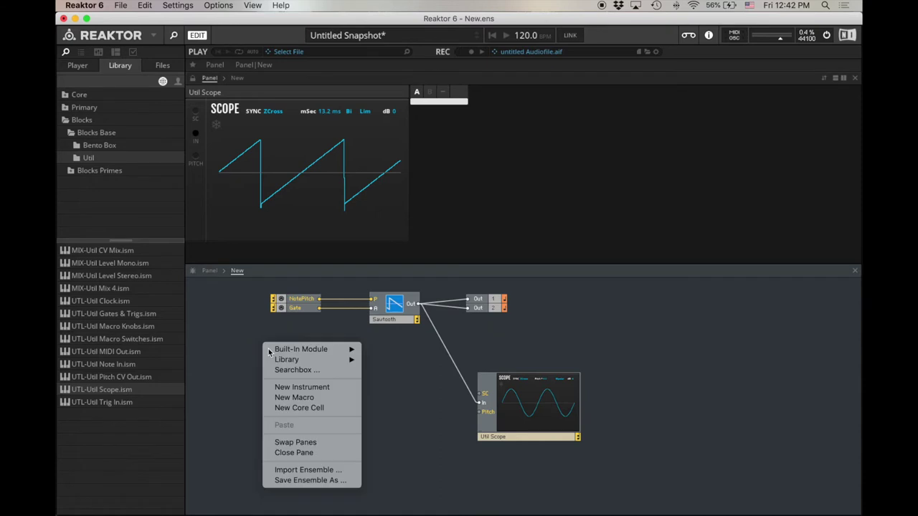
Create a new empty Macro, then shift NotePitch and Gate left and Out right
left_click(329, 398)
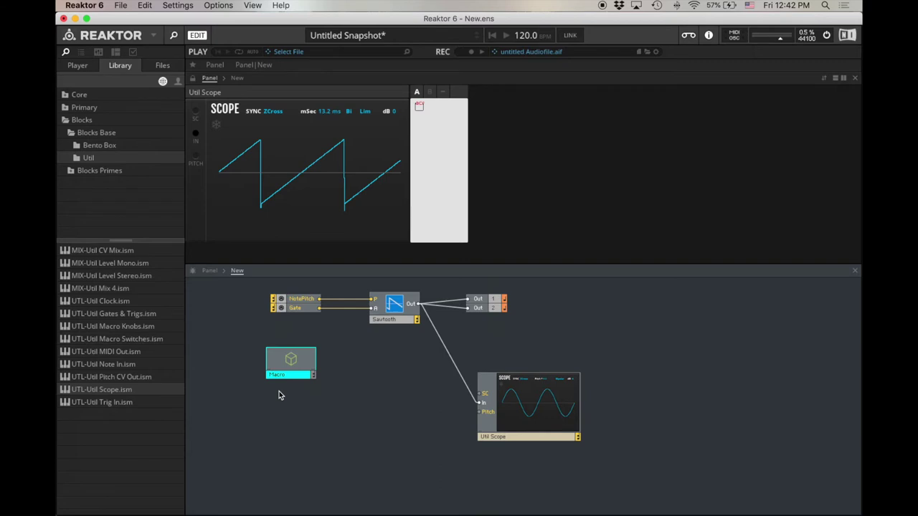
left_click(366, 354)
left_click(295, 300)
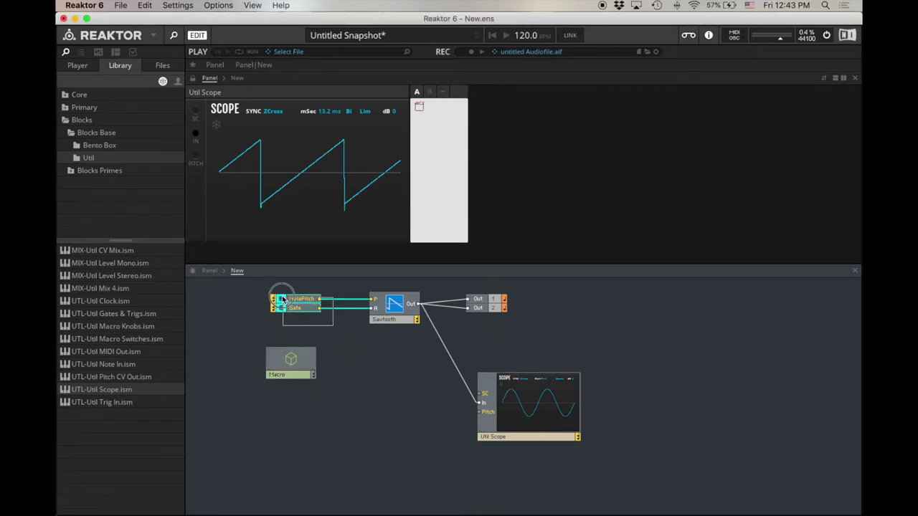
left_click_drag(295, 300, 230, 300)
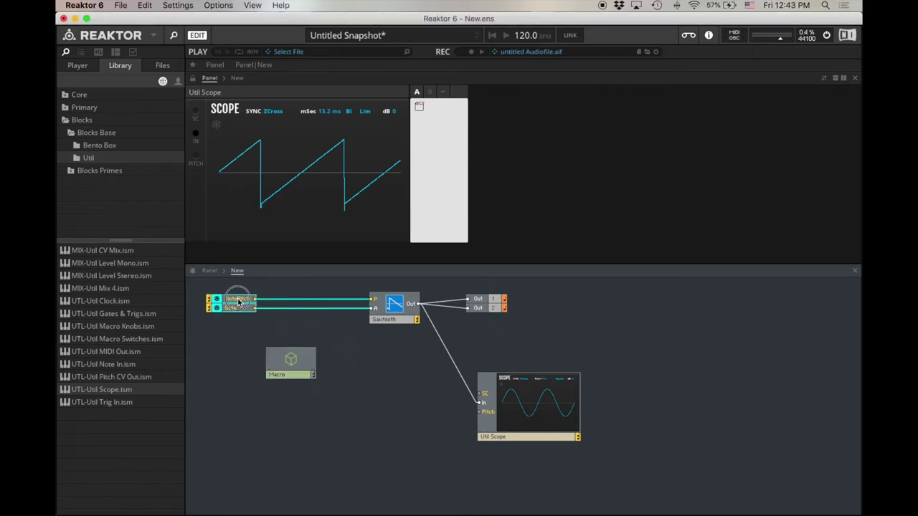
left_click(367, 336)
left_click(486, 297)
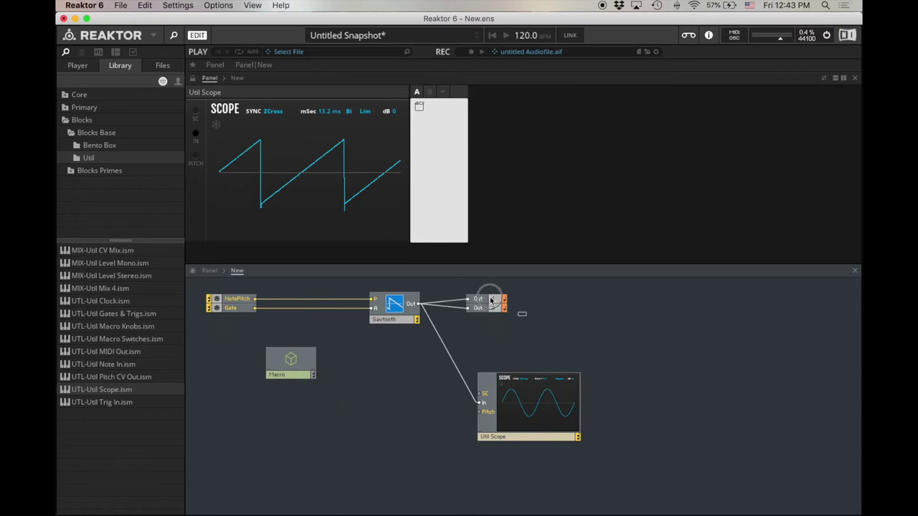
left_click_drag(472, 295, 562, 293)
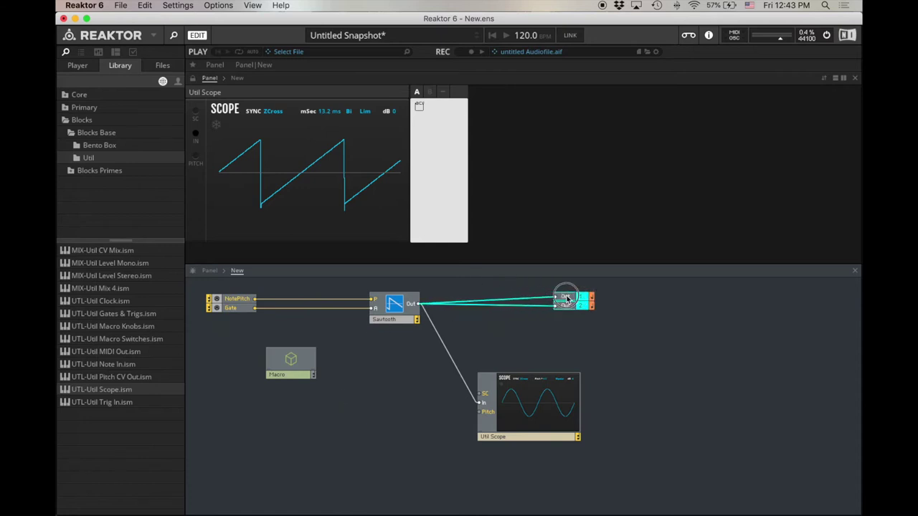
Move the Util Scope up-right and place the Macro just below the Sawtooth
left_click_drag(559, 388, 659, 369)
left_click(355, 406)
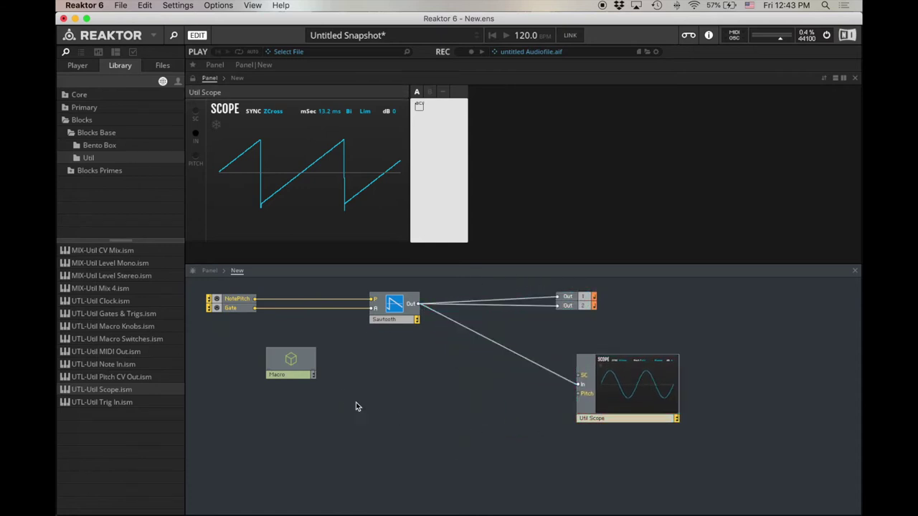
left_click_drag(287, 361, 394, 355)
left_click(393, 319)
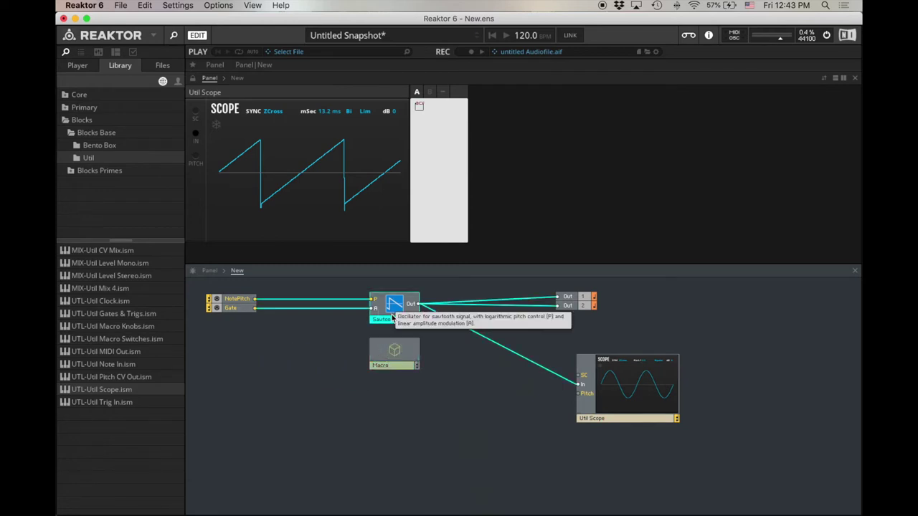
Remove the Sawtooth from the top level and paste it inside the Macro, nudged right
key("Delete")
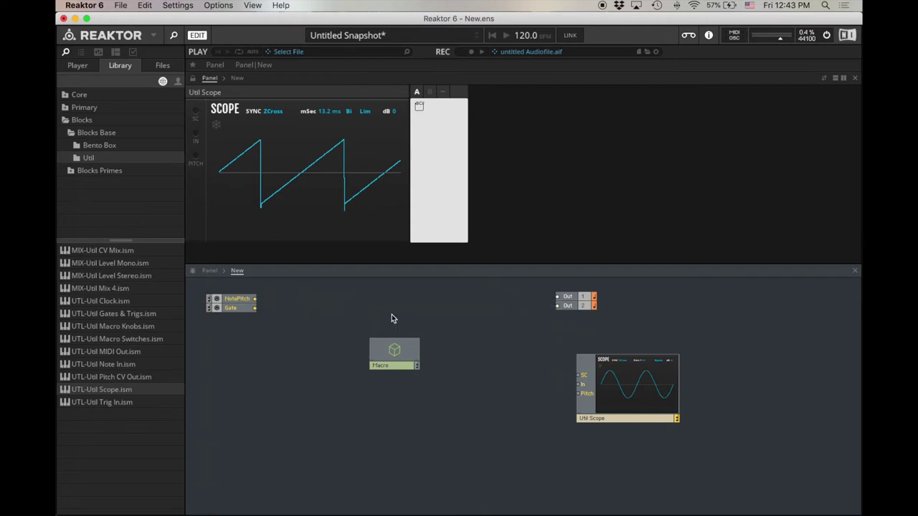
double_click(393, 354)
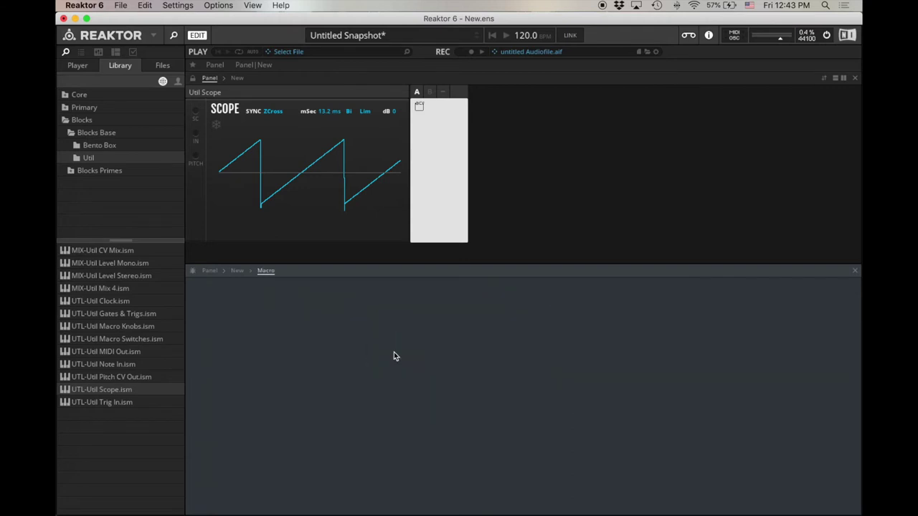
key("ctrl+v")
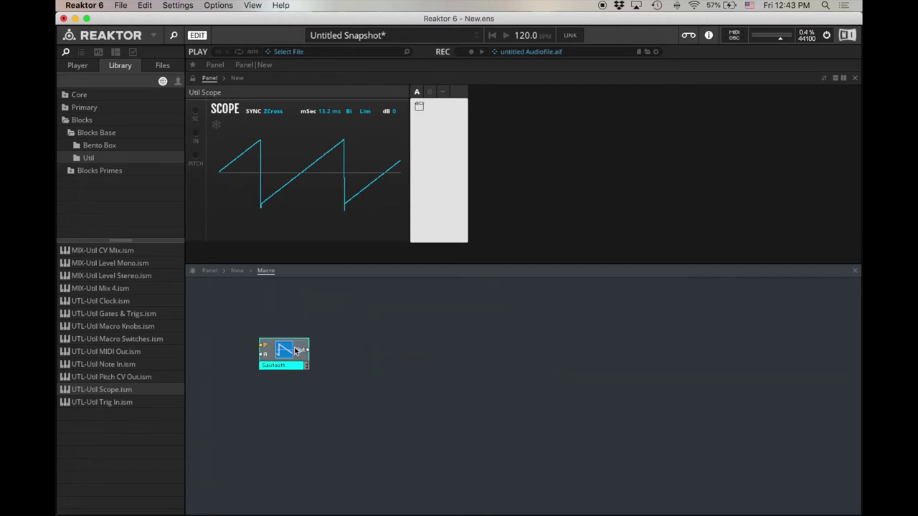
left_click_drag(299, 348, 393, 335)
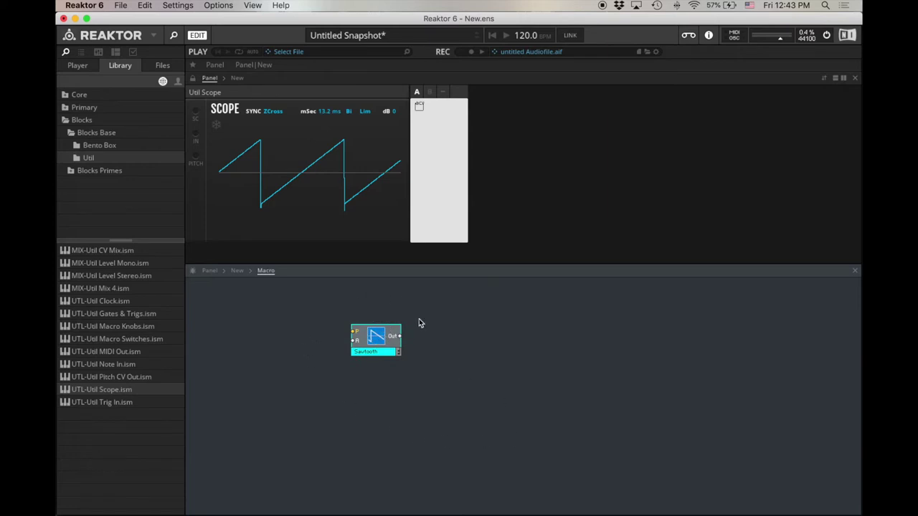
Step in and out of the Macro several times to check the Sawtooth is inside
double_click(457, 330)
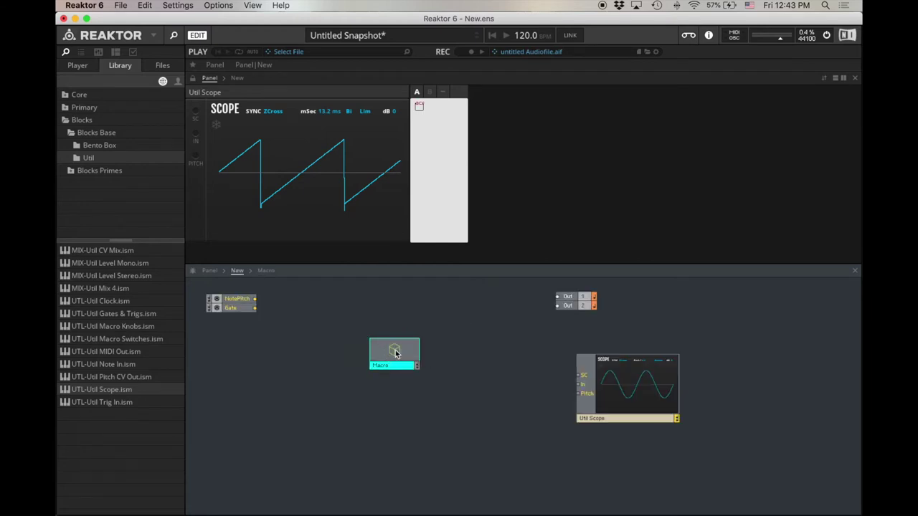
double_click(395, 353)
left_click(471, 329)
double_click(472, 329)
double_click(395, 351)
double_click(507, 337)
double_click(396, 351)
double_click(437, 338)
double_click(395, 352)
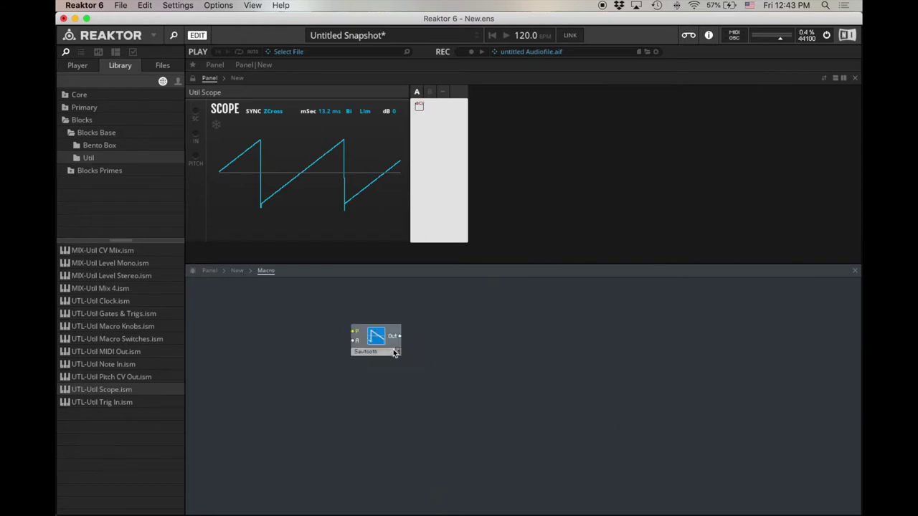
right_click(208, 300)
Add an In port beside the Sawtooth and duplicate it for a second input
mouse_move(209, 304)
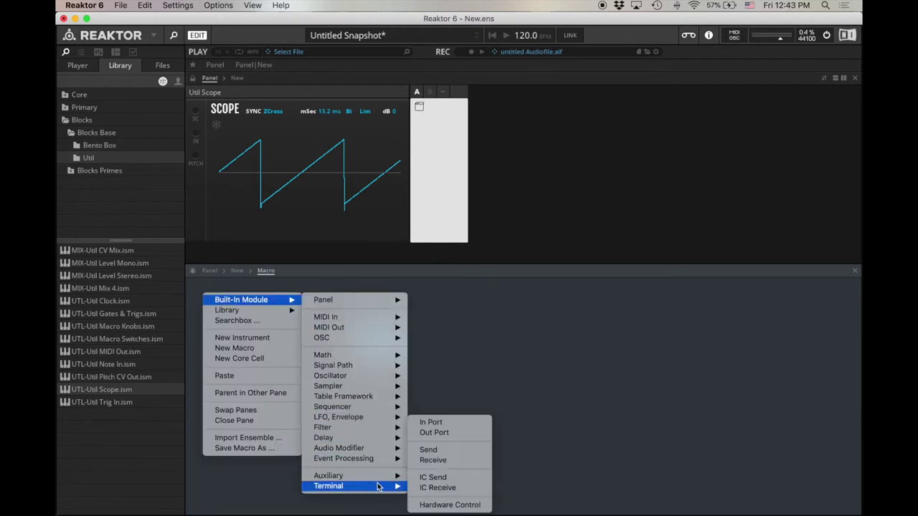
mouse_move(401, 484)
left_click(487, 428)
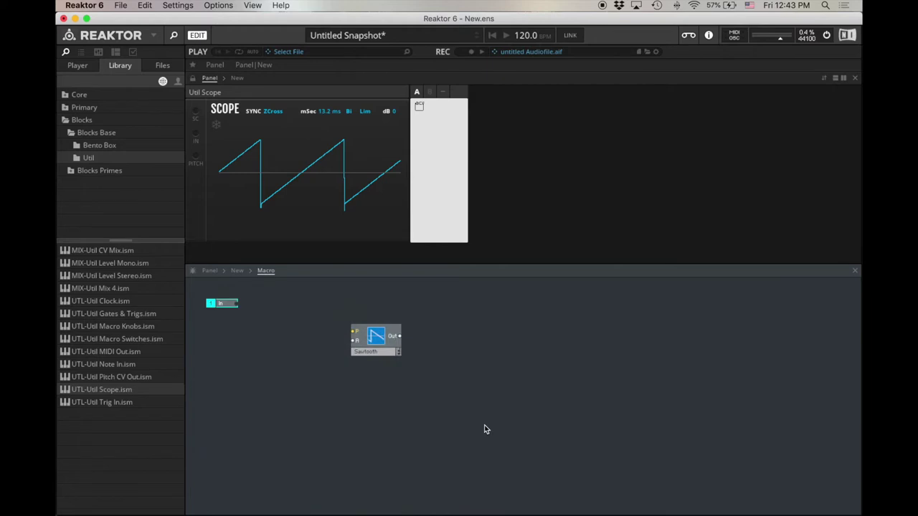
left_click_drag(228, 304, 282, 330)
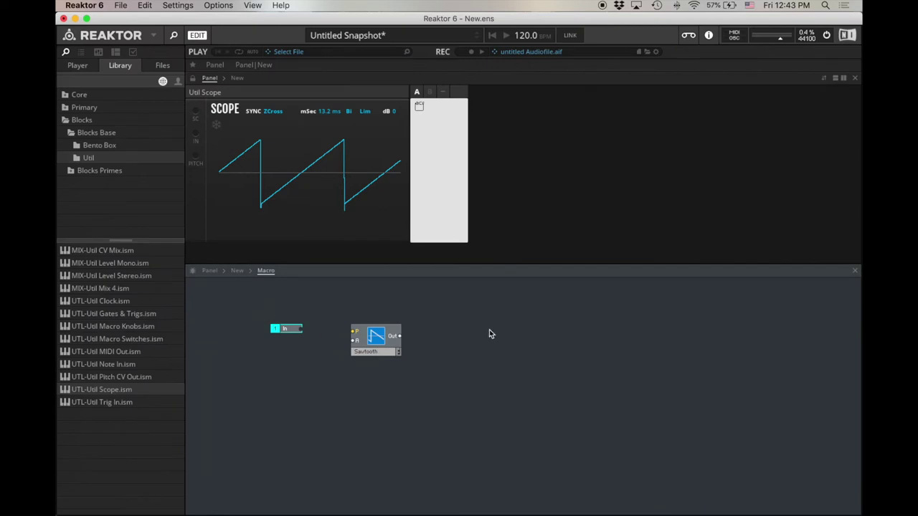
double_click(489, 330)
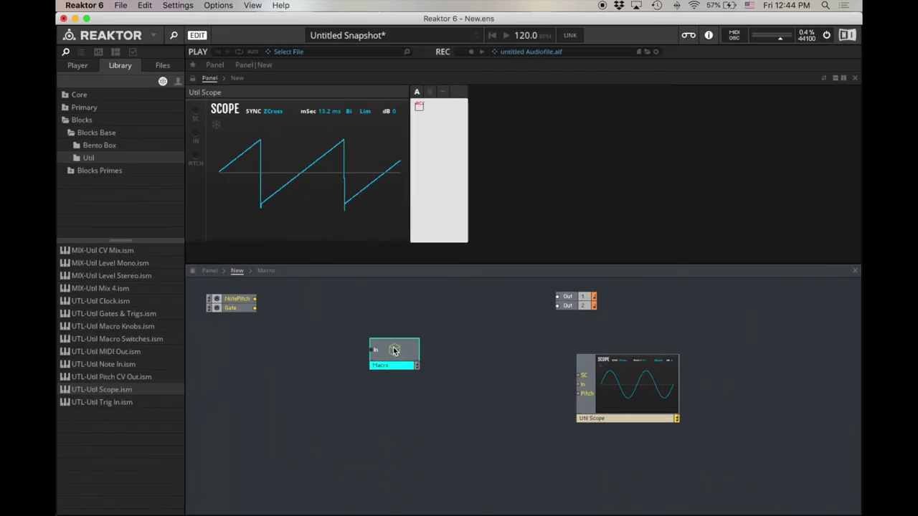
double_click(394, 350)
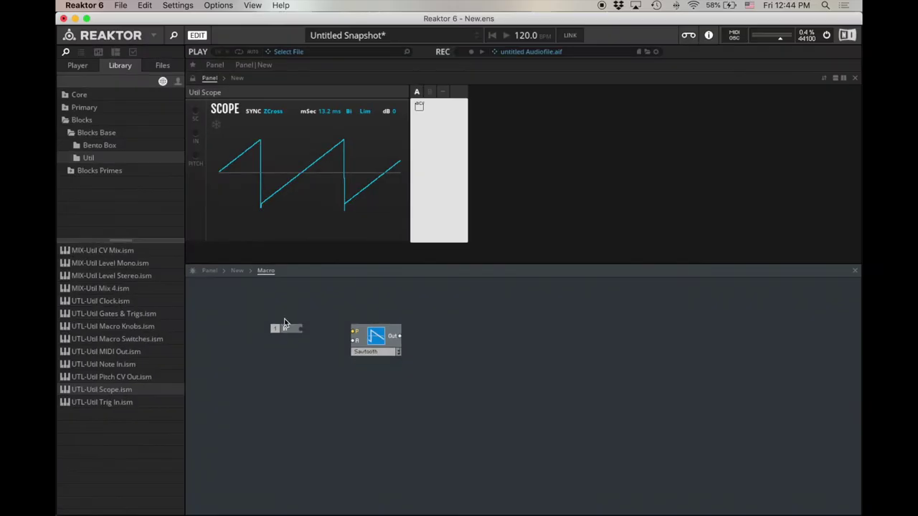
left_click(292, 331)
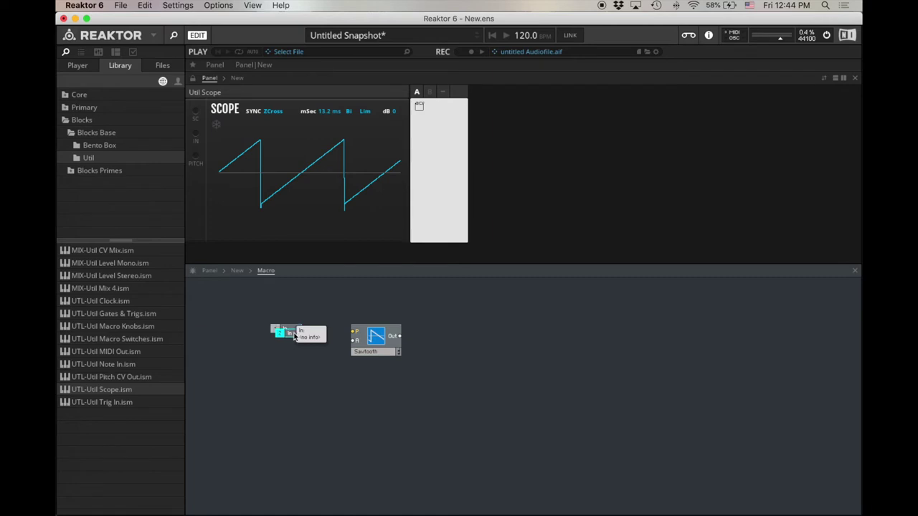
mouse_move(293, 331)
left_mouse_down()
mouse_move(290, 348)
mouse_move(282, 338)
left_mouse_up()
Move the macro near NotePitch and rename it 'Oscillator'
double_click(364, 407)
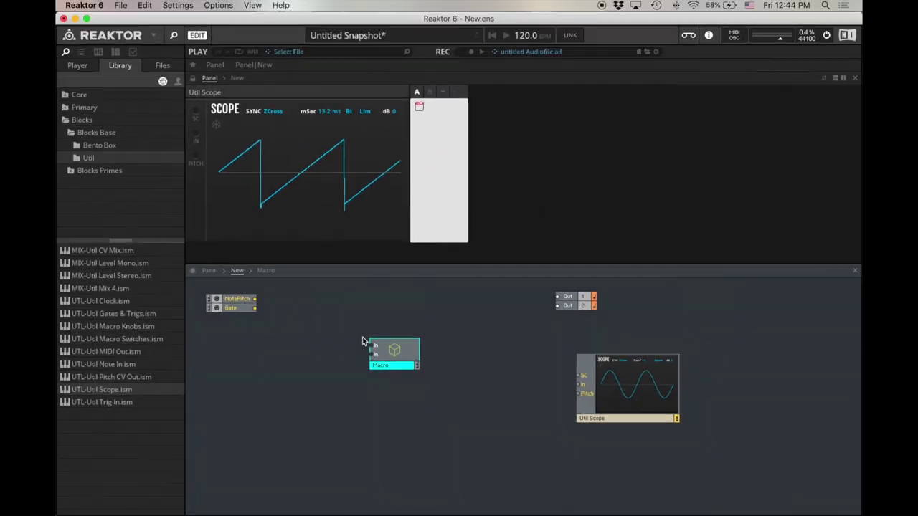
left_click_drag(433, 353, 277, 283)
left_click_drag(302, 314, 332, 311)
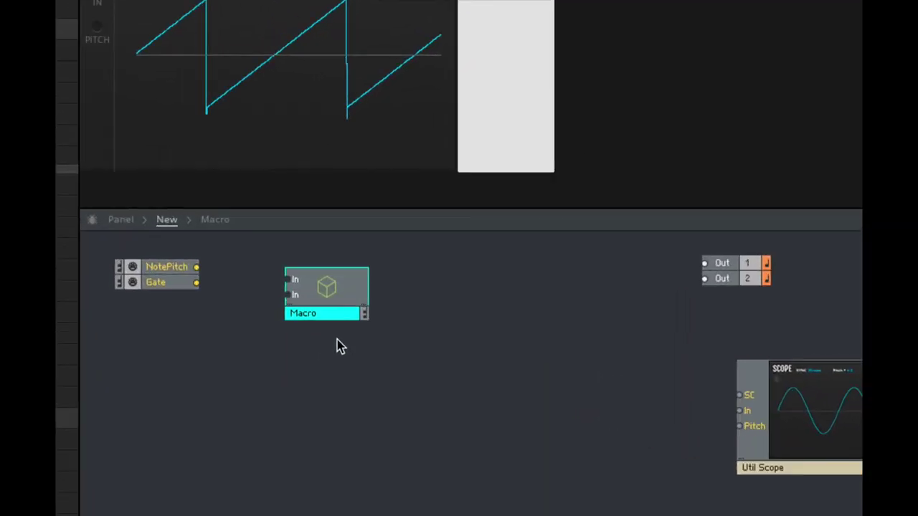
double_click(318, 315)
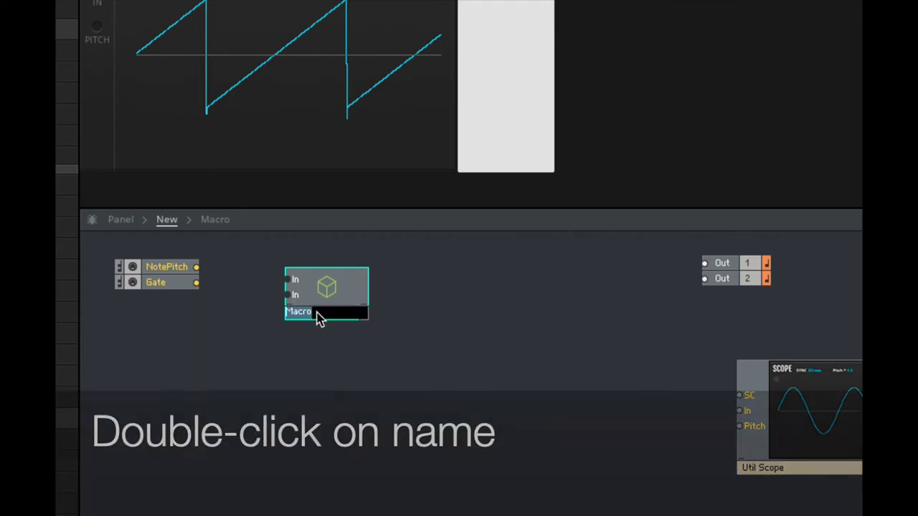
type("Oscil")
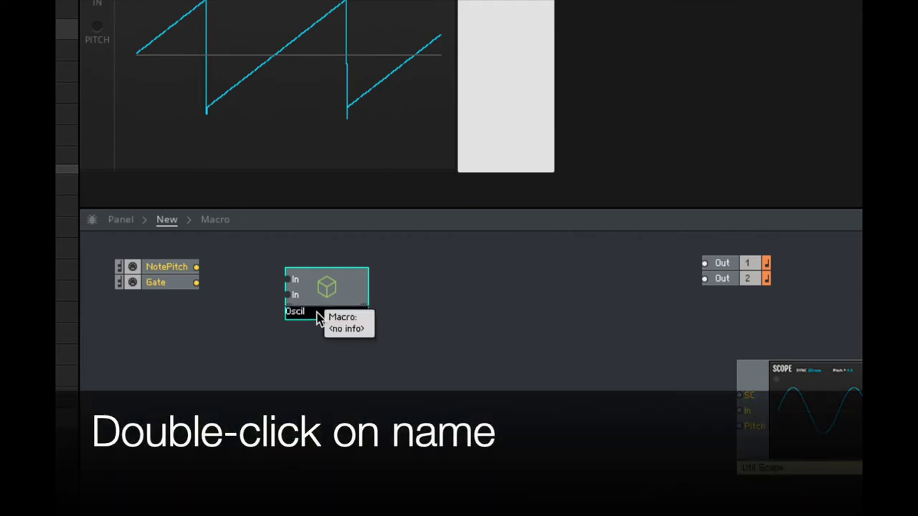
type("lator")
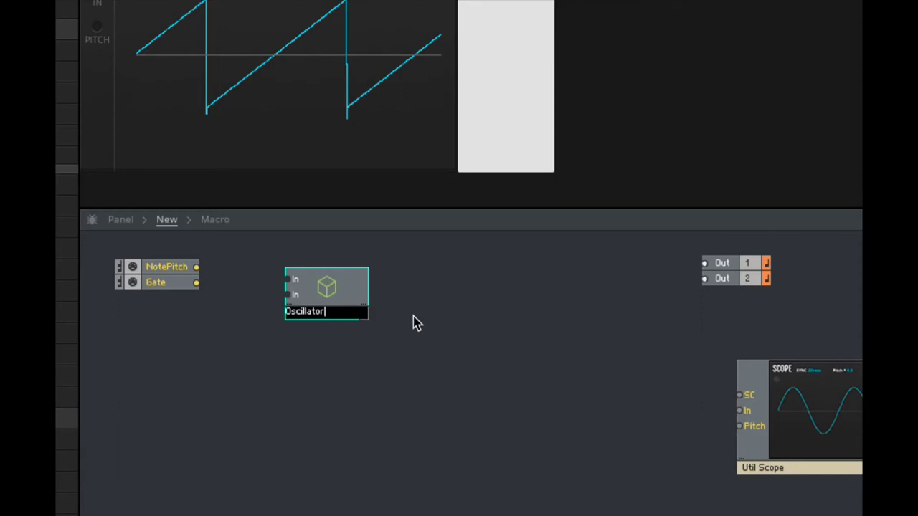
left_click(415, 323)
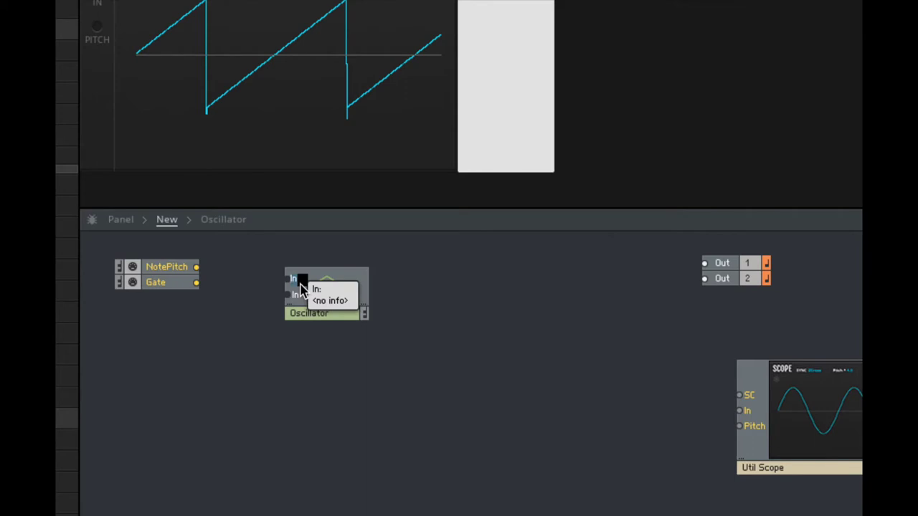
Name the macro's upper input P and the lower input R
type("P")
key("Return")
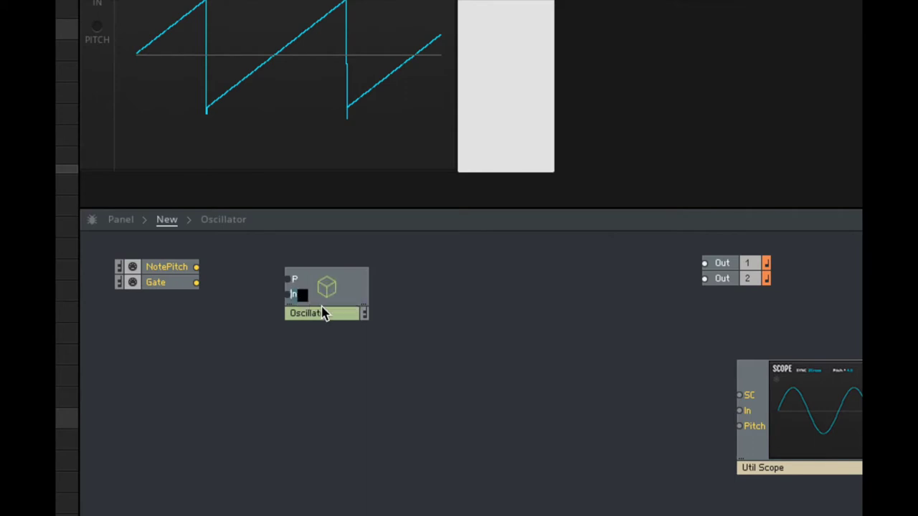
type("R")
key("Return")
left_click(323, 288)
double_click(324, 272)
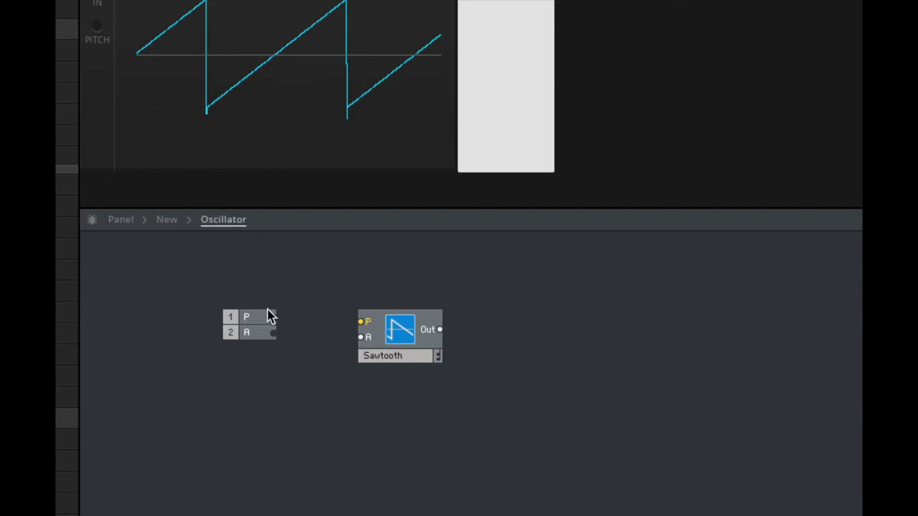
Wire the In port to Sawtooth's P, then feed NotePitch and Gate into the Oscillator's P and A
mouse_move(368, 330)
left_mouse_down()
mouse_move(272, 318)
mouse_move(361, 337)
left_mouse_up()
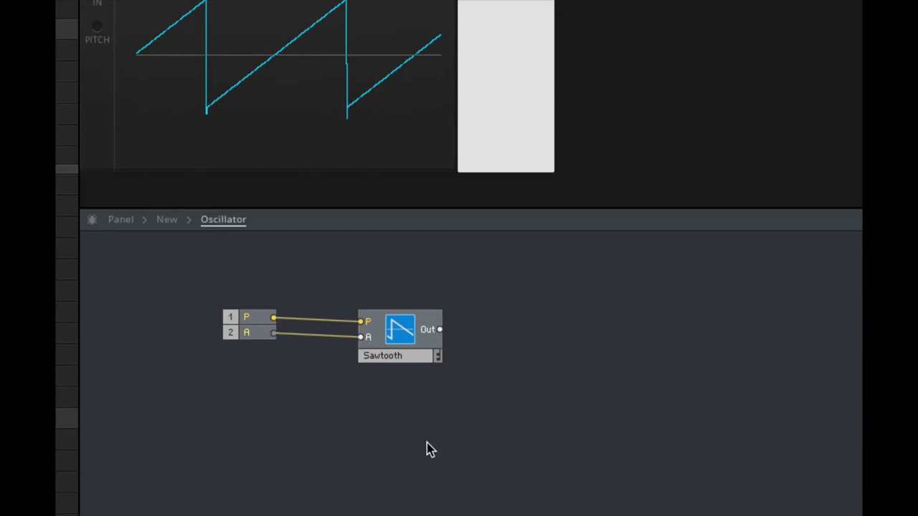
double_click(320, 384)
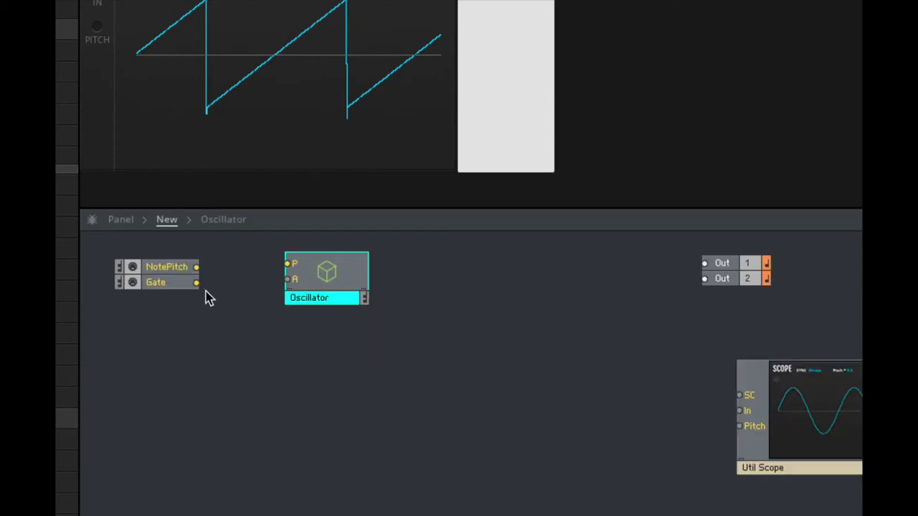
left_click_drag(197, 267, 289, 264)
left_click_drag(197, 283, 289, 280)
double_click(341, 270)
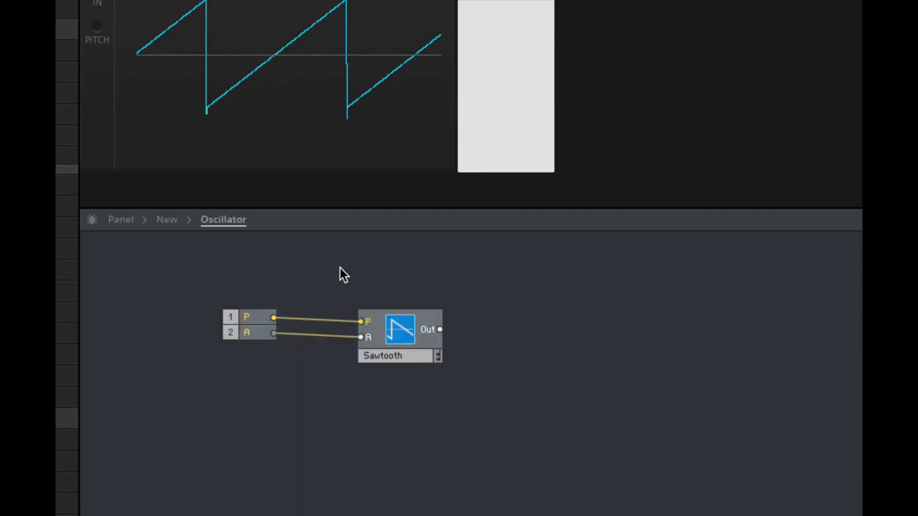
right_click(500, 296)
Add an Out port inside the Oscillator and connect the Sawtooth output to it
mouse_move(523, 294)
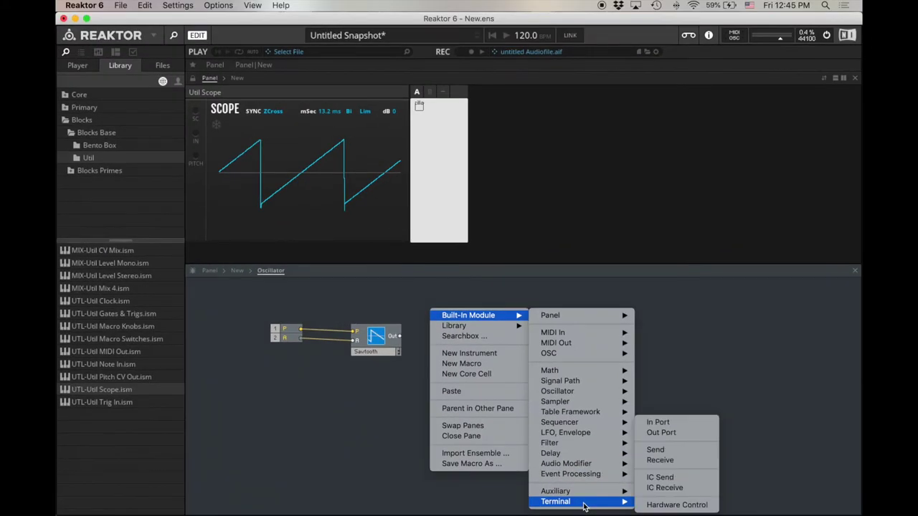
left_click(661, 433)
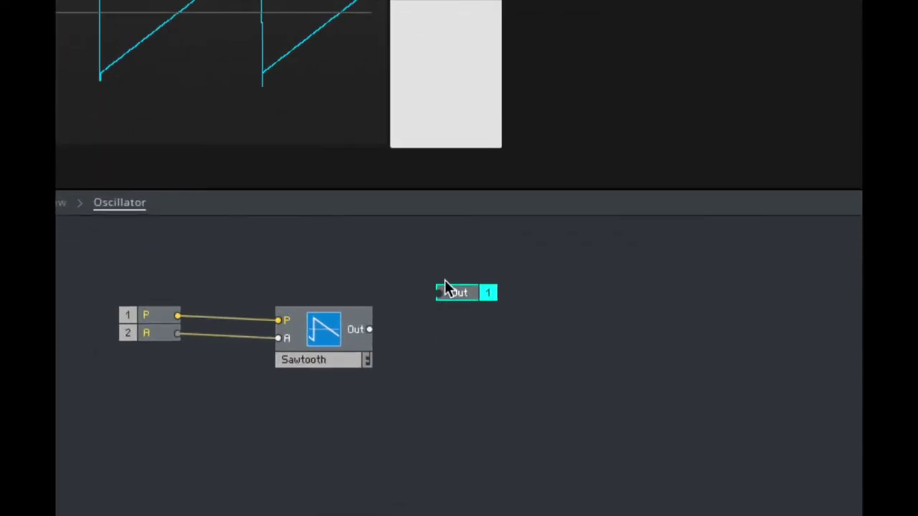
left_click_drag(442, 324, 439, 329)
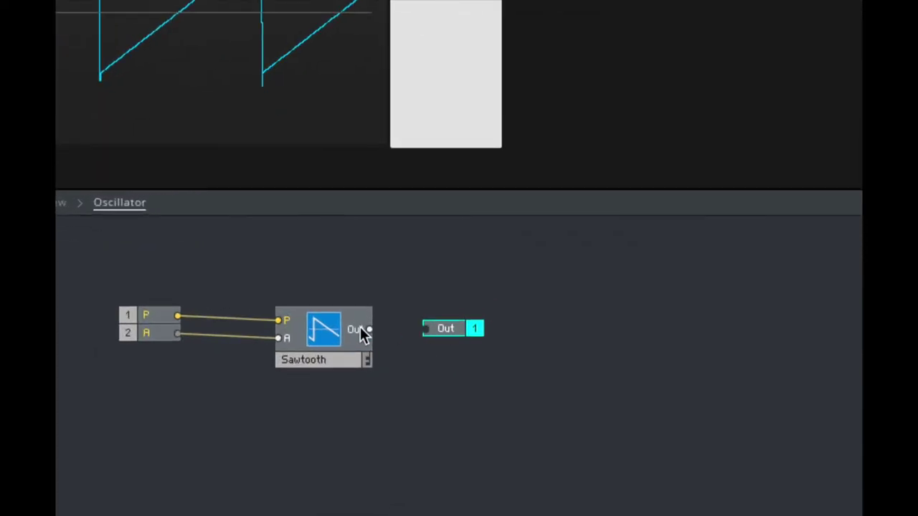
left_click_drag(369, 329, 425, 330)
Send the Oscillator's output to Out 1 and Out 2, and shift NotePitch and Gate slightly
double_click(449, 360)
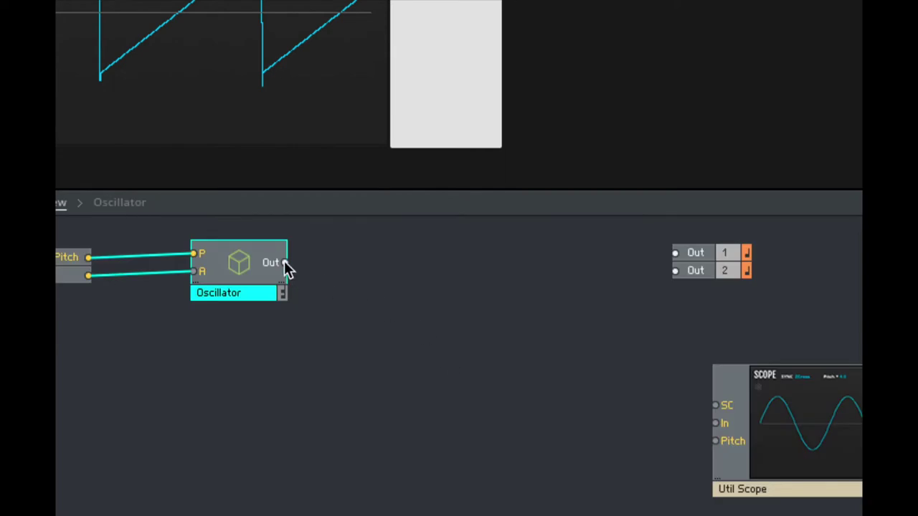
left_click_drag(284, 263, 716, 422)
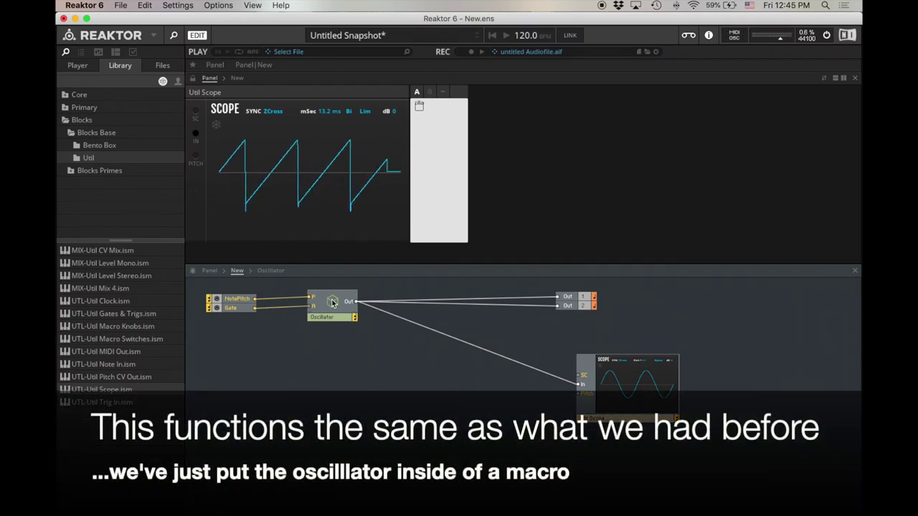
left_click_drag(290, 322, 259, 297)
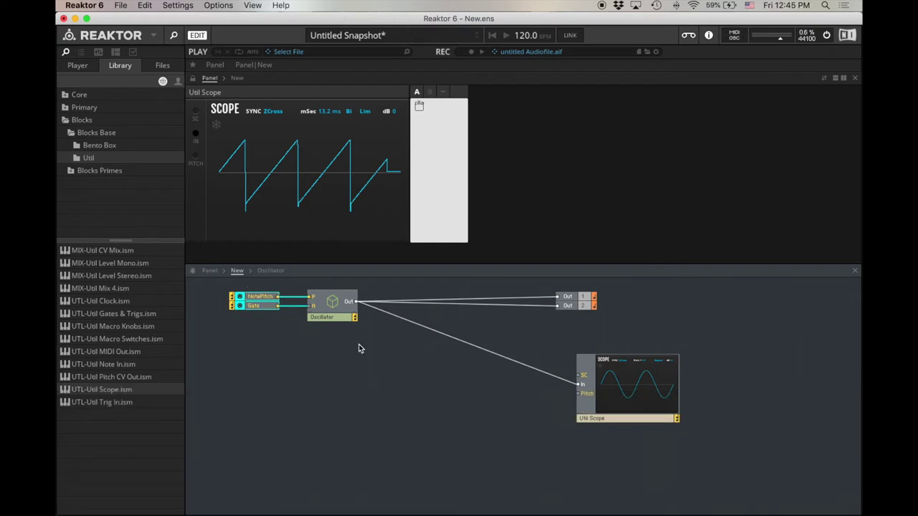
left_click(360, 349)
double_click(338, 303)
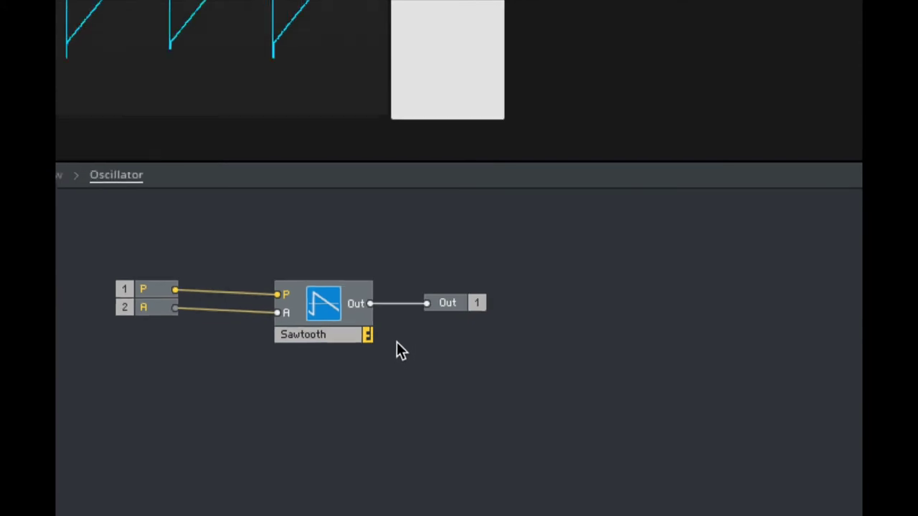
Add Triangle, Sine and Pulse oscillator modules beside the Sawtooth
right_click(333, 254)
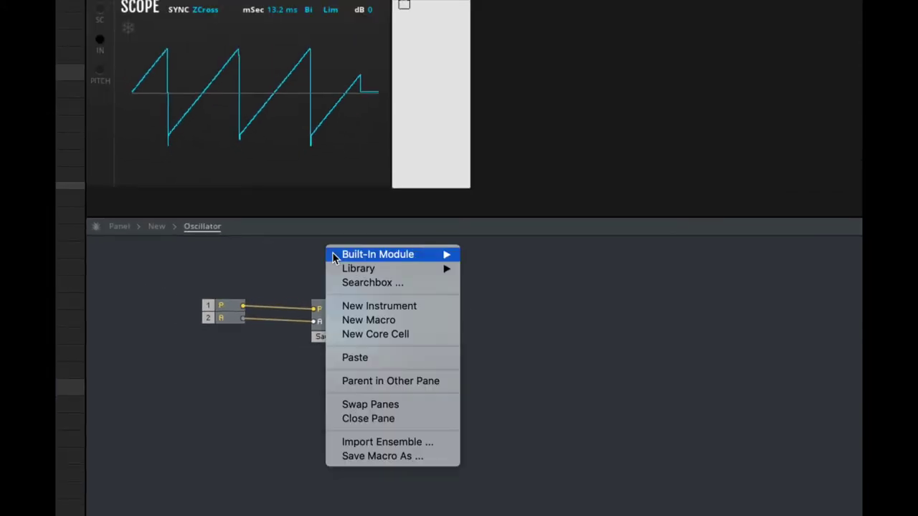
mouse_move(334, 256)
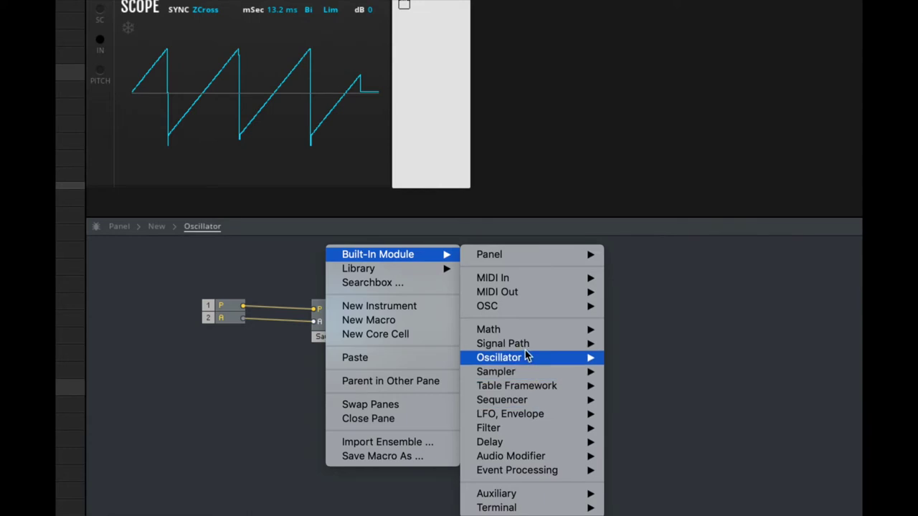
mouse_move(567, 365)
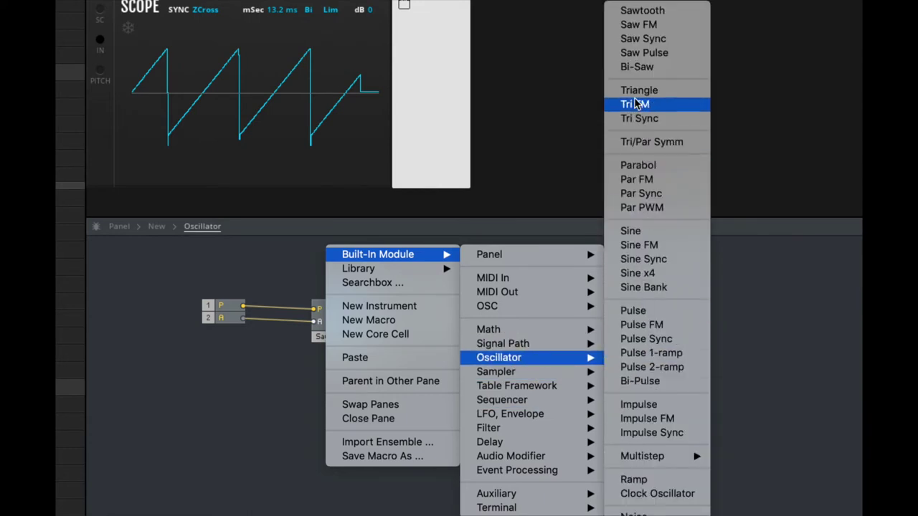
left_click(635, 90)
right_click(472, 268)
mouse_move(493, 275)
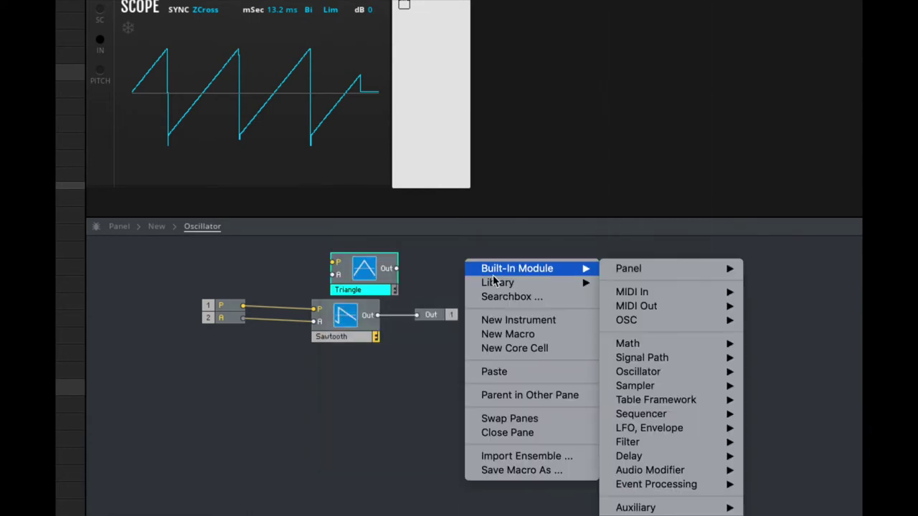
mouse_move(635, 380)
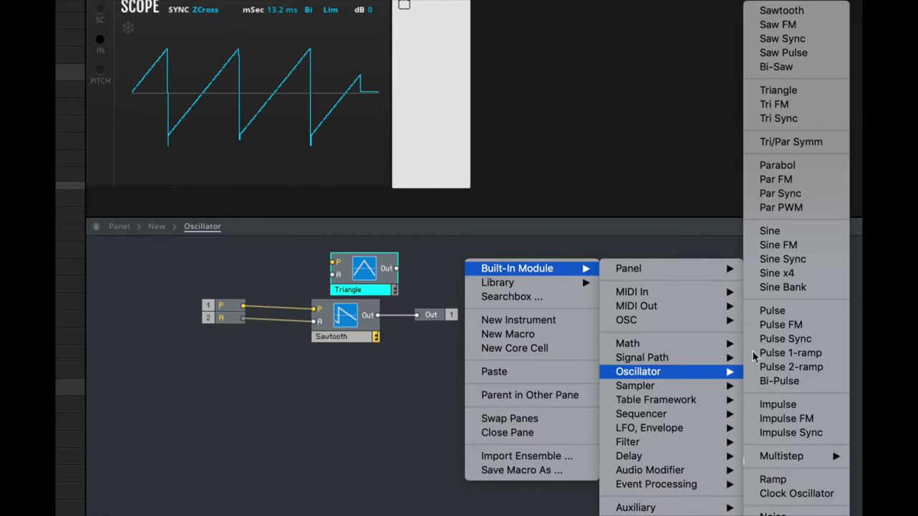
left_click(769, 232)
right_click(570, 268)
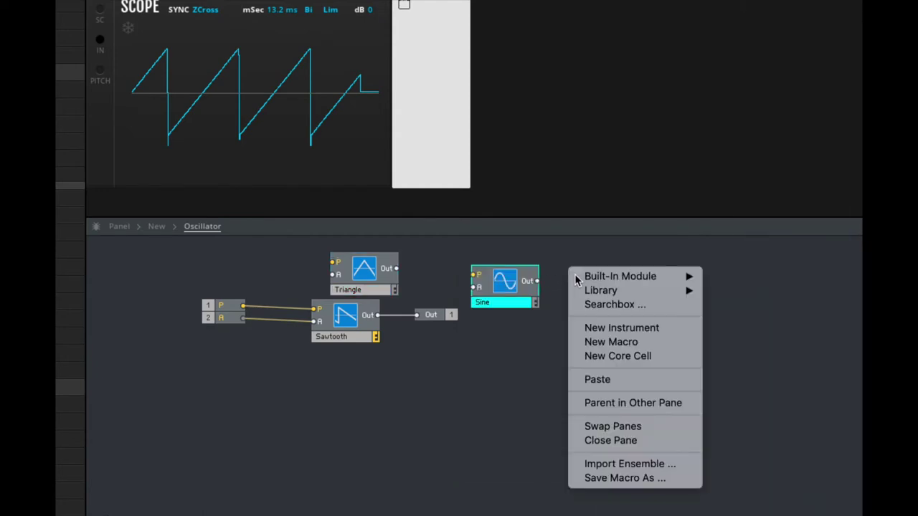
mouse_move(584, 278)
mouse_move(837, 375)
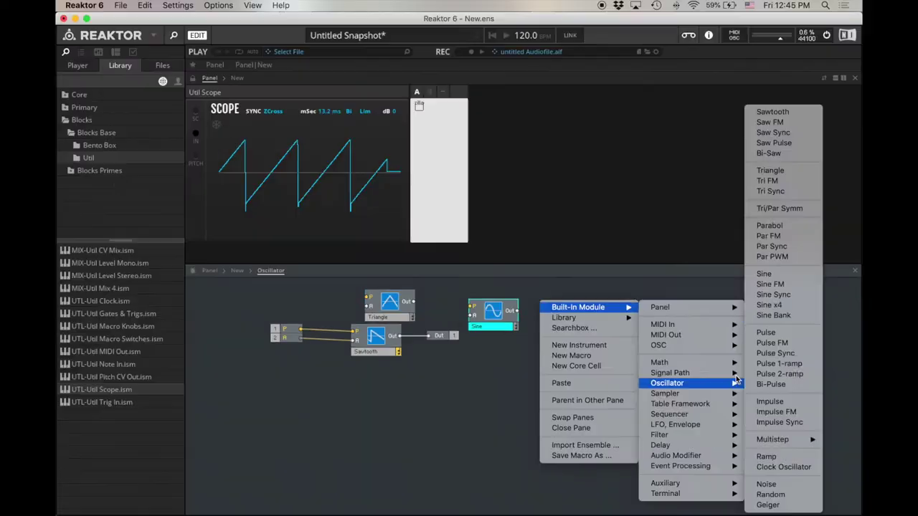
right_click(460, 373)
mouse_move(516, 378)
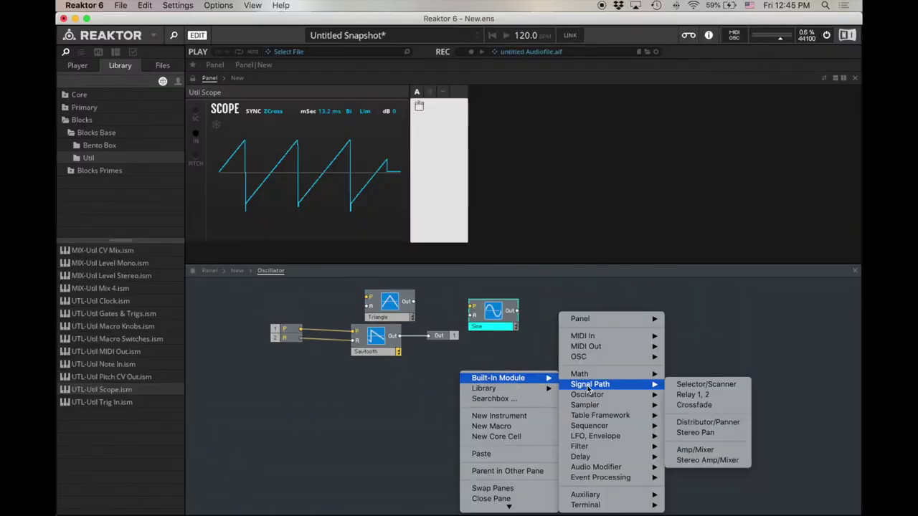
mouse_move(631, 394)
left_click(693, 332)
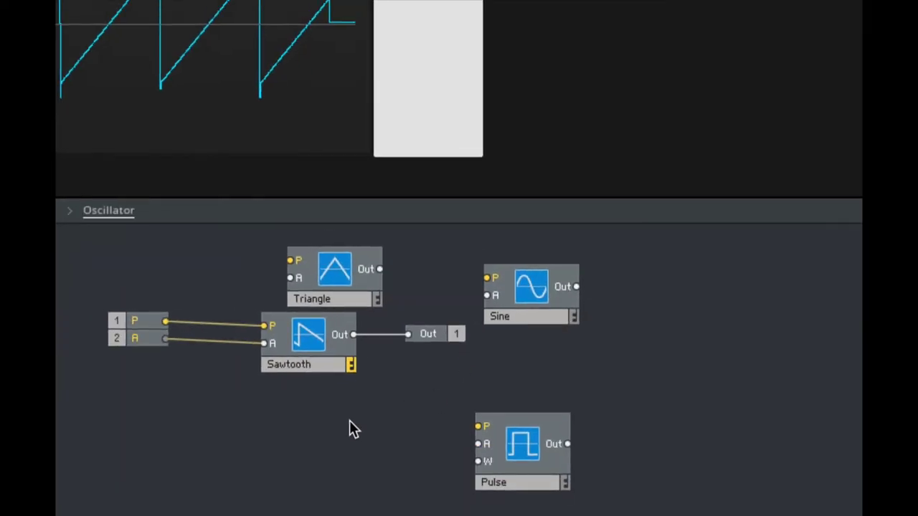
Stack the oscillators with Sine on top, then Triangle, Pulse, and Sawtooth at the bottom
left_click_drag(374, 346, 376, 380)
left_click_drag(386, 308, 375, 342)
left_click_drag(305, 348, 308, 351)
left_click(584, 350)
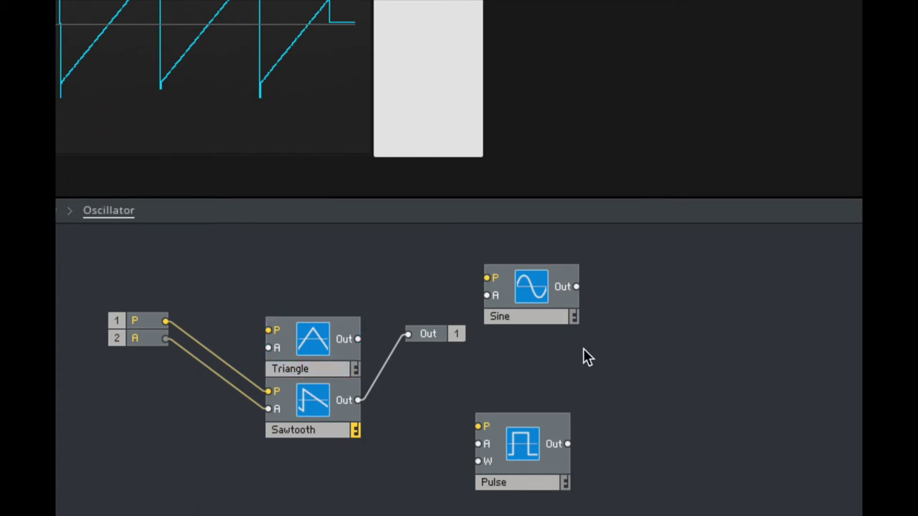
left_click_drag(560, 319, 341, 310)
left_click_drag(316, 405, 316, 480)
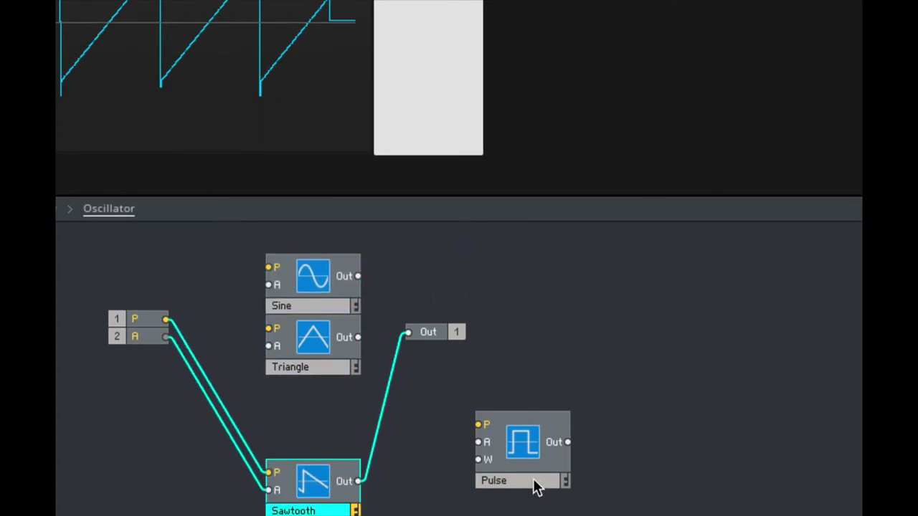
left_click_drag(536, 485, 323, 459)
Check each oscillator in the column and nudge Pulse down to align the stack
left_click(321, 475)
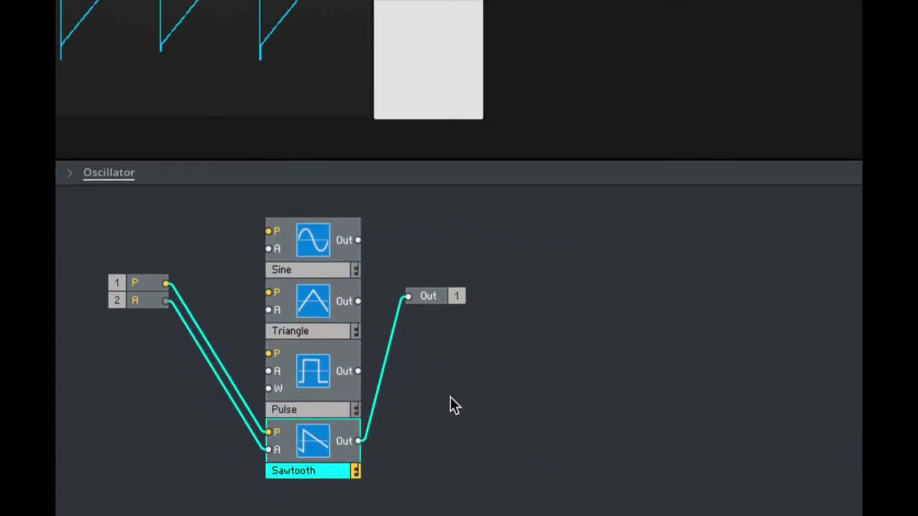
left_click(305, 271)
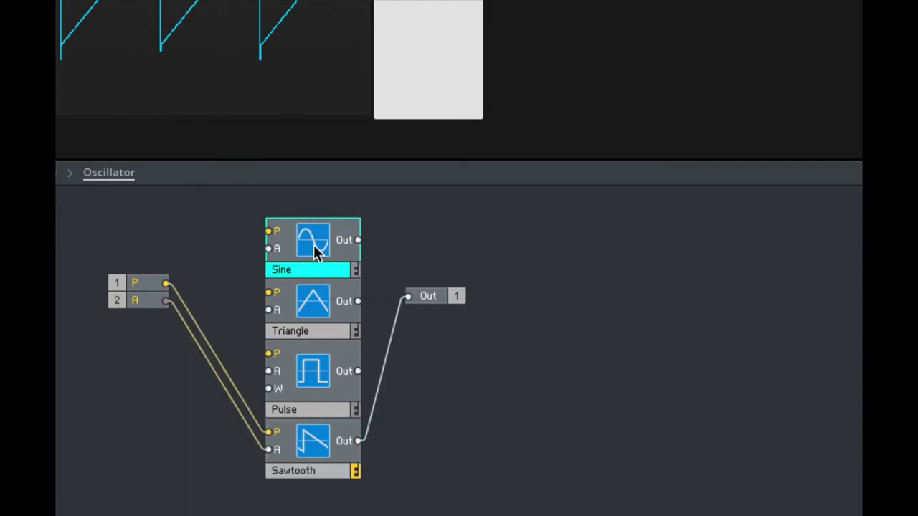
left_click(316, 310)
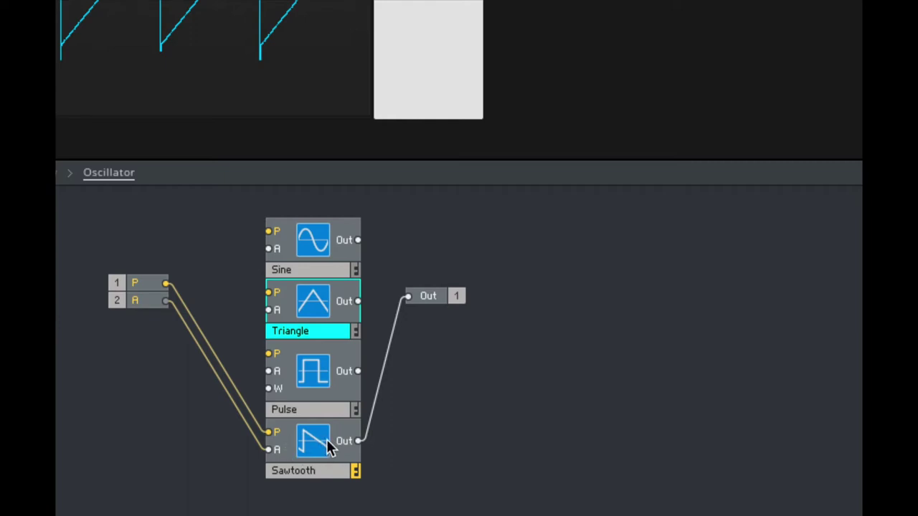
left_click(325, 237)
left_click(320, 301)
left_click(323, 397)
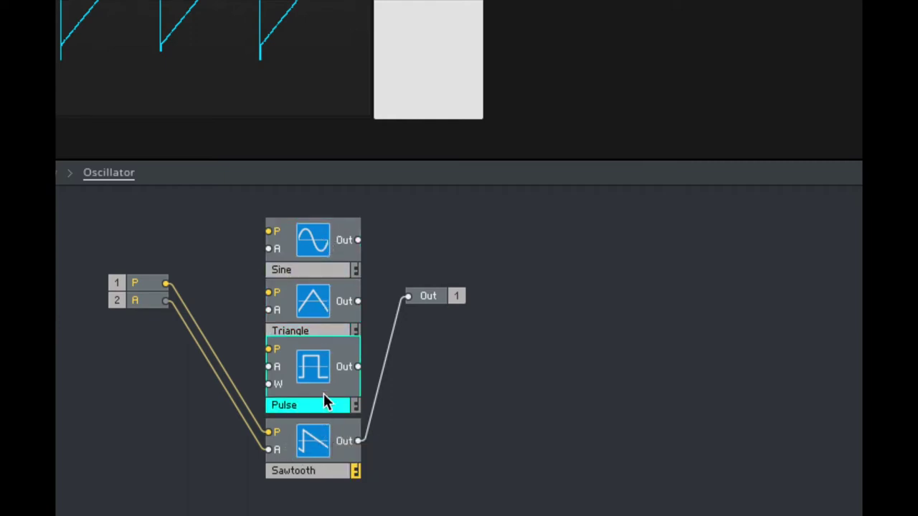
left_click_drag(324, 401, 318, 410)
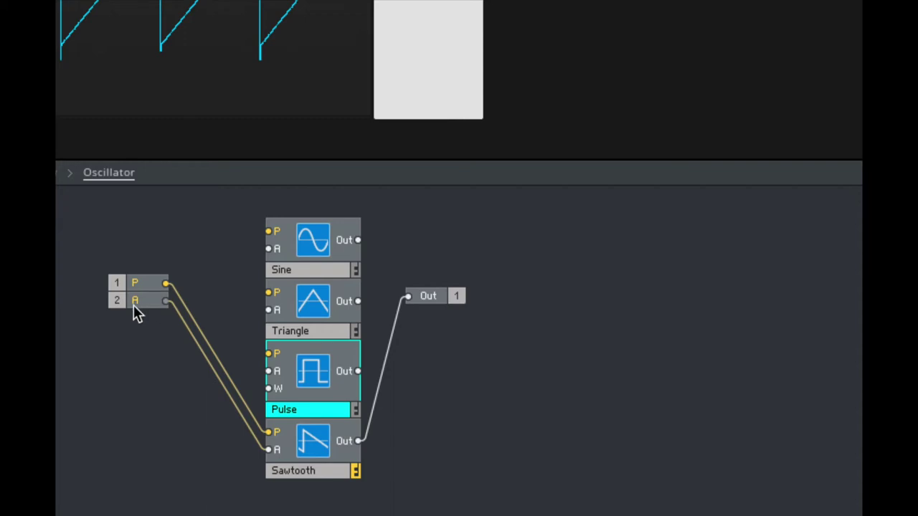
Move the Out module right and wire pitch input 1 to Sine, Triangle and Pulse P ports
left_click_drag(440, 294, 590, 309)
left_click(493, 283)
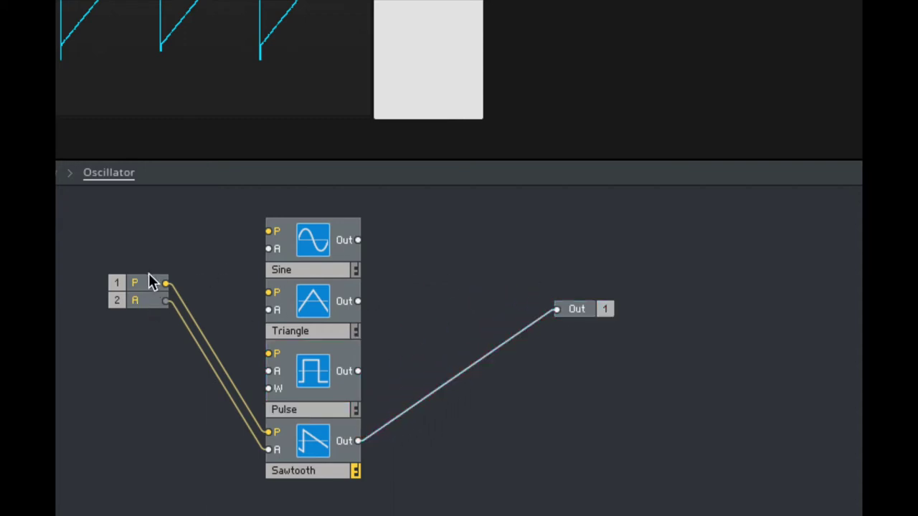
left_click_drag(165, 284, 269, 232)
left_click_drag(165, 284, 269, 292)
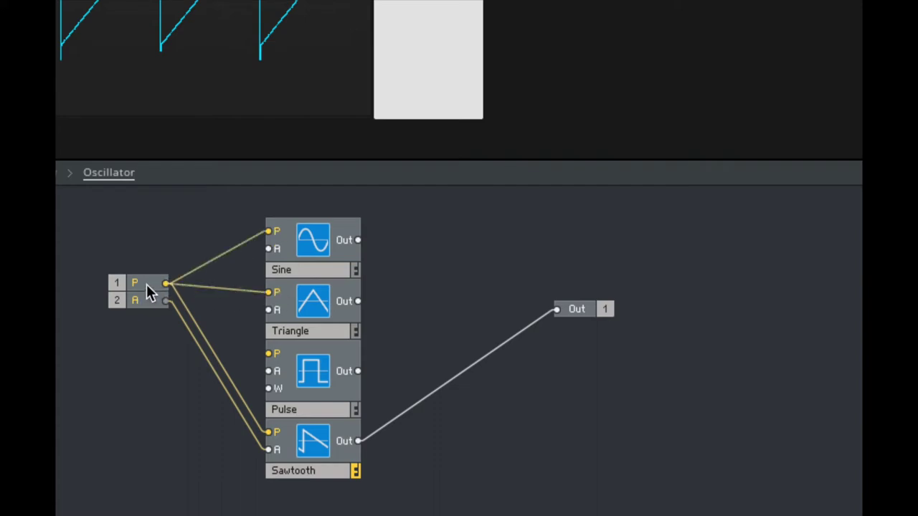
left_click_drag(265, 366, 269, 355)
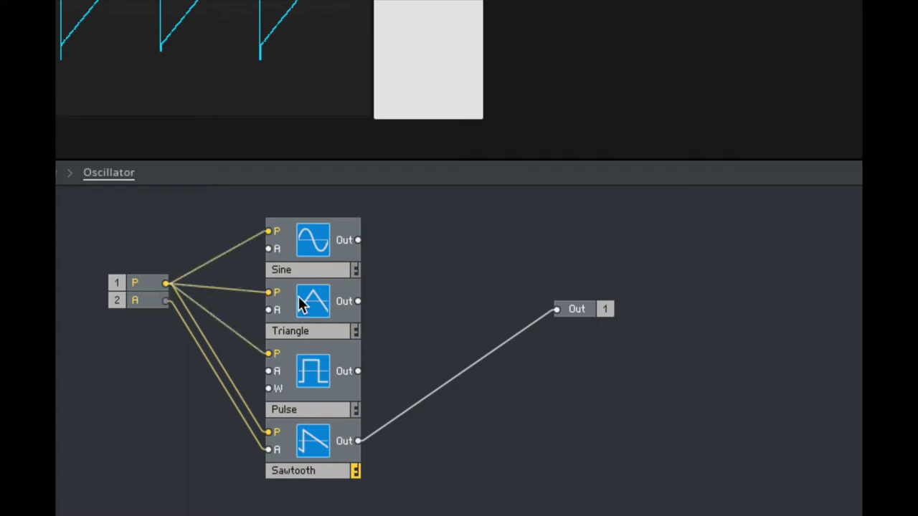
Wire amplitude input 2 to the Sine and Pulse A ports, then check both inputs' wires
left_click_drag(164, 302, 270, 249)
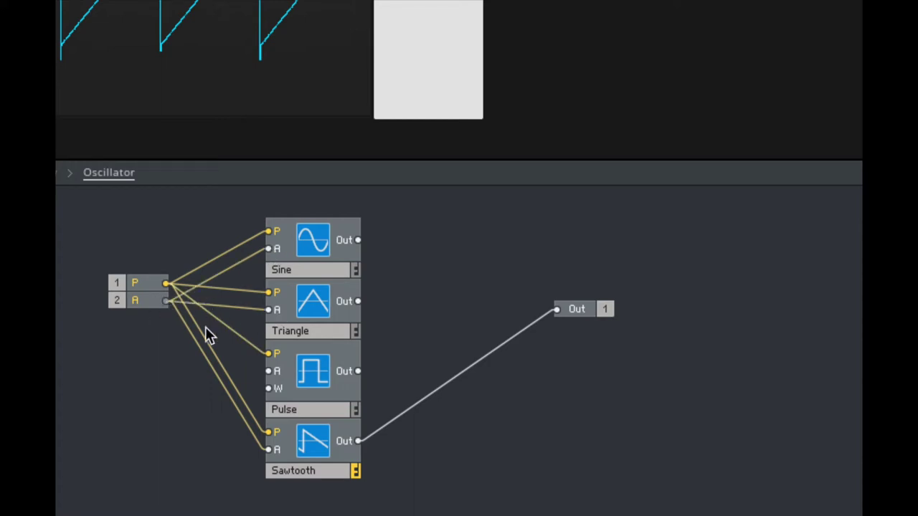
left_click_drag(166, 301, 268, 371)
mouse_move(143, 282)
left_mouse_down()
mouse_move(152, 259)
mouse_move(147, 278)
mouse_move(159, 275)
mouse_move(151, 266)
mouse_move(145, 283)
left_mouse_up()
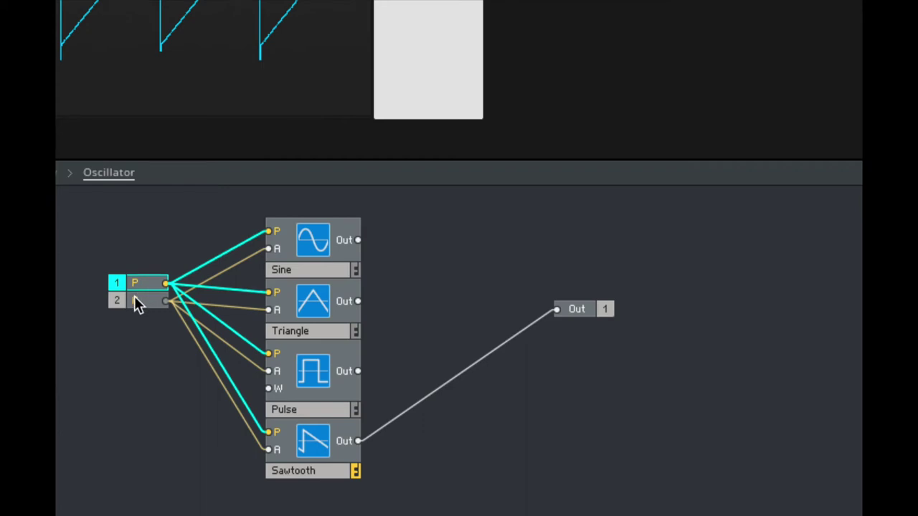
left_click(136, 300)
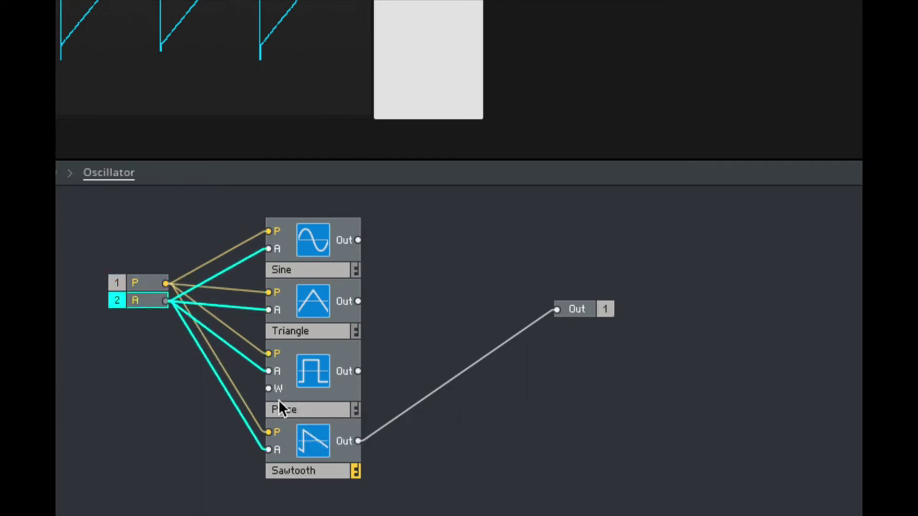
mouse_move(270, 388)
Create a P-Width control on the Pulse W port and adjust its panel knob
right_click(280, 388)
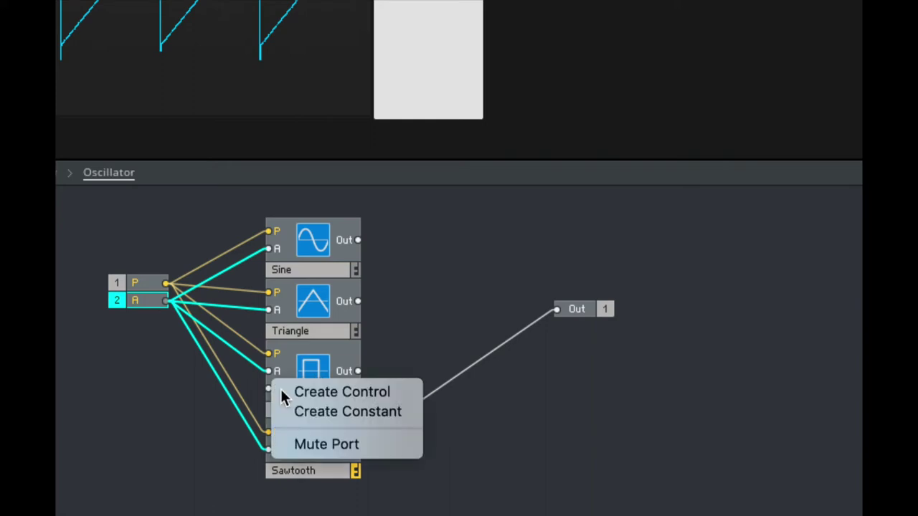
left_click(307, 392)
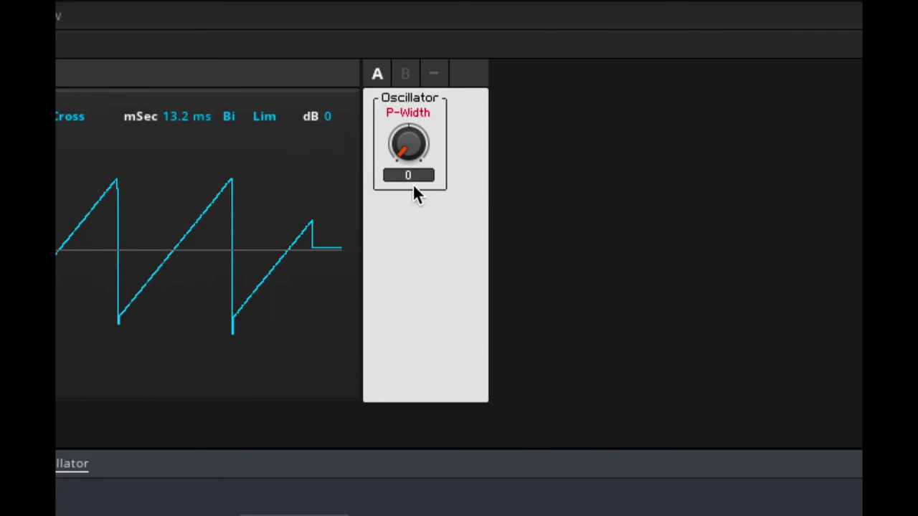
mouse_move(403, 146)
left_mouse_down()
mouse_move(404, 96)
mouse_move(406, 144)
left_mouse_up()
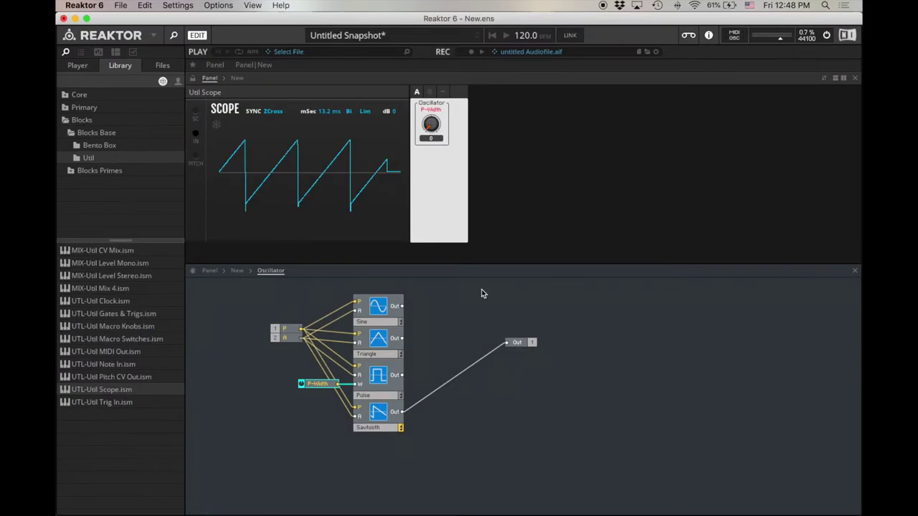
left_click(437, 334)
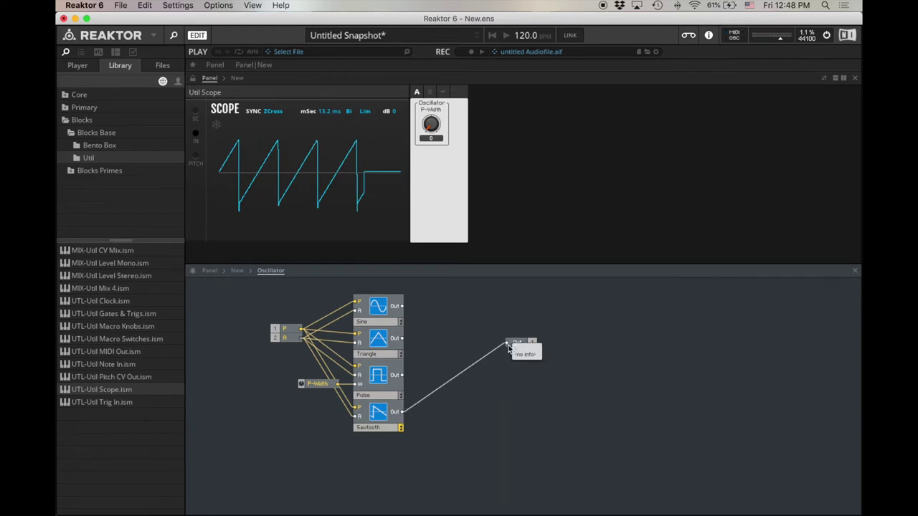
left_click_drag(403, 307, 507, 342)
left_click_drag(404, 340, 508, 342)
left_click_drag(408, 378, 507, 342)
left_click_drag(403, 413, 508, 343)
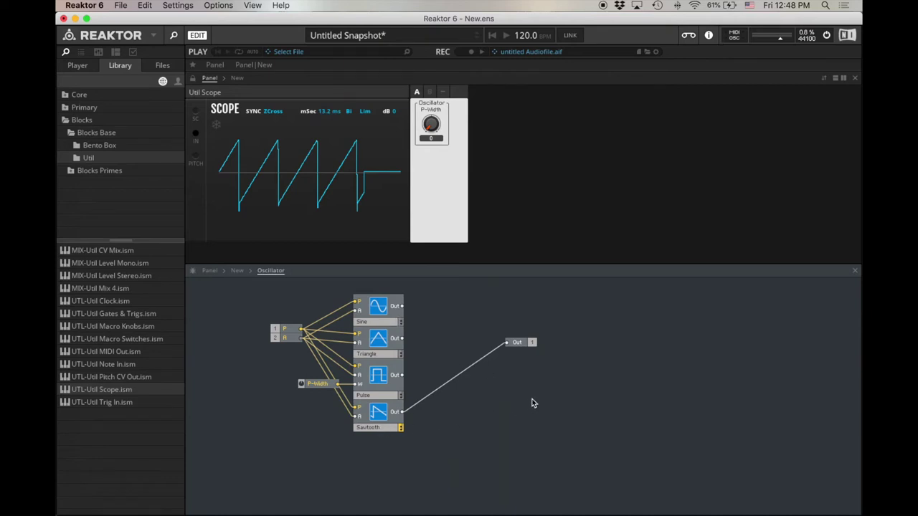
left_click(484, 360)
key("Delete")
Move Out further right and insert a Switch module between the oscillators and Out
left_click_drag(512, 346, 582, 350)
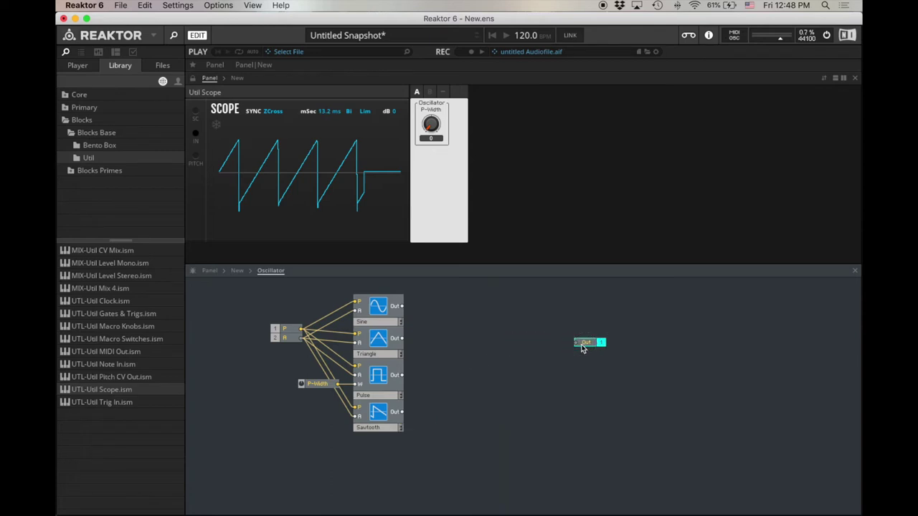
right_click(428, 307)
mouse_move(429, 308)
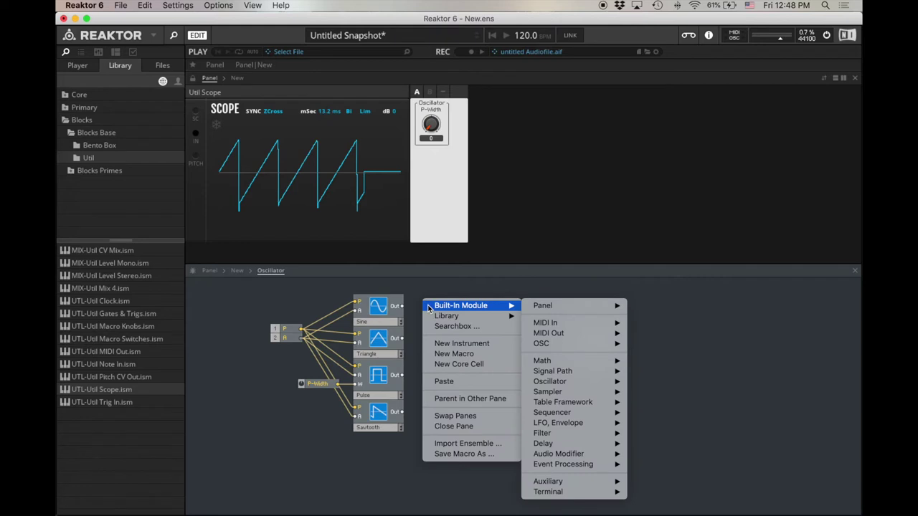
mouse_move(568, 310)
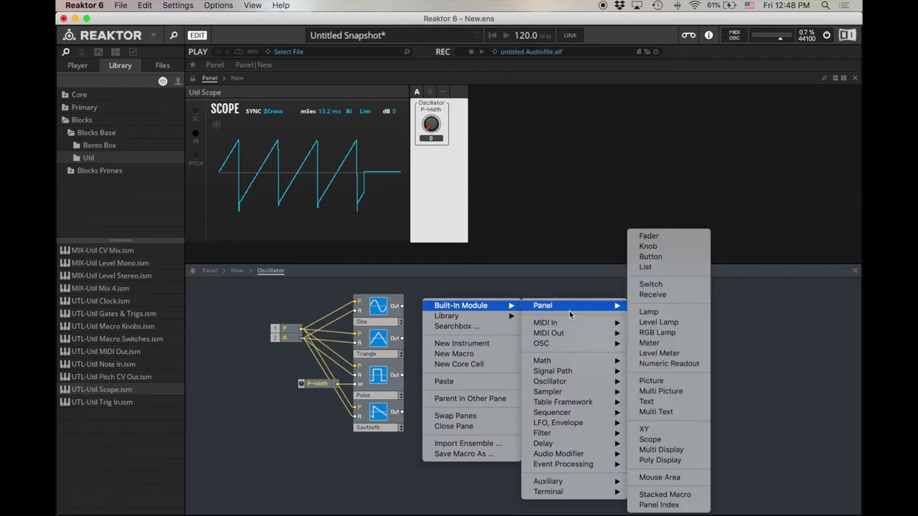
left_click(668, 290)
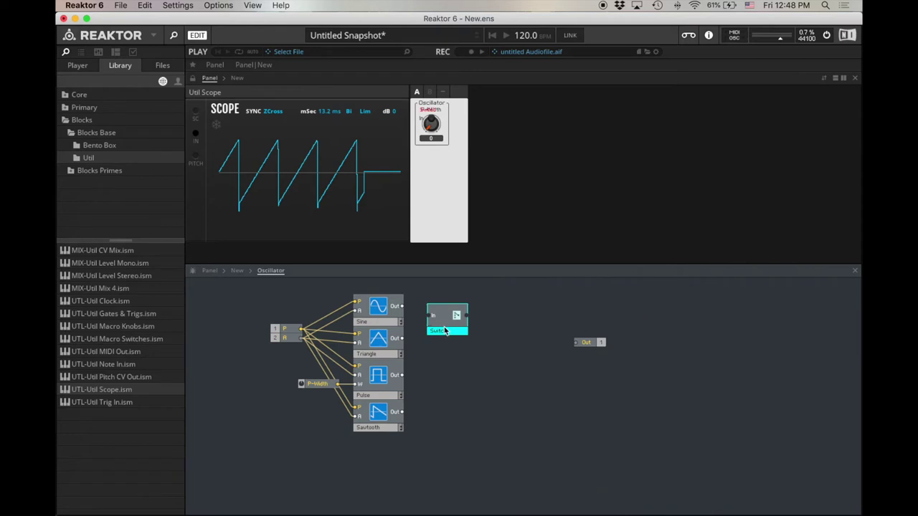
left_click_drag(445, 330, 479, 348)
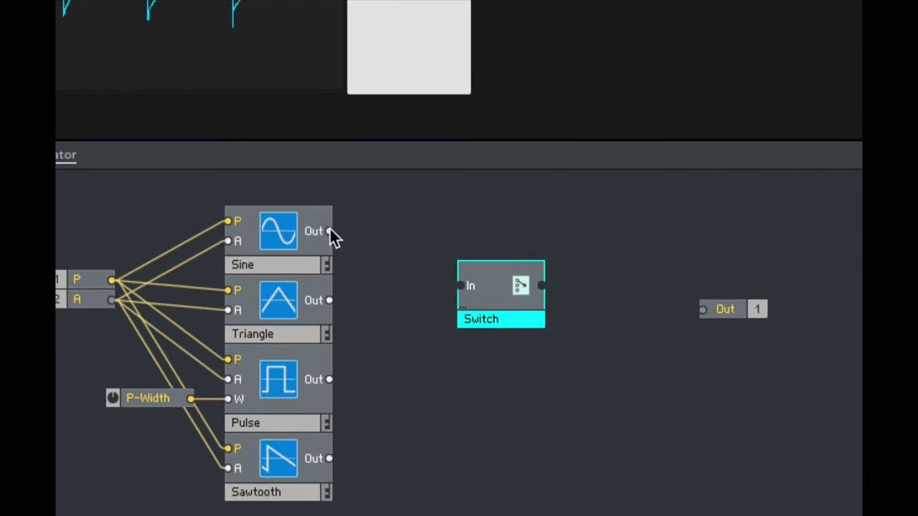
Connect Sine, Triangle, Pulse and Sawtooth to four Switch inputs, and the Switch output to Out 1
left_click_drag(328, 231, 460, 286)
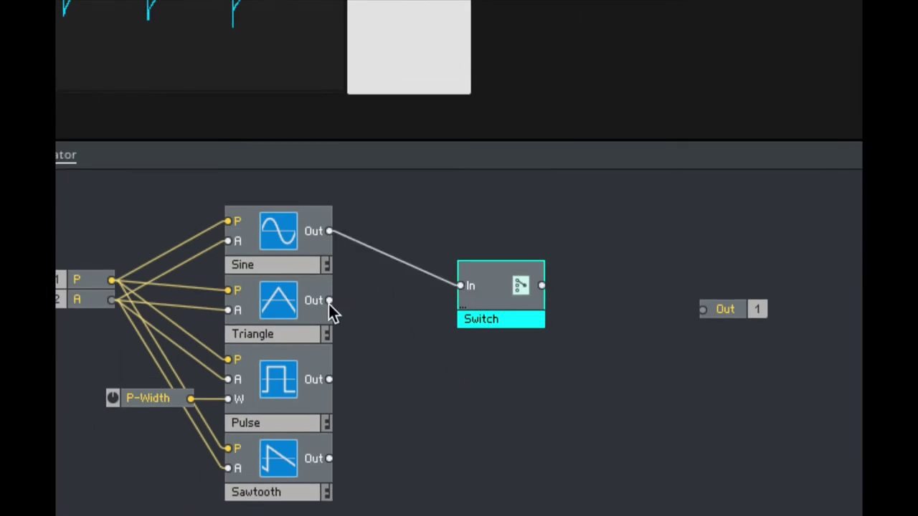
left_click_drag(329, 301, 472, 288)
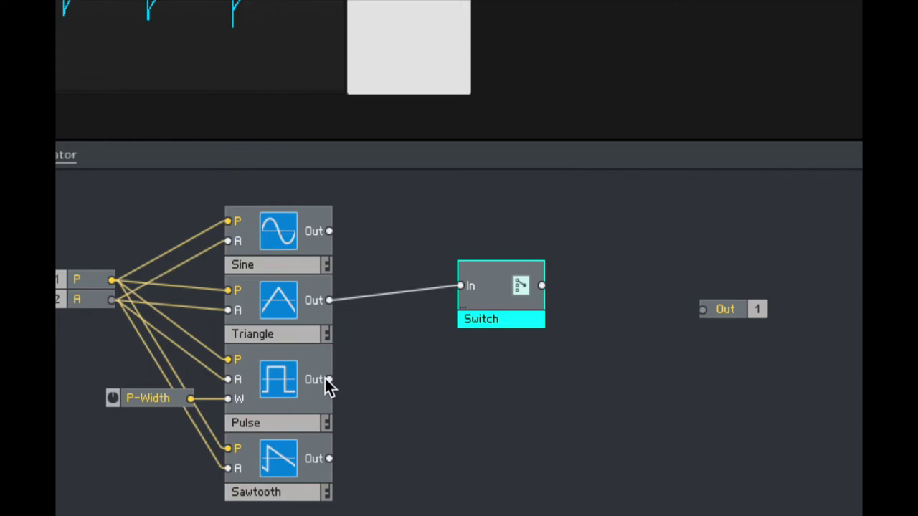
left_click_drag(329, 380, 470, 284)
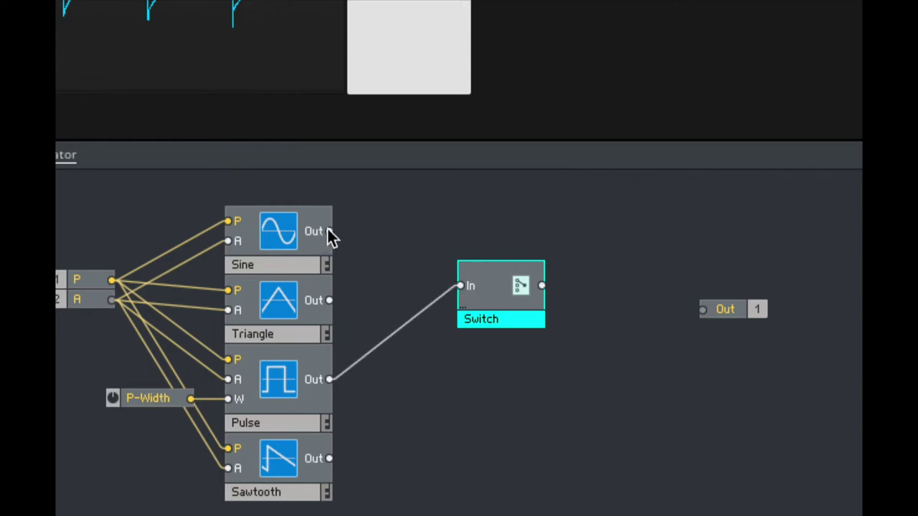
left_click_drag(329, 232, 467, 284)
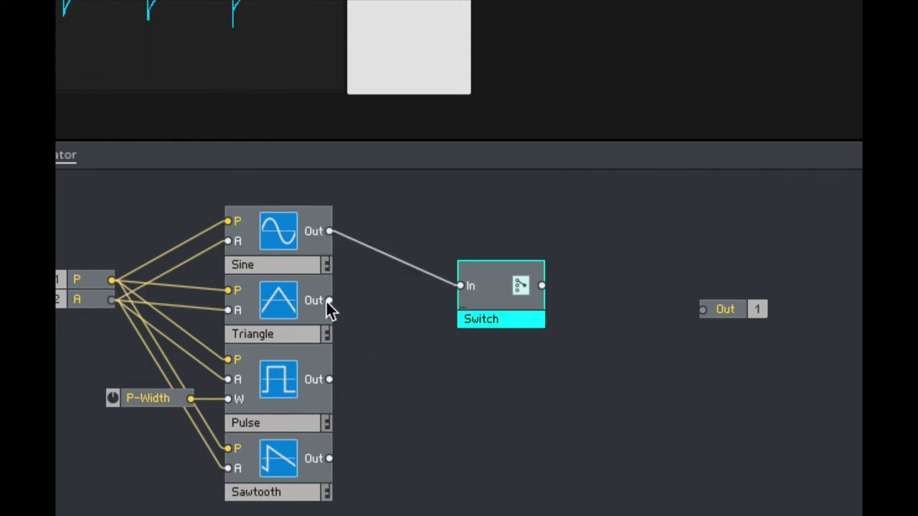
left_click_drag(386, 304, 462, 307)
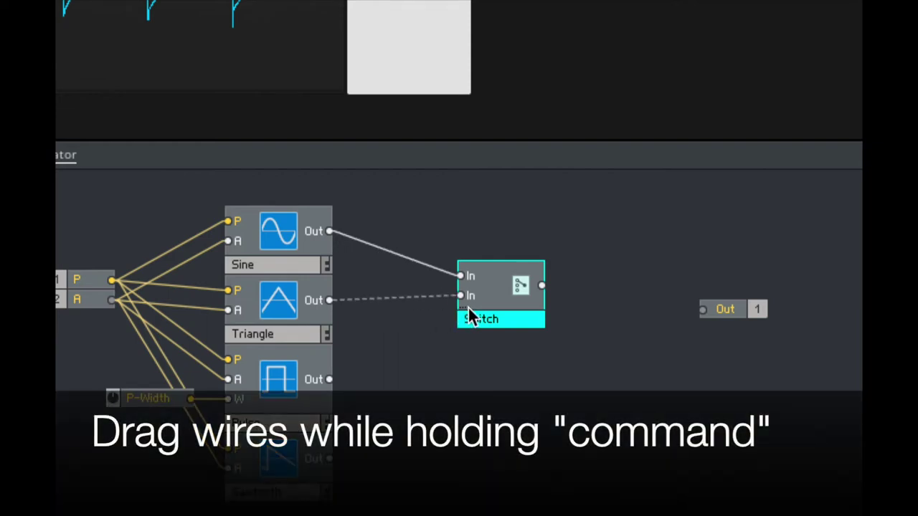
left_click_drag(469, 309, 468, 310)
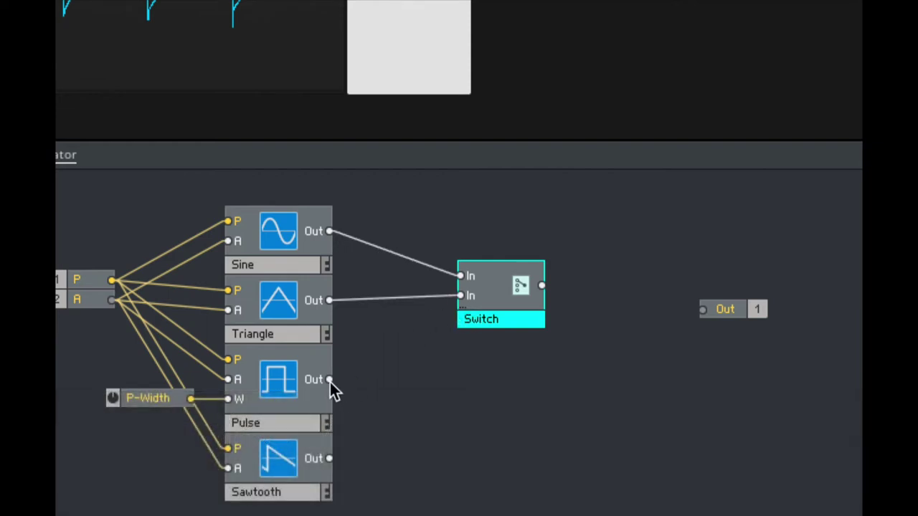
left_click_drag(329, 381, 479, 317)
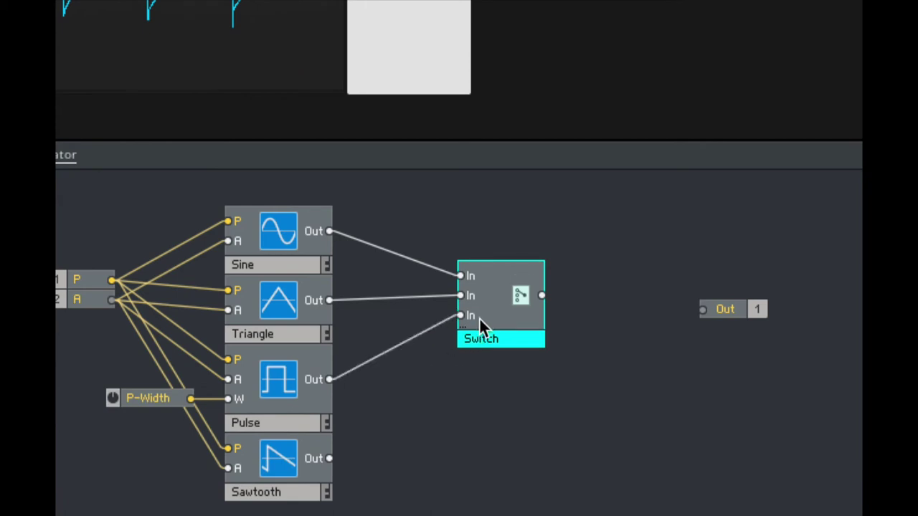
left_click_drag(325, 460, 470, 339)
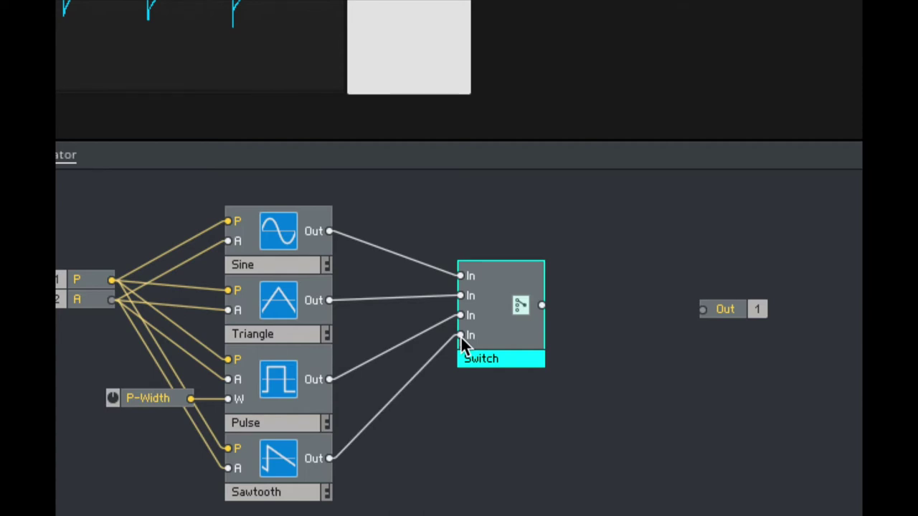
left_click_drag(539, 306, 684, 305)
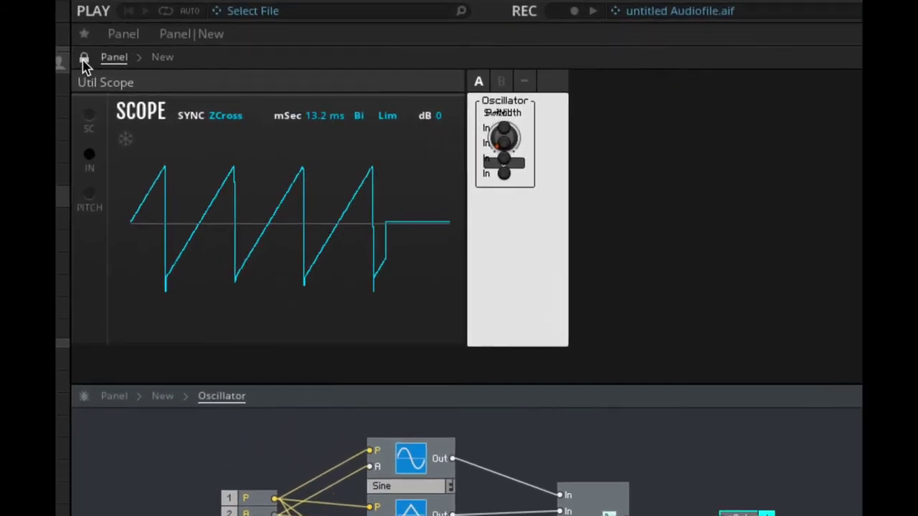
Unlock the panel, move the P-Width knob below the switch buttons, and lock it again
left_click(84, 58)
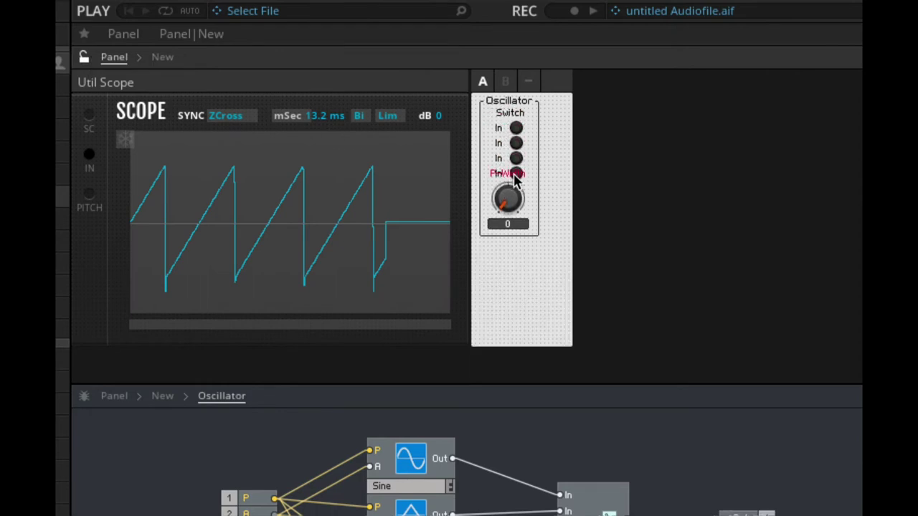
left_click_drag(515, 179, 522, 201)
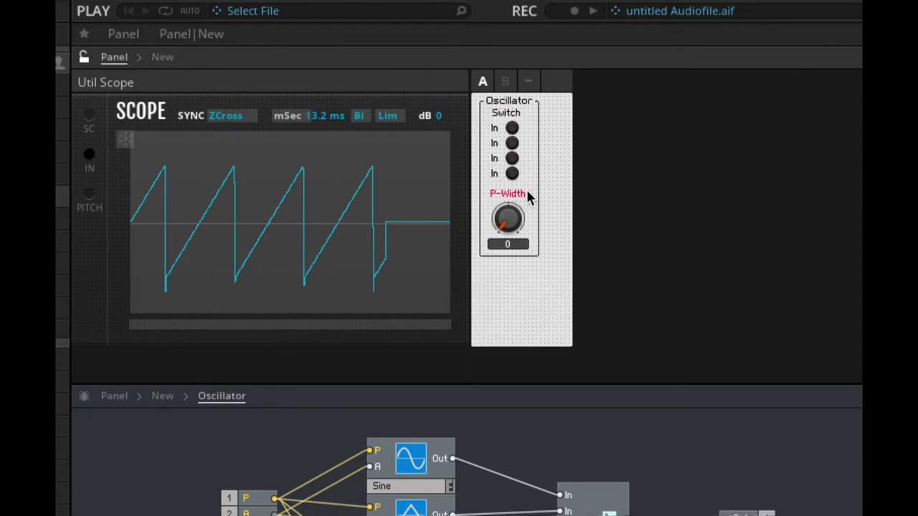
left_click(83, 58)
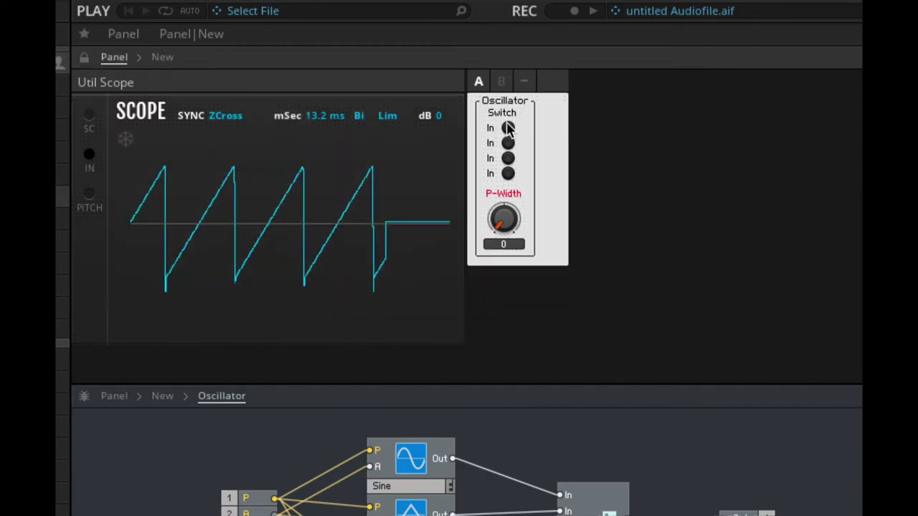
Step through all four switch inputs on the panel, ending on the fourth
left_click(507, 128)
left_click(508, 143)
left_click(507, 158)
left_click(508, 173)
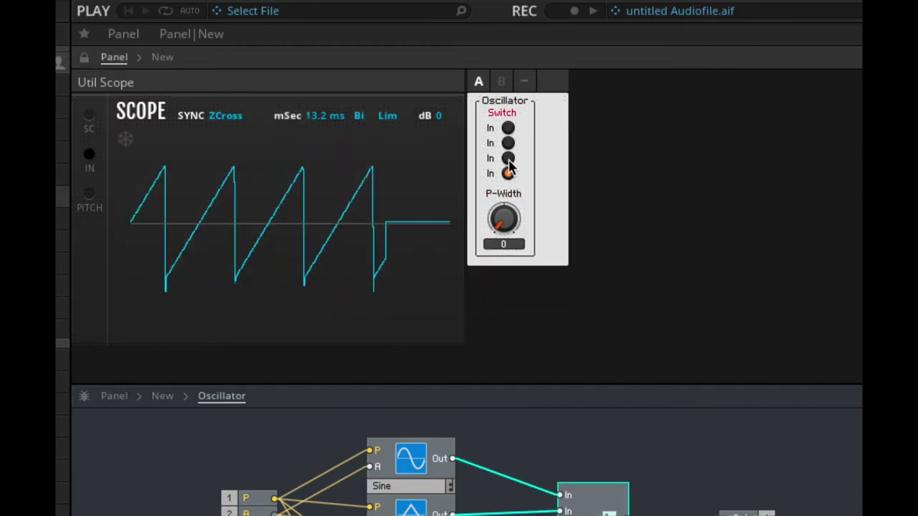
left_click(508, 158)
left_click(508, 143)
left_click(508, 128)
left_click(508, 143)
left_click(508, 158)
left_click(508, 173)
left_click(508, 158)
left_click(507, 128)
left_click(508, 143)
left_click(508, 158)
left_click(508, 173)
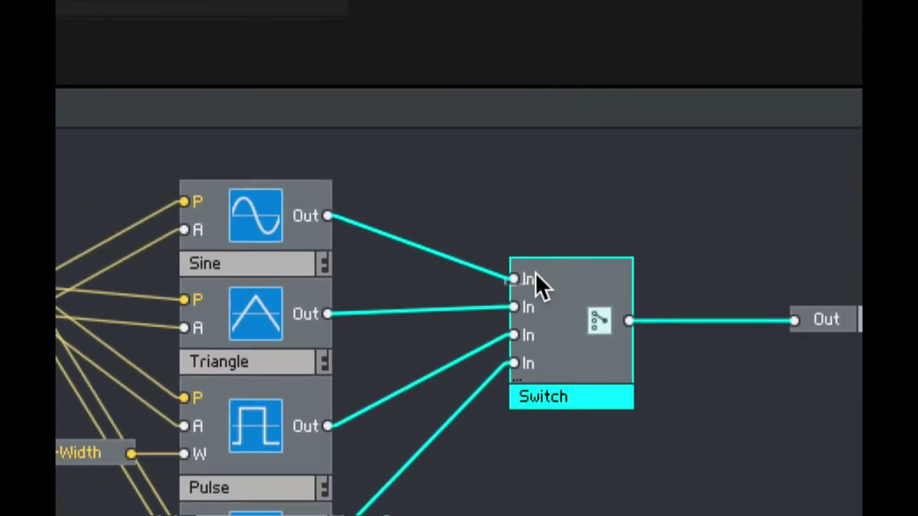
Label the four Switch In ports Sine, Tri, Pulse and Saw
type("S")
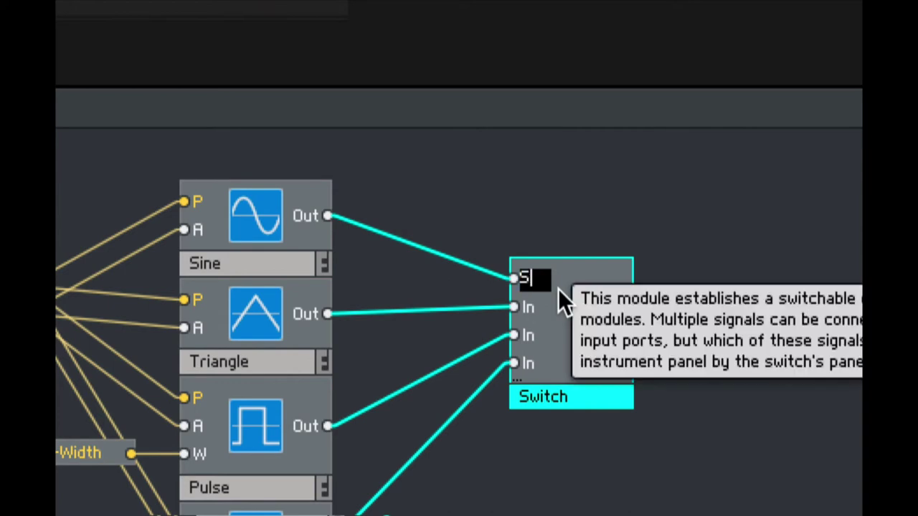
type("ine")
key("Return")
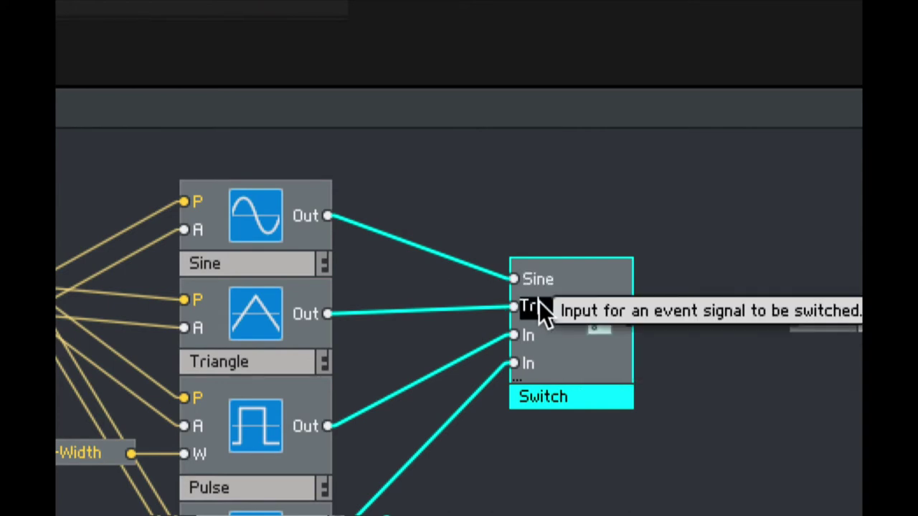
key("Return")
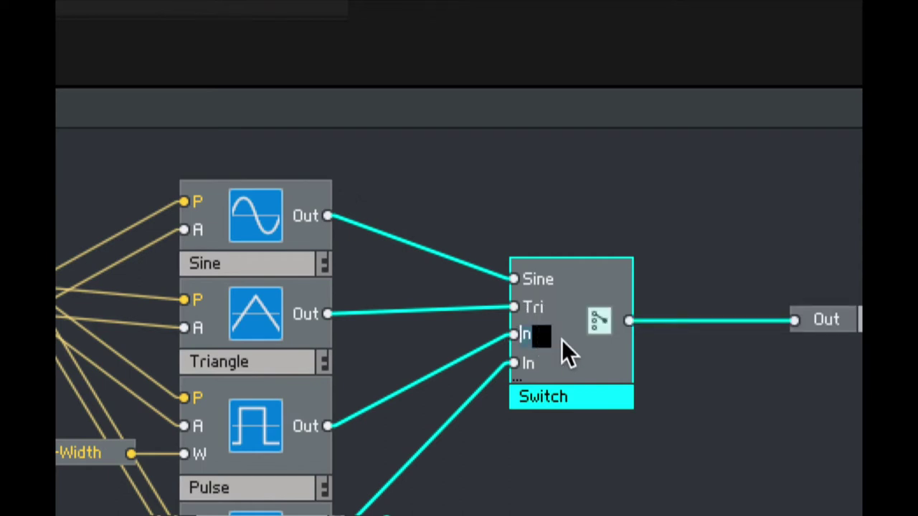
type("P")
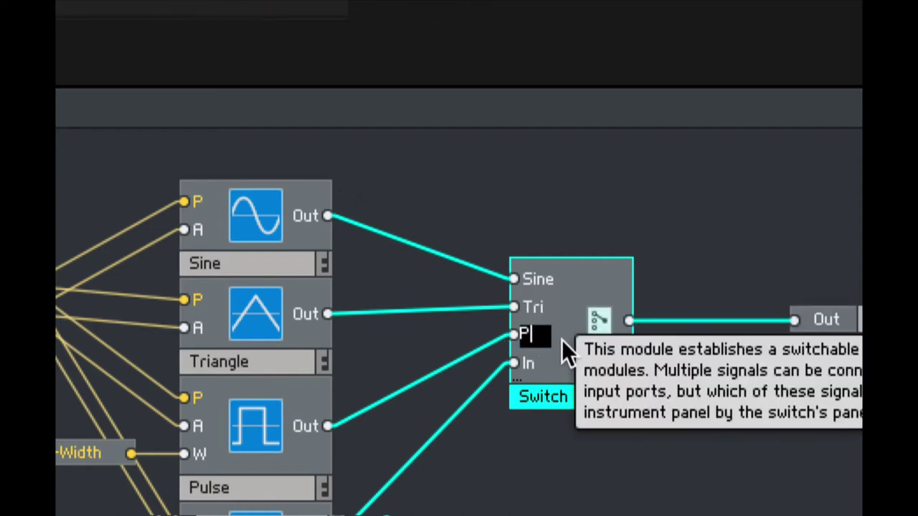
type("ulse")
key("Return")
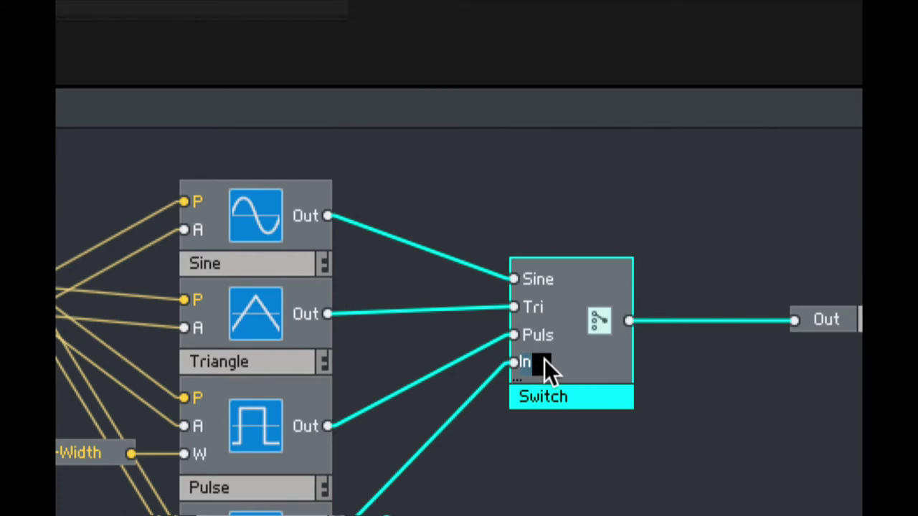
type("Saw")
left_click(696, 264)
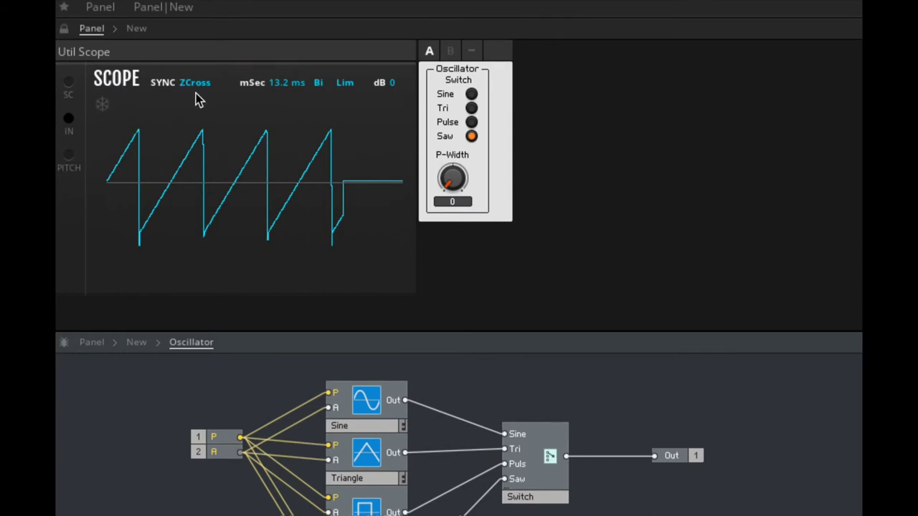
Cycle the panel selector through Sine, Tri, Pulse and Saw on the scope, finishing on Sine
left_click(471, 94)
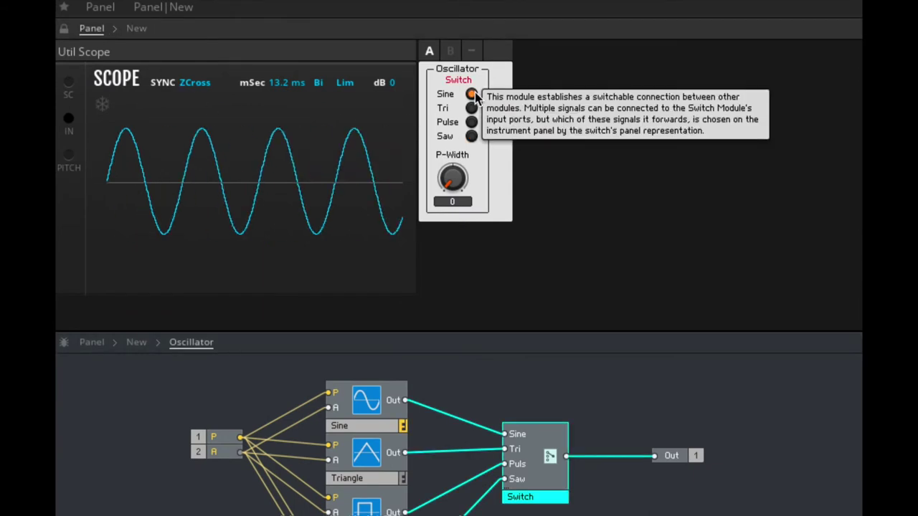
left_click(471, 109)
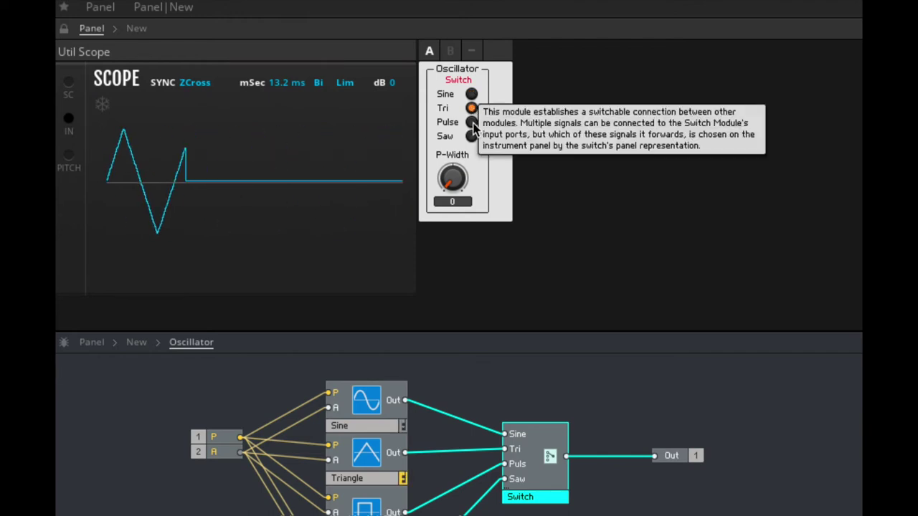
left_click(472, 122)
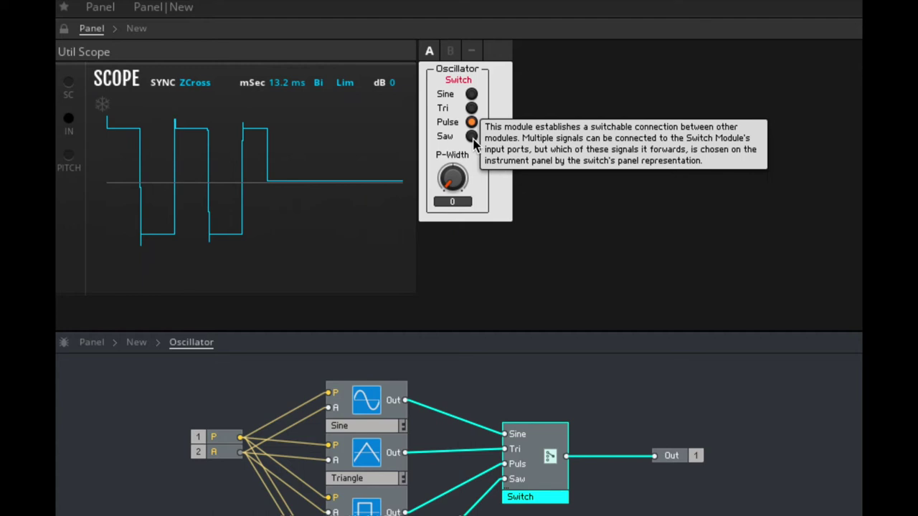
left_click(471, 137)
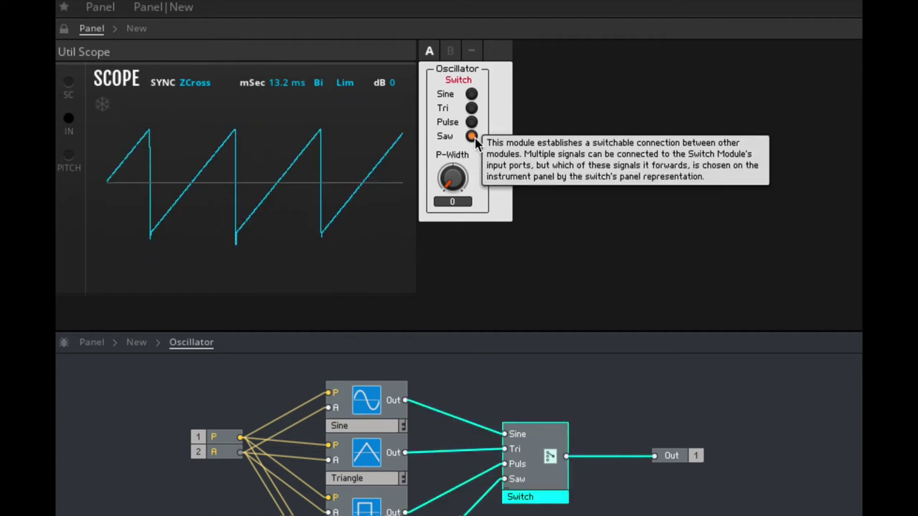
left_click(471, 94)
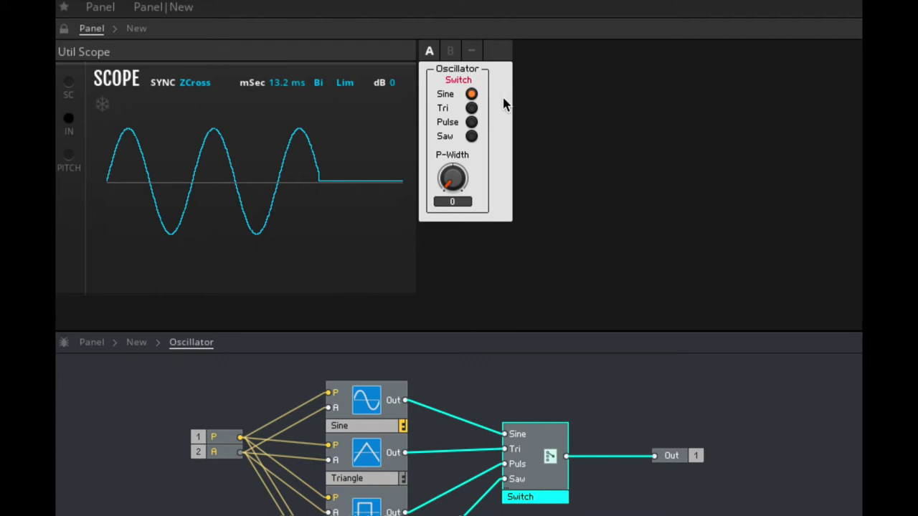
left_click(473, 109)
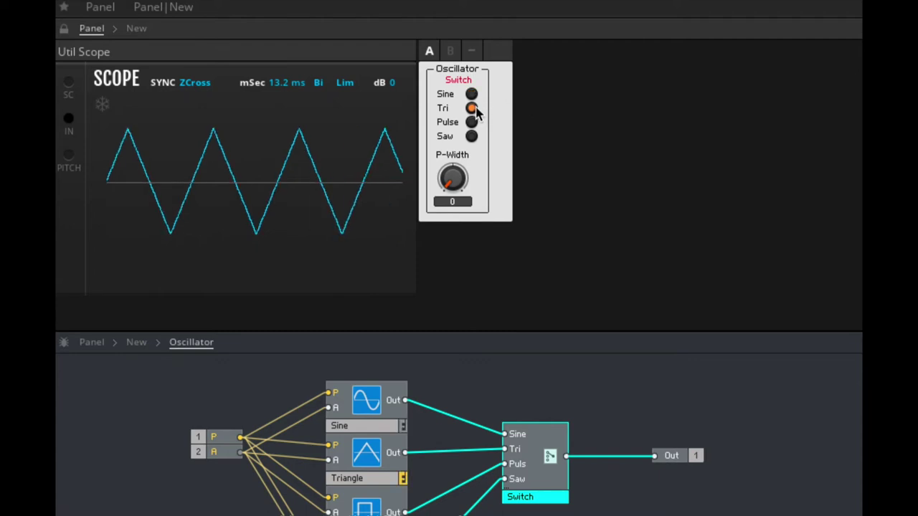
left_click(472, 95)
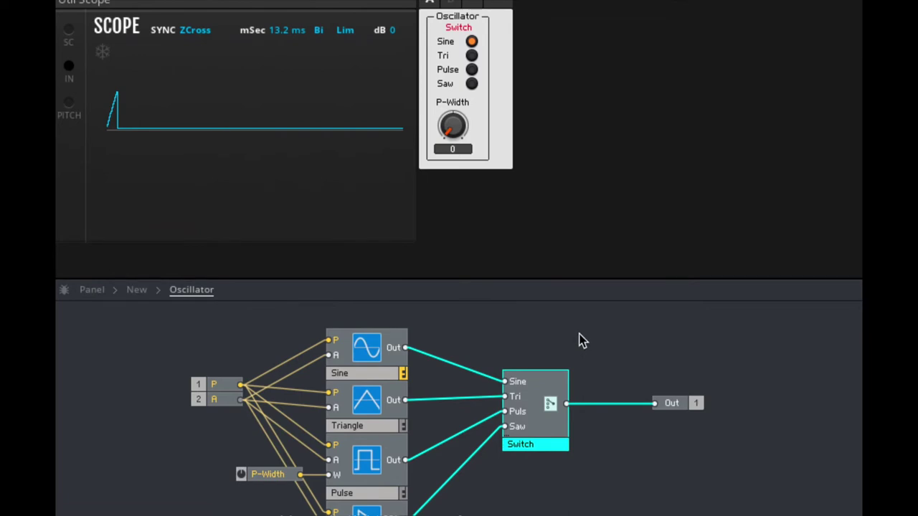
At the New level, move the Gate input left and add an Audio Smoother module
double_click(579, 336)
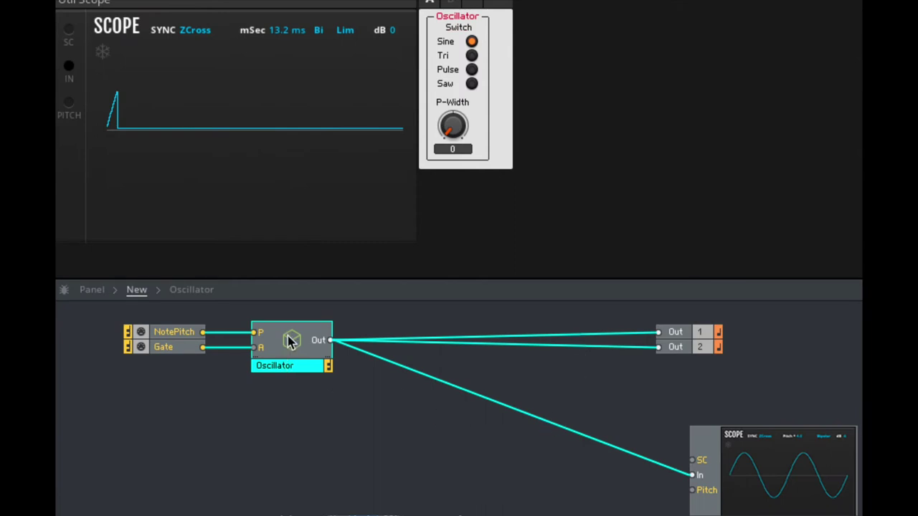
double_click(289, 337)
double_click(590, 332)
left_click_drag(169, 349, 100, 357)
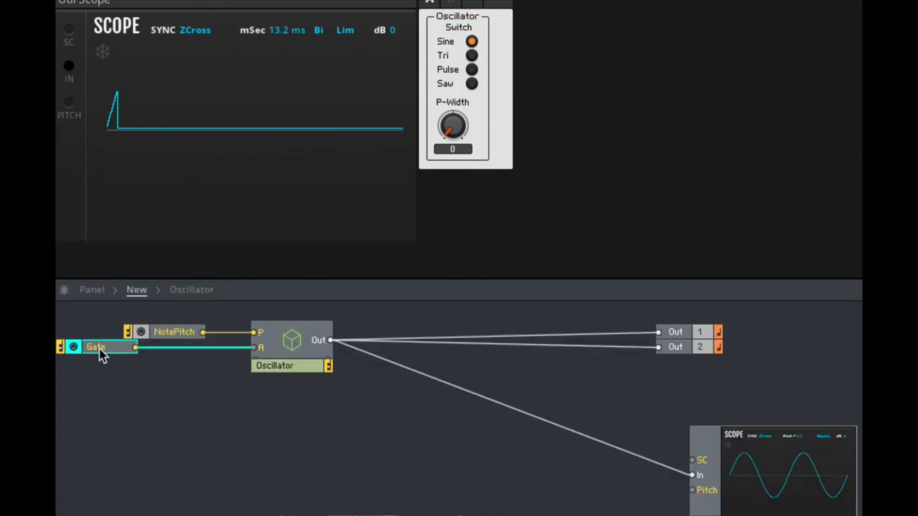
right_click(178, 380)
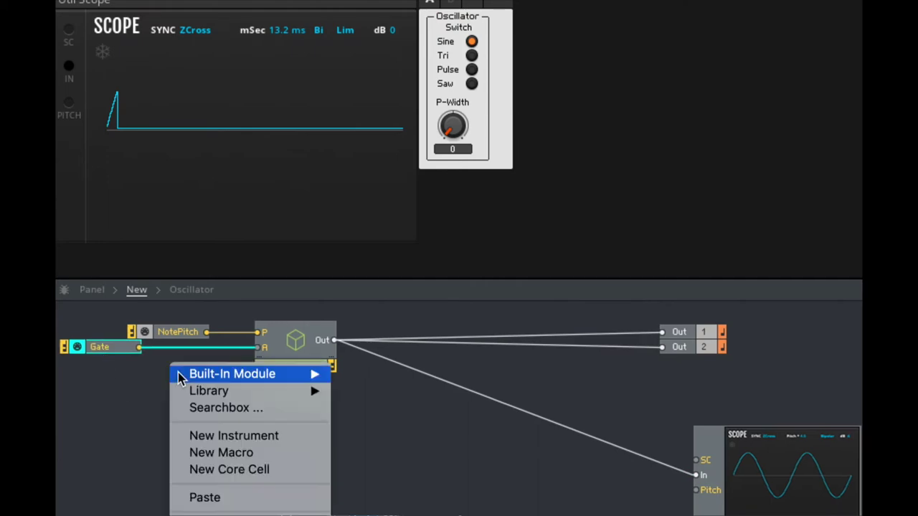
mouse_move(180, 375)
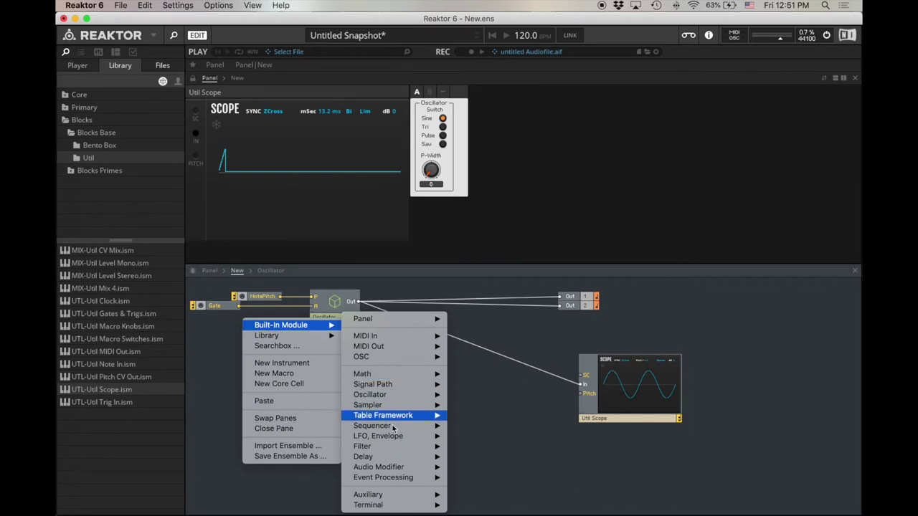
mouse_move(408, 500)
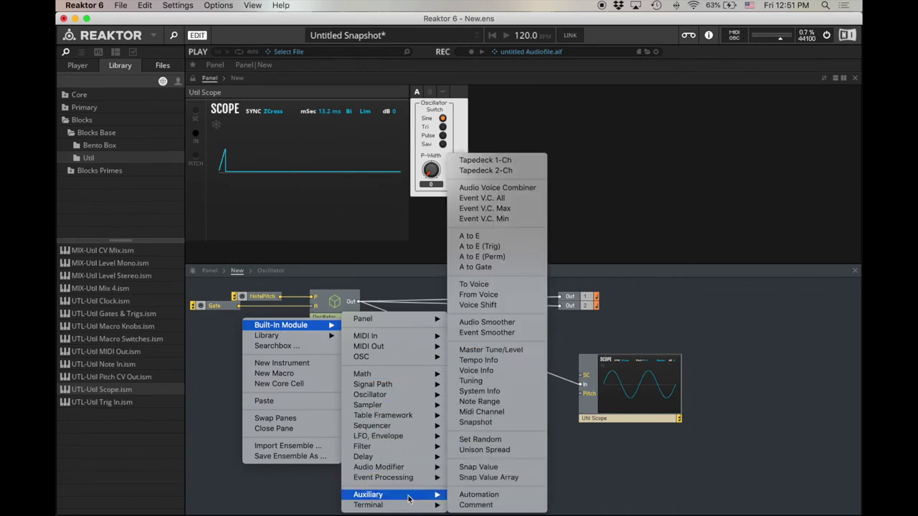
left_click(512, 322)
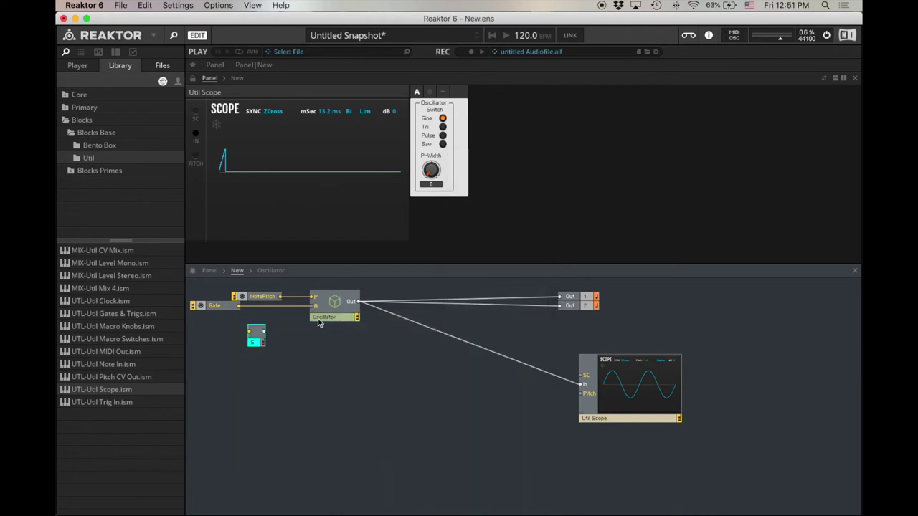
Wire Gate into the Audio Smoother, arrange them near the oscillator, and select Tri
left_click_drag(241, 310, 314, 306)
left_click_drag(220, 311, 220, 331)
left_click(224, 336)
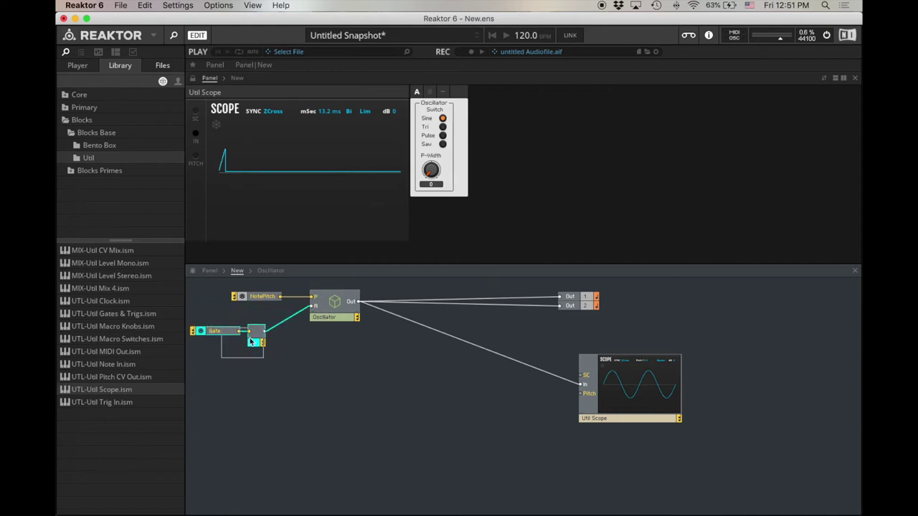
left_click_drag(257, 348, 275, 327)
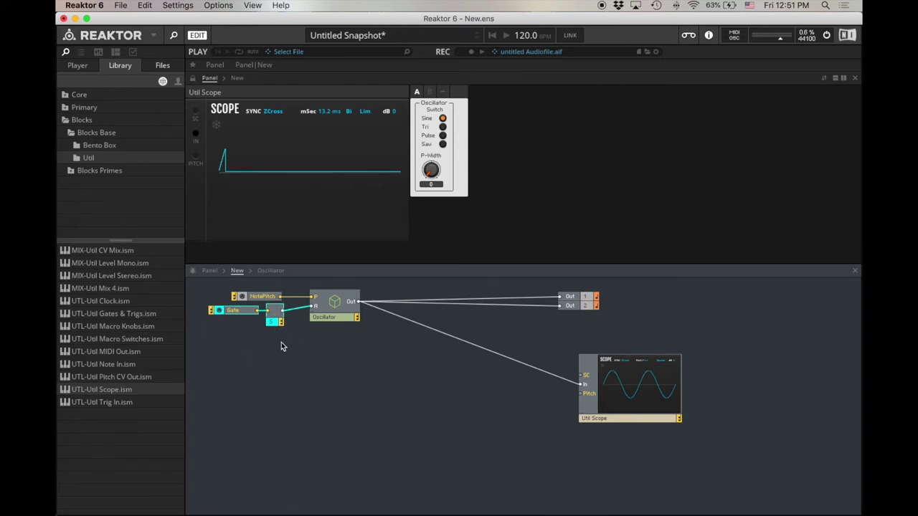
left_click(288, 359)
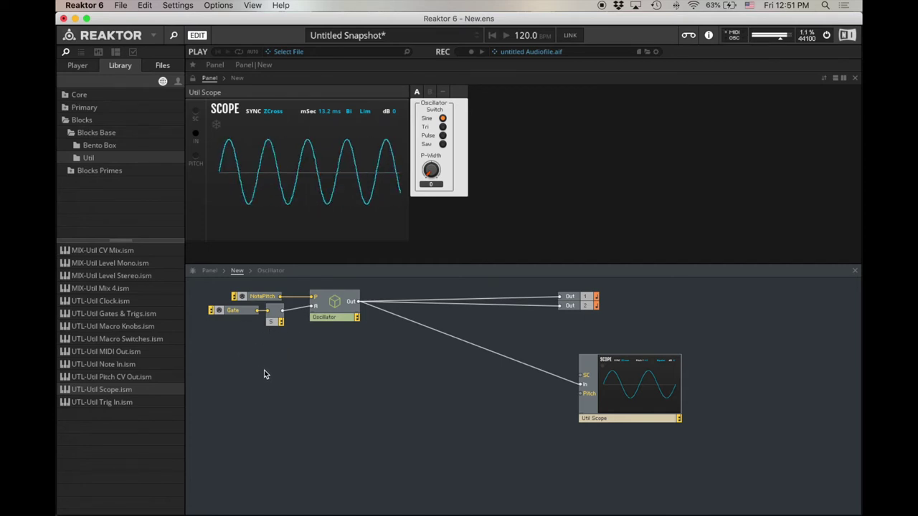
left_click(443, 127)
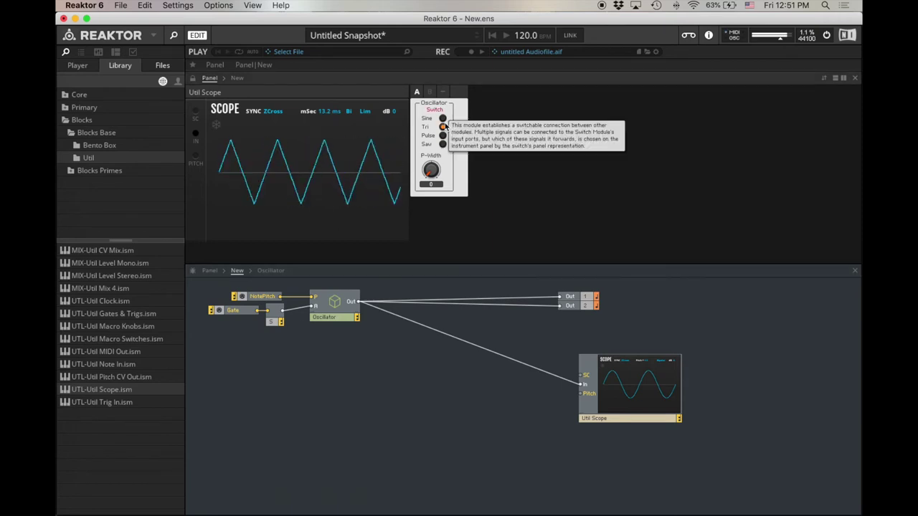
Inside the Oscillator macro, rename the switch to Waveform and move Out further right
double_click(338, 304)
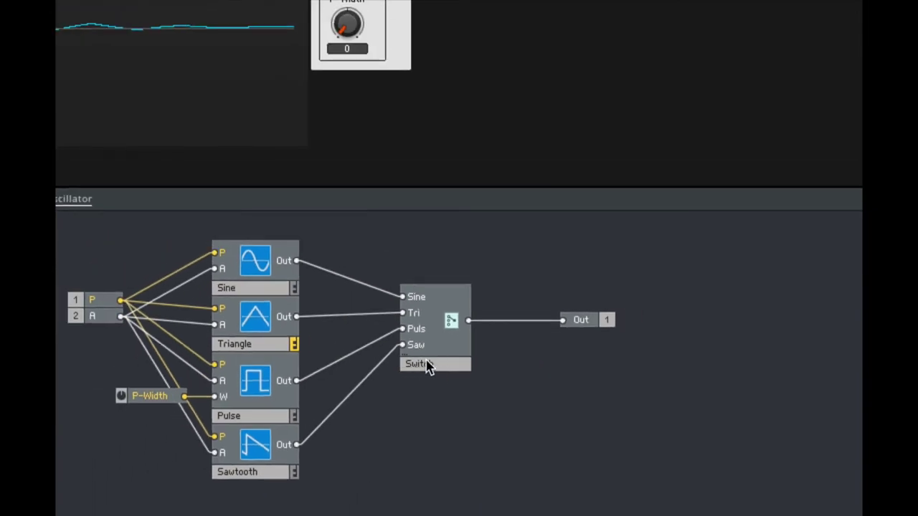
left_click(437, 368)
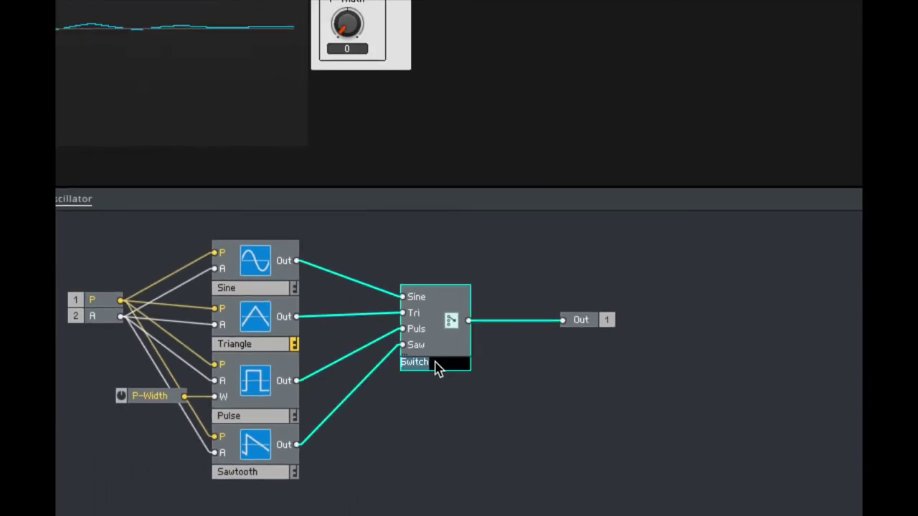
type("Waveform")
key("Return")
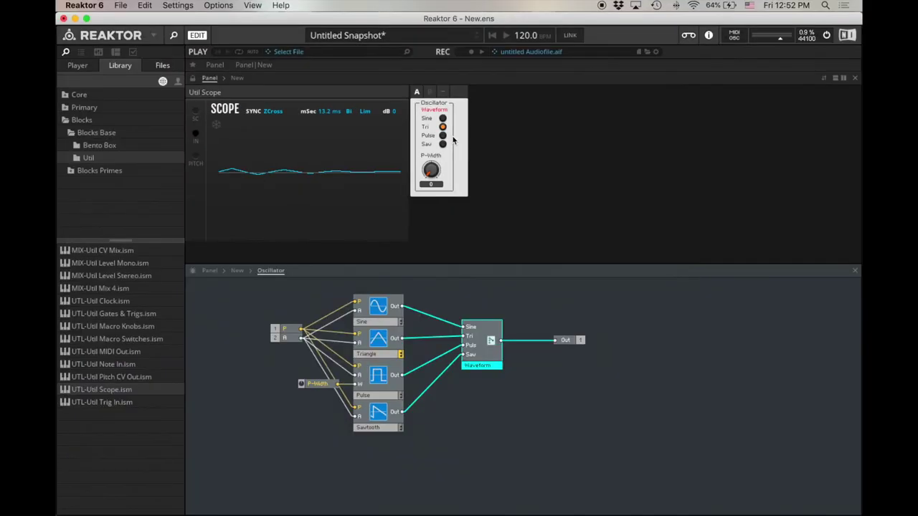
left_click(526, 368)
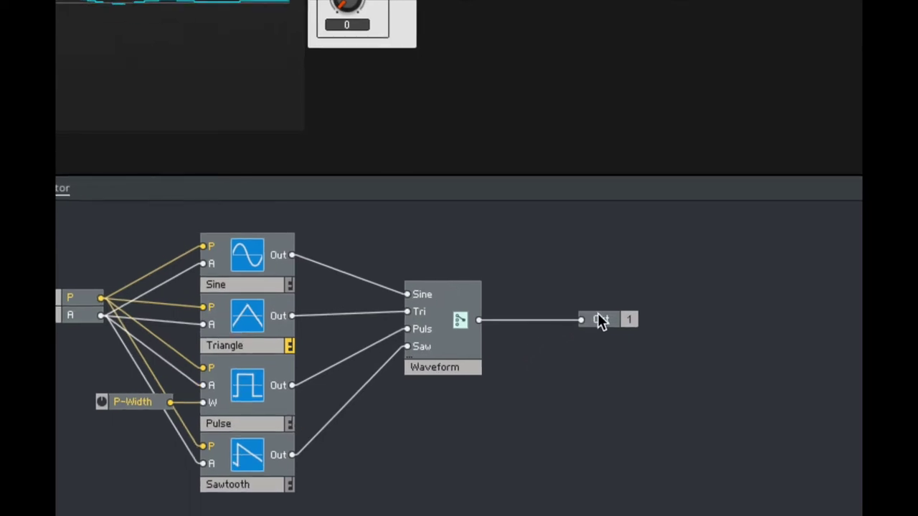
left_click_drag(600, 321, 706, 316)
Add a panel Switch module from the Built-In Module menu to the Oscillator macro
left_click(640, 353)
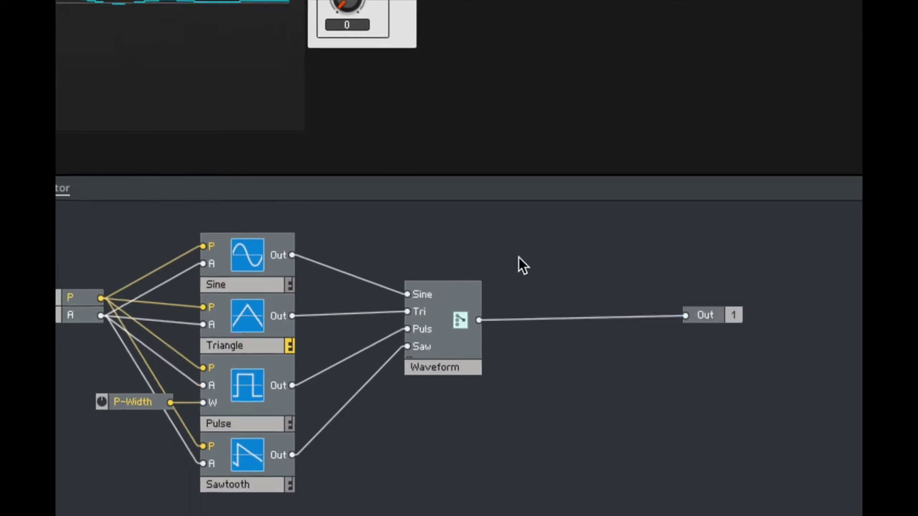
right_click(520, 260)
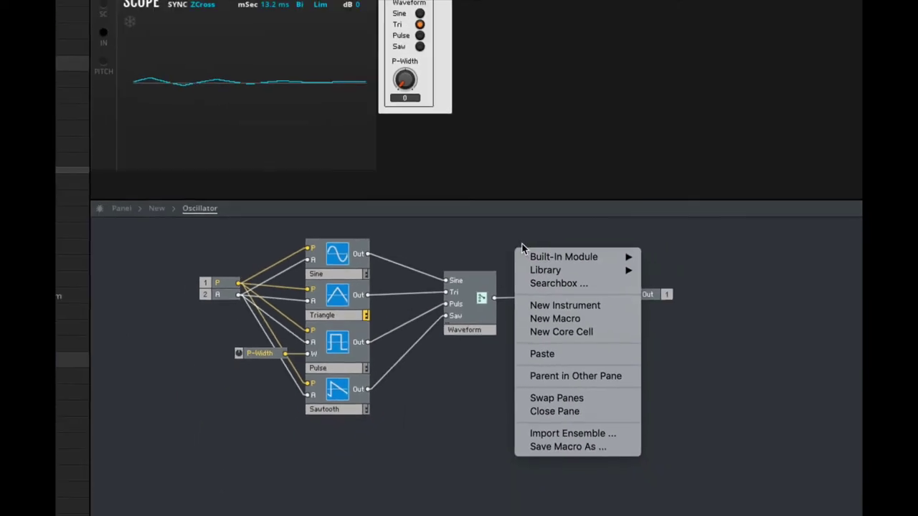
mouse_move(638, 255)
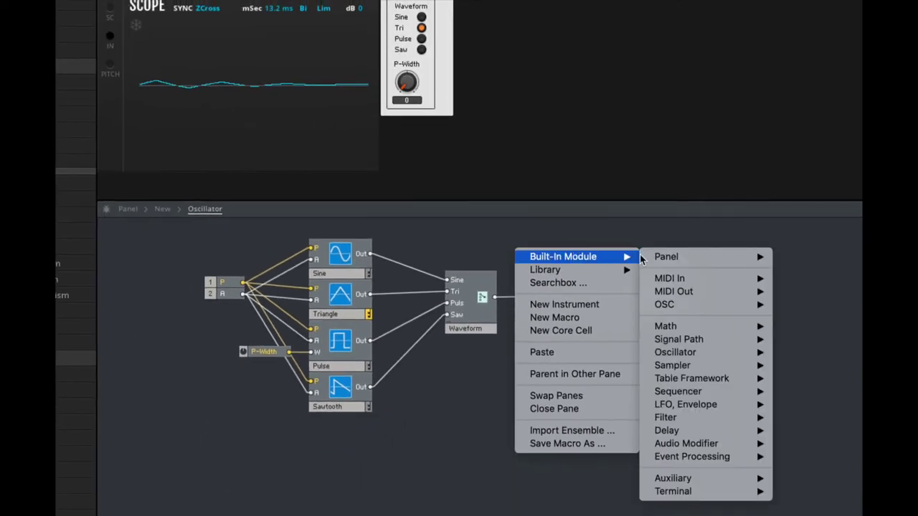
mouse_move(685, 257)
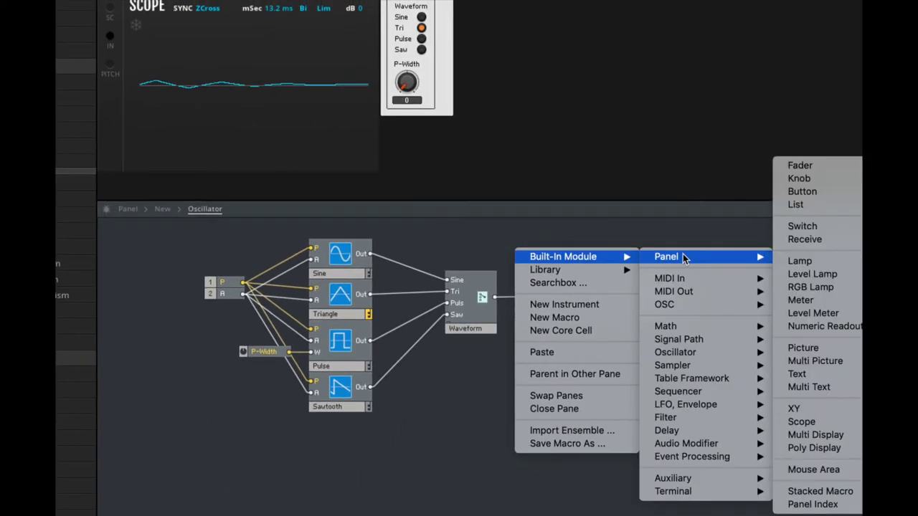
left_click(822, 226)
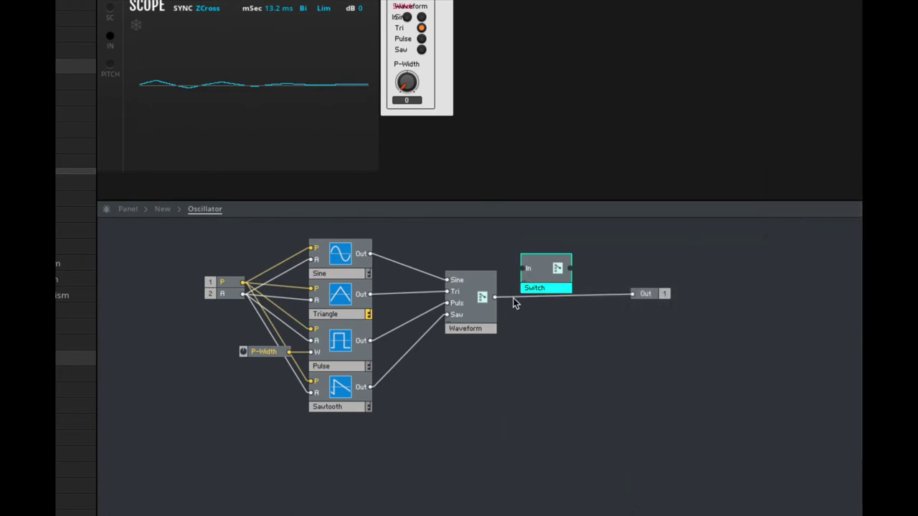
Replace the Waveform-to-Out wire by routing Waveform's output into the new Switch
left_click(513, 299)
key("Delete")
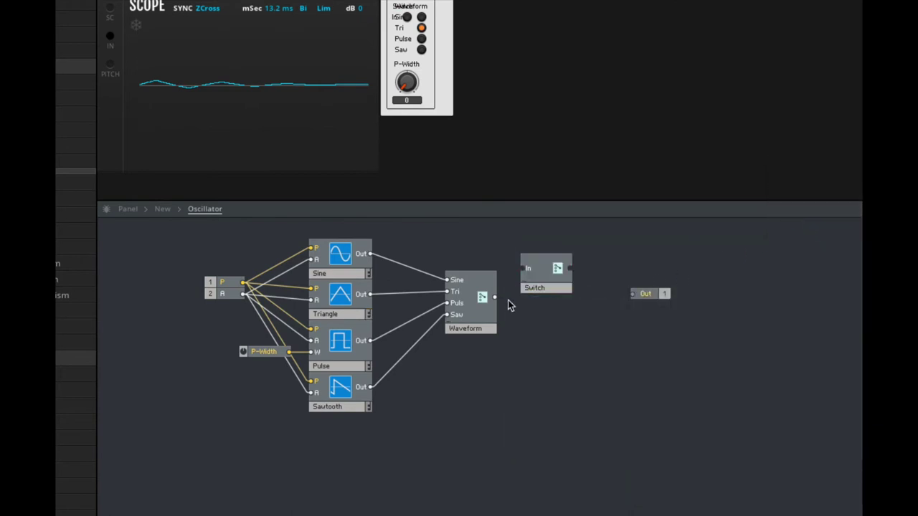
left_click_drag(495, 300, 631, 297)
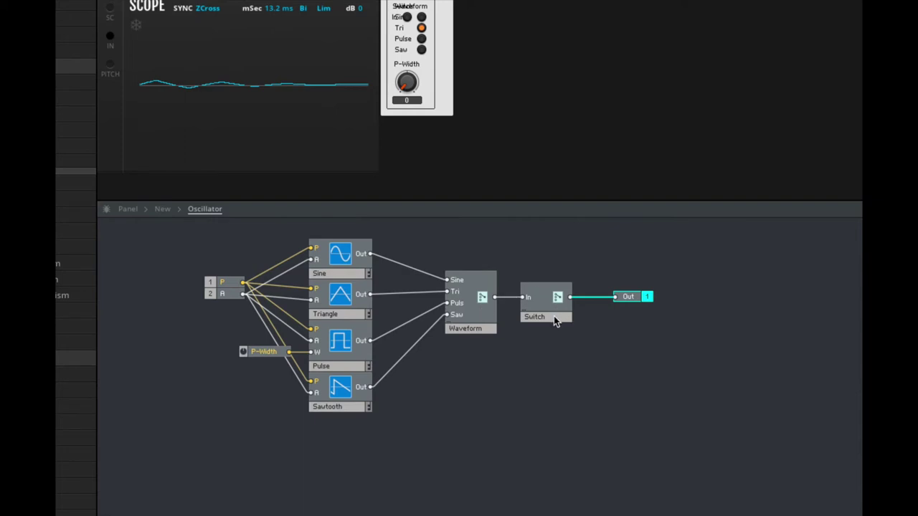
mouse_move(557, 292)
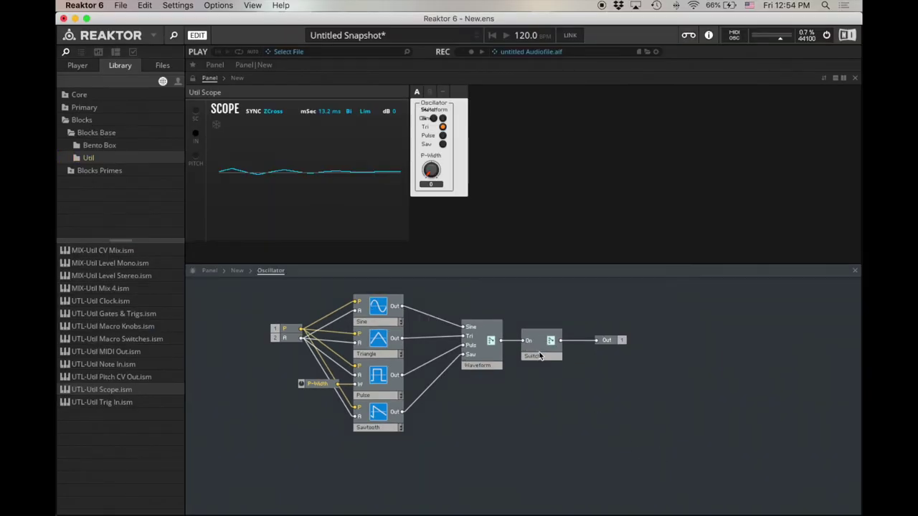
Open the new Switch's View properties and move the Waveform selector lower on the unlocked panel
left_click(541, 356)
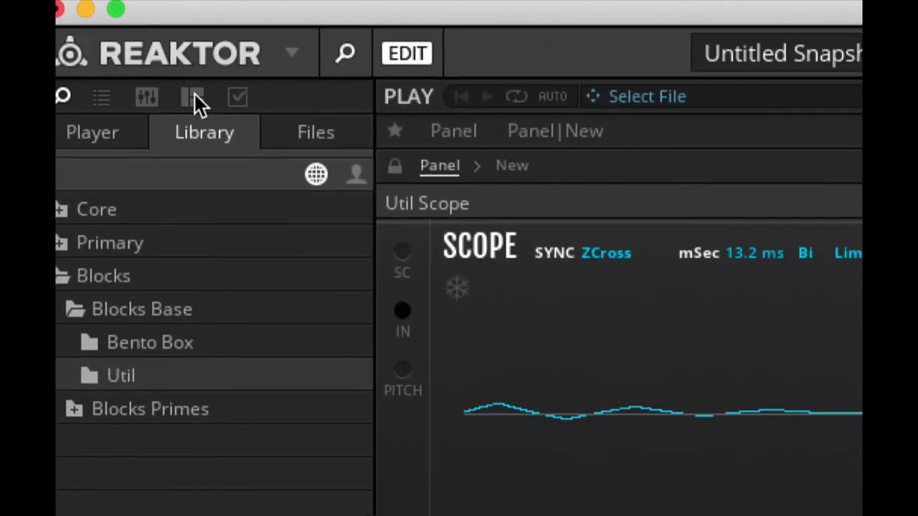
left_click(239, 99)
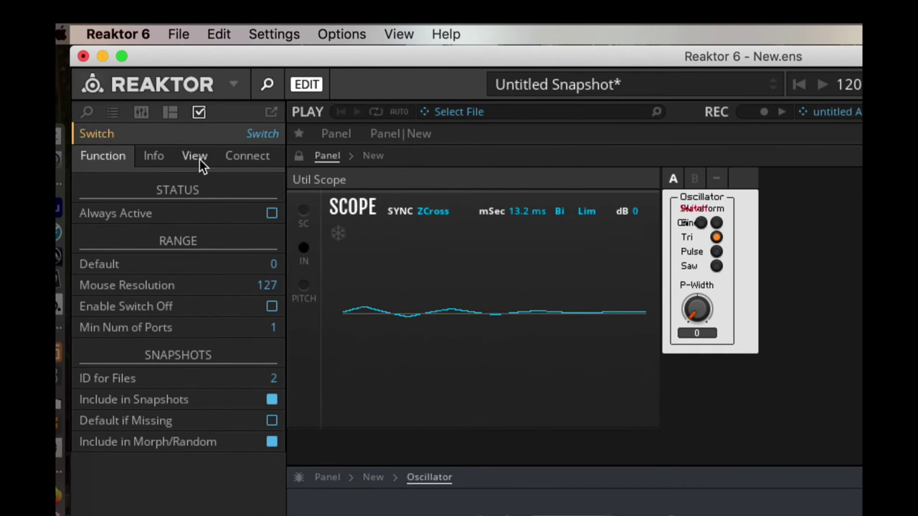
left_click(199, 159)
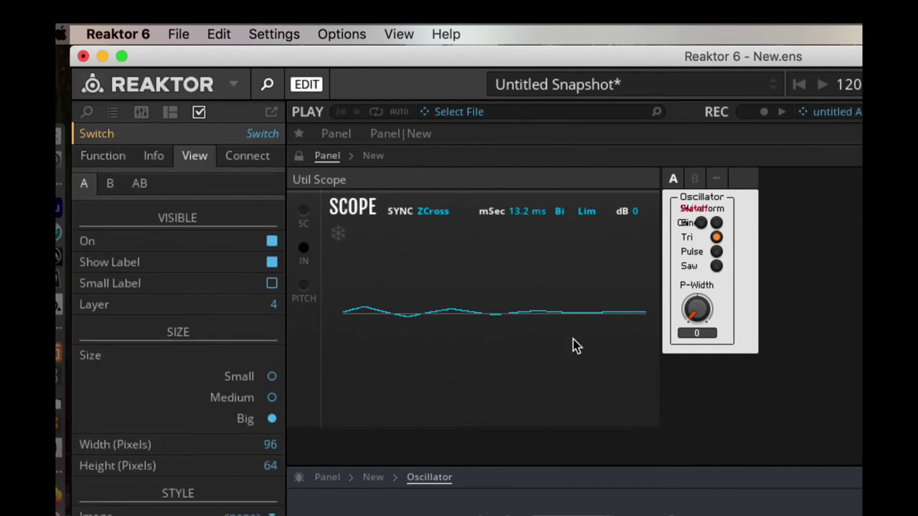
left_click(298, 159)
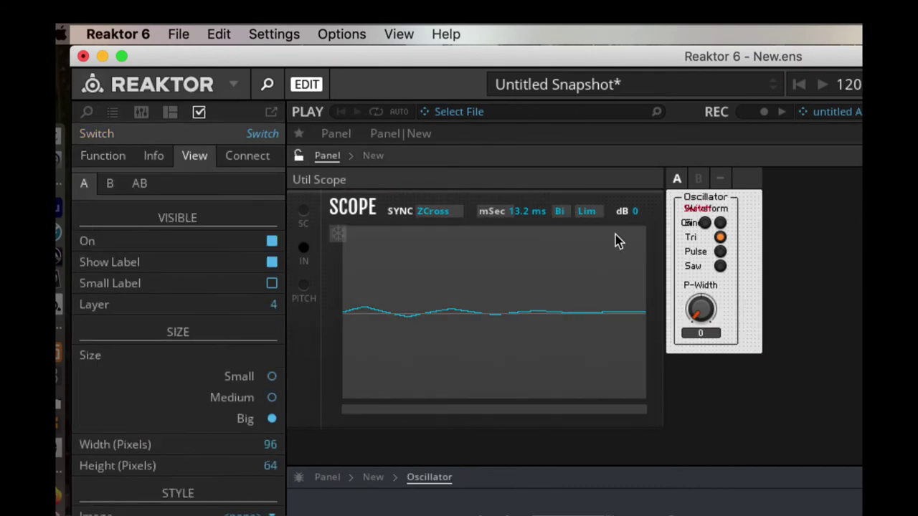
left_click_drag(712, 219, 716, 250)
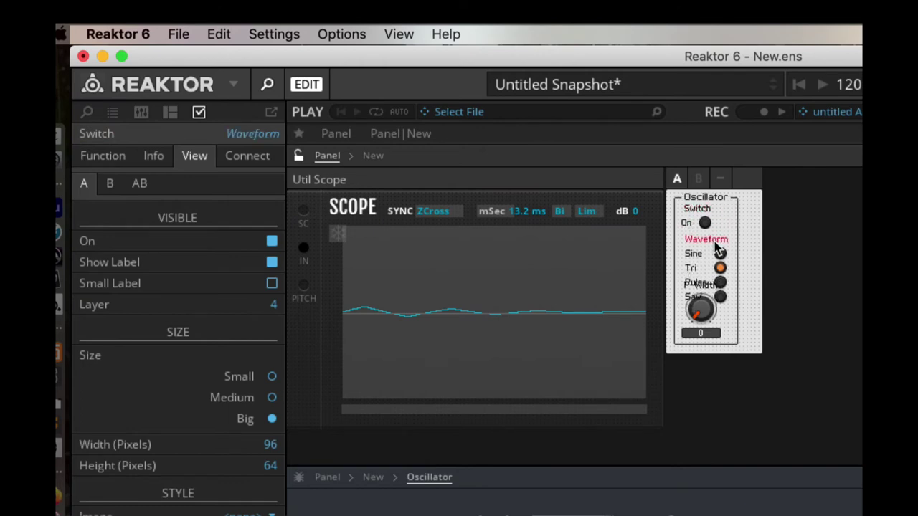
Hide the Switch's label and make it a single on/off toggle button
left_click(702, 335)
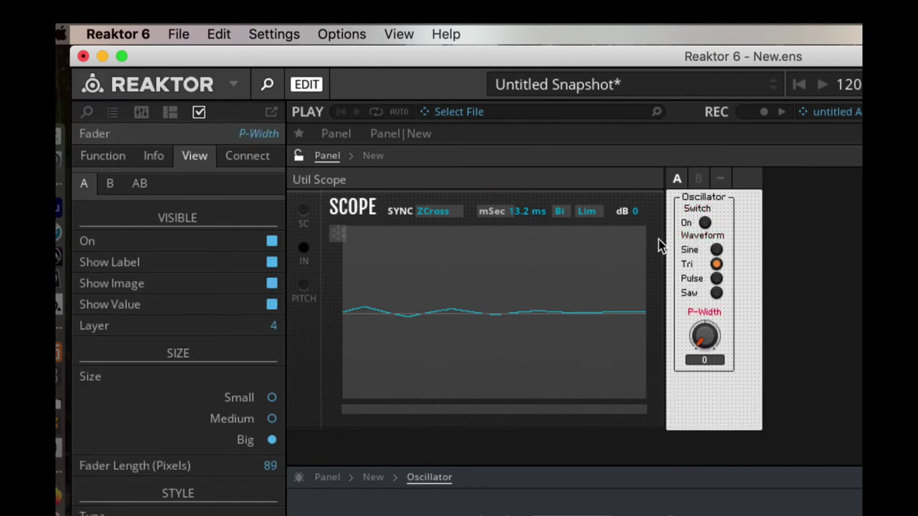
left_click(703, 208)
left_click(703, 208)
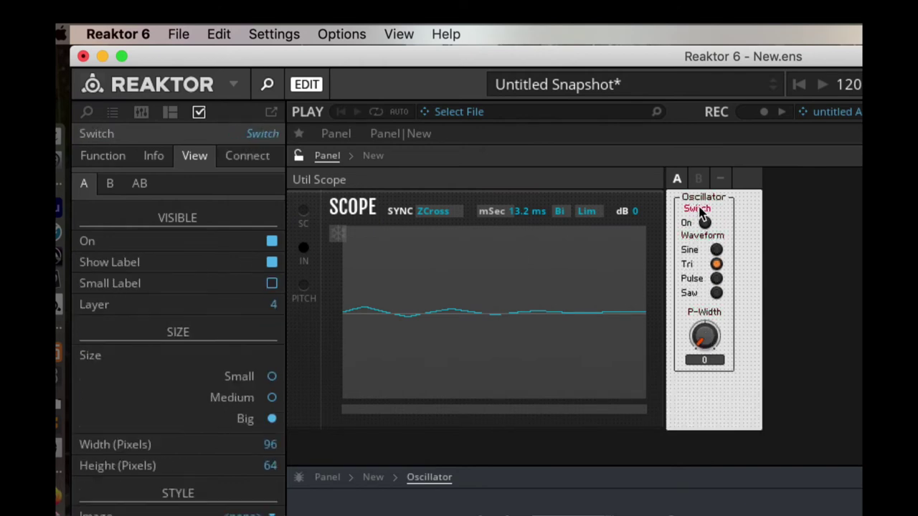
left_click(271, 262)
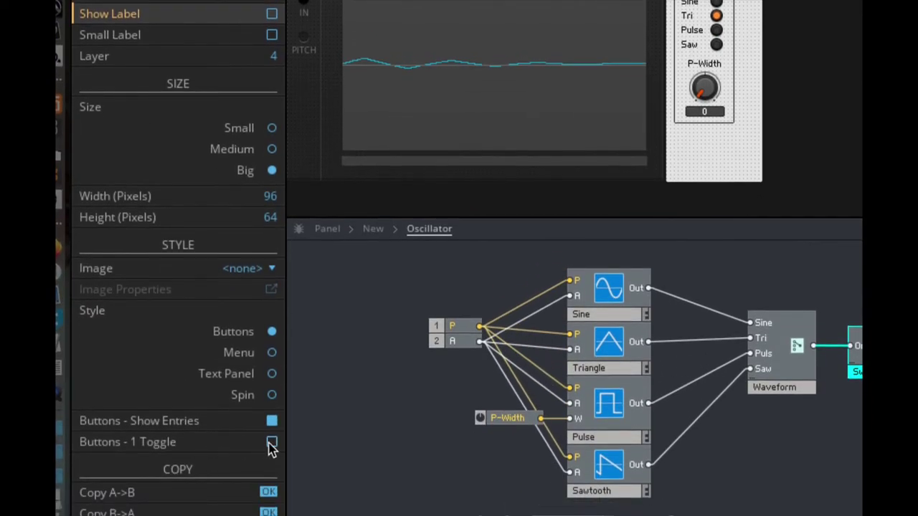
left_click(272, 445)
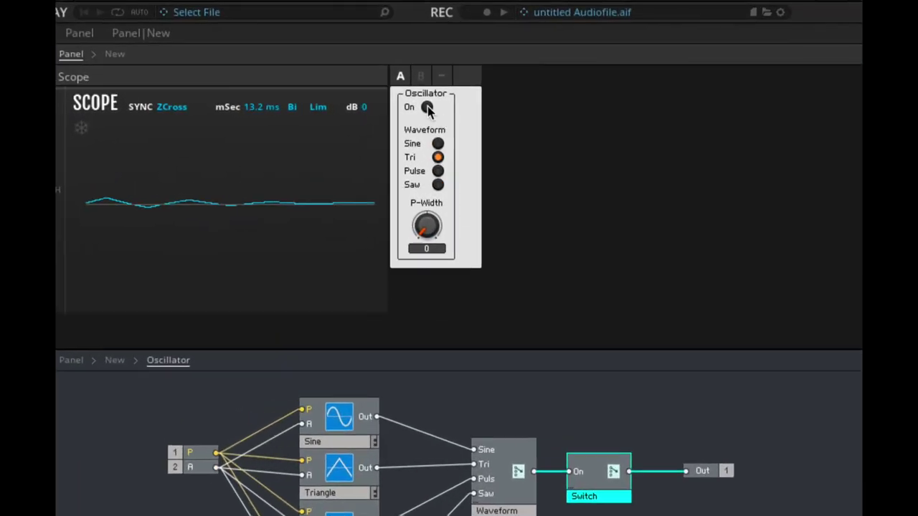
Toggle the oscillator's On switch repeatedly to hear the triangle wave, leaving it off
left_click(435, 112)
left_click(427, 109)
left_click(427, 109)
left_click(427, 109)
left_click(427, 109)
left_click(427, 109)
left_click(427, 109)
left_click(427, 109)
left_click(427, 109)
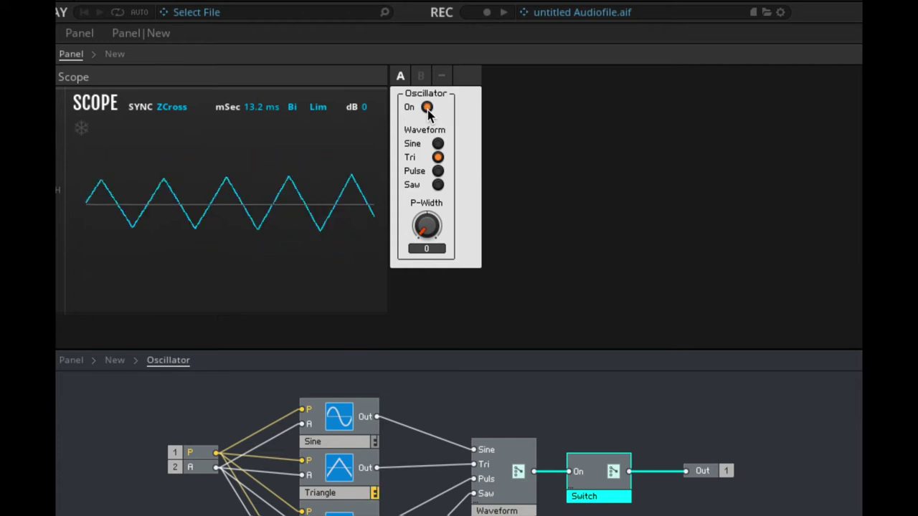
left_click(427, 109)
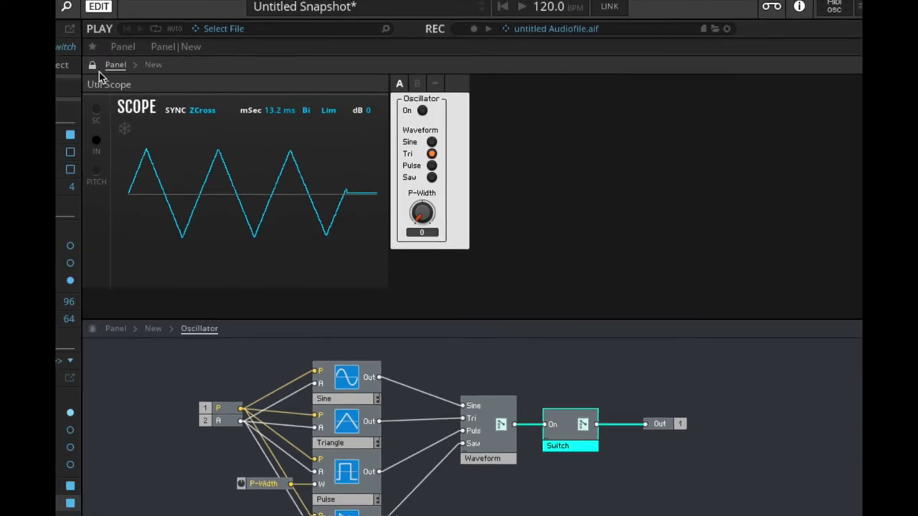
Check the Oscillator panel layout in edit mode, clear the selection, and return to the ensemble
left_click(91, 65)
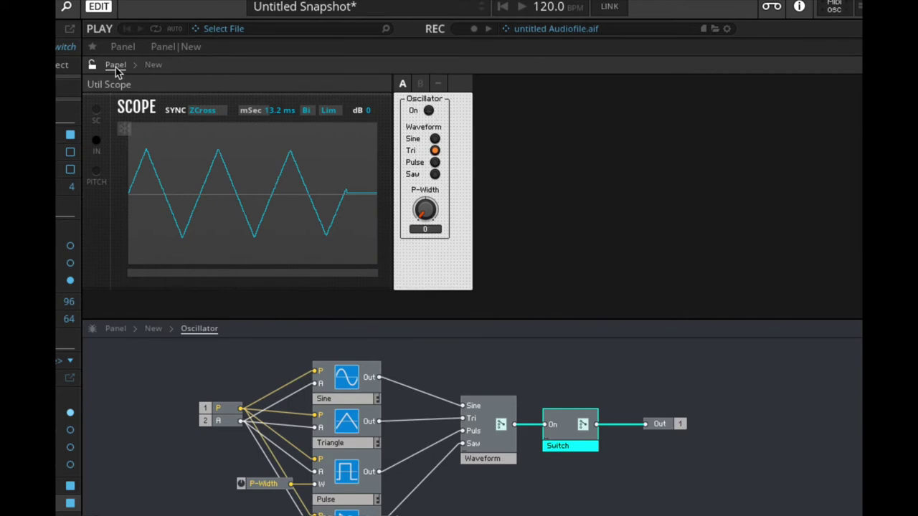
left_click(92, 64)
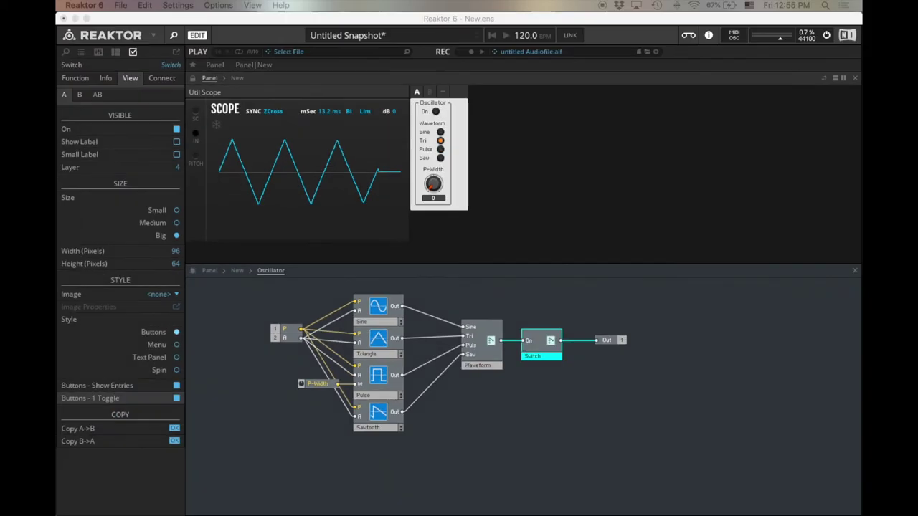
left_click(584, 384)
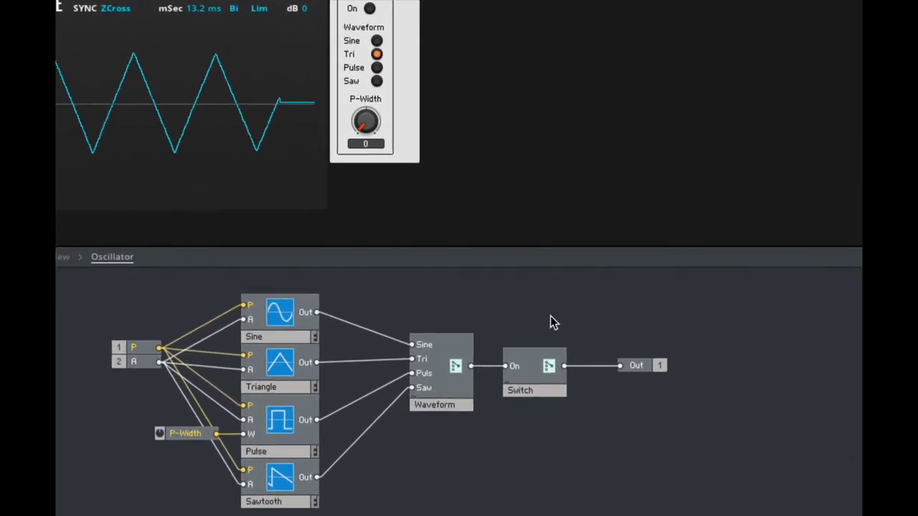
double_click(502, 288)
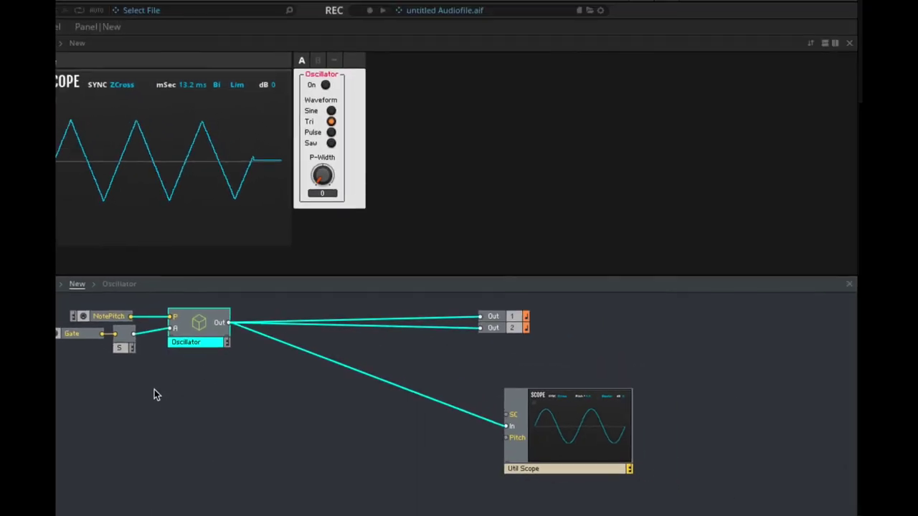
Duplicate the Oscillator macro three times, stacking the copies below the original
left_click(306, 385)
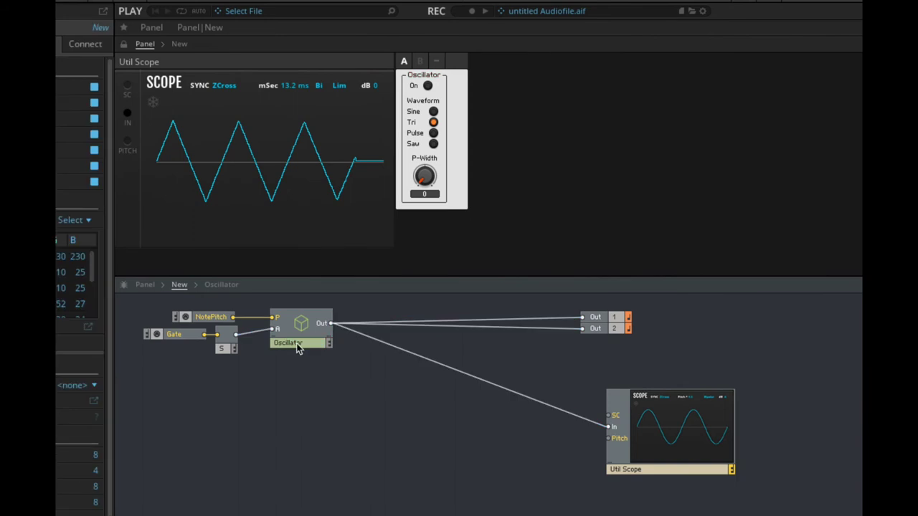
left_click(299, 346)
key("ctrl+d")
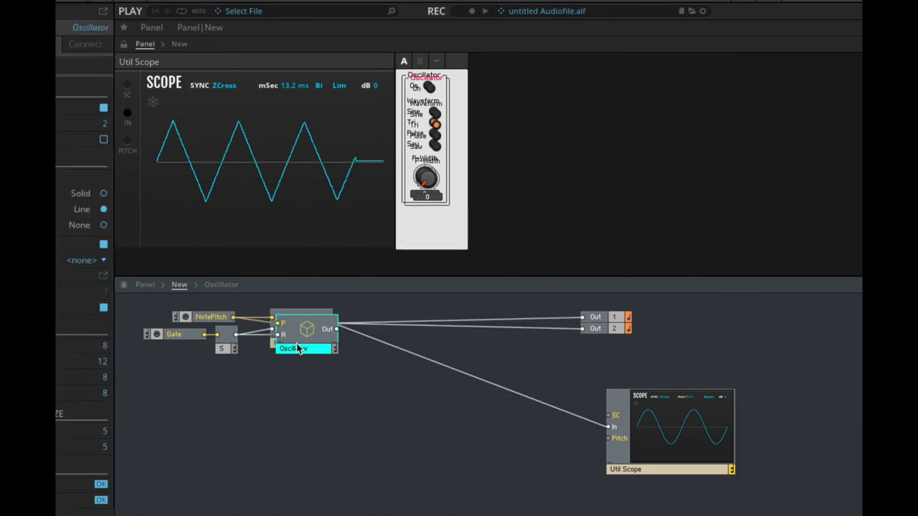
left_click_drag(298, 347, 292, 465)
key("ctrl+d")
key("ctrl+d")
left_click(454, 469)
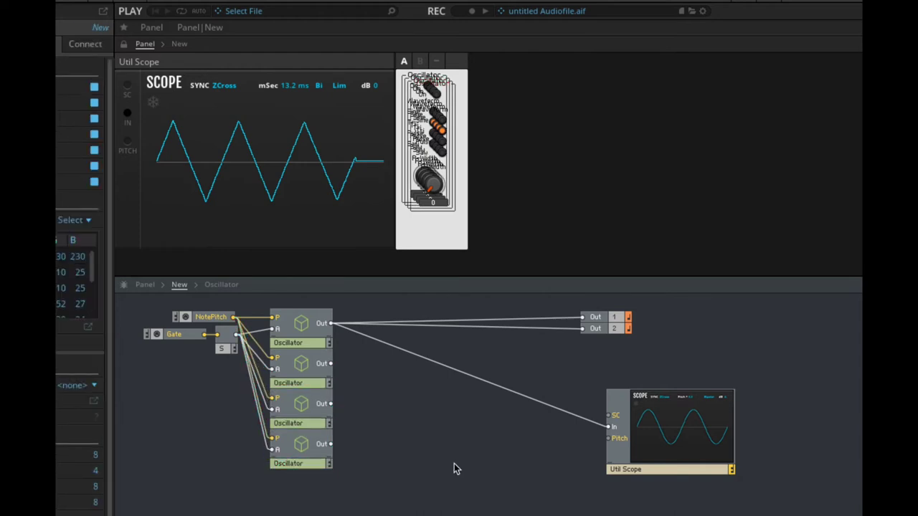
Rename the four macros Oscillator1, Oscillator2, Oscillator3 and Oscillator4
double_click(305, 343)
double_click(306, 384)
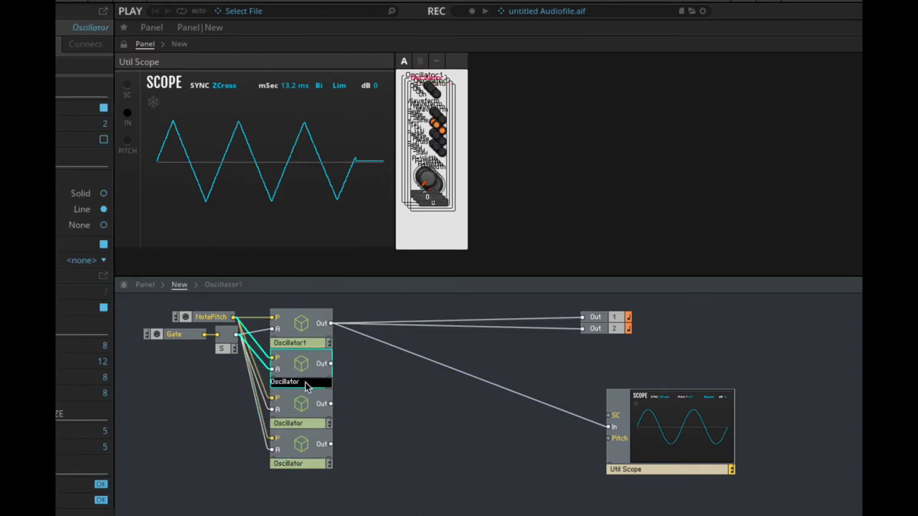
type("2")
double_click(307, 426)
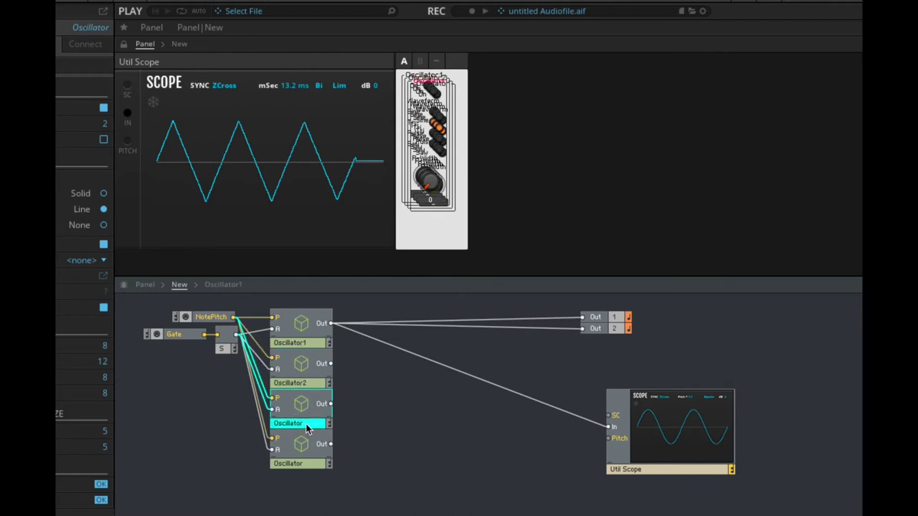
type("3")
double_click(310, 464)
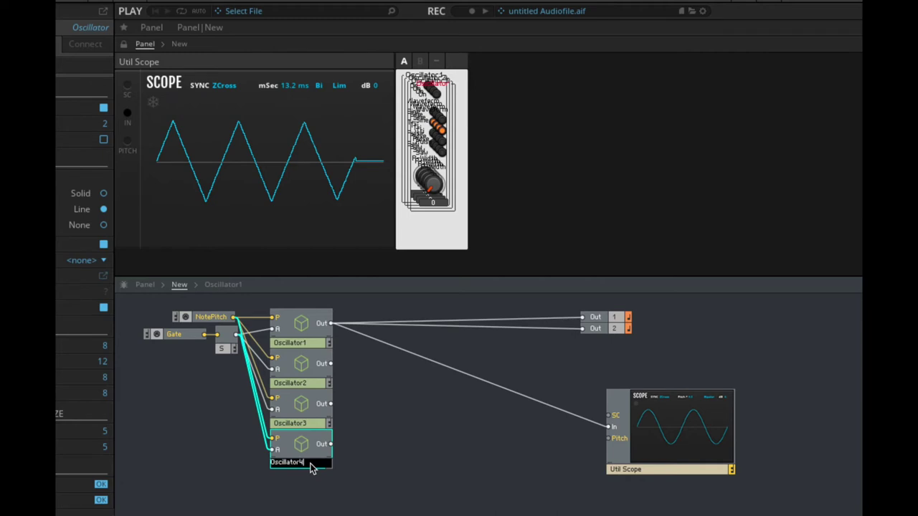
type("4")
left_click(414, 470)
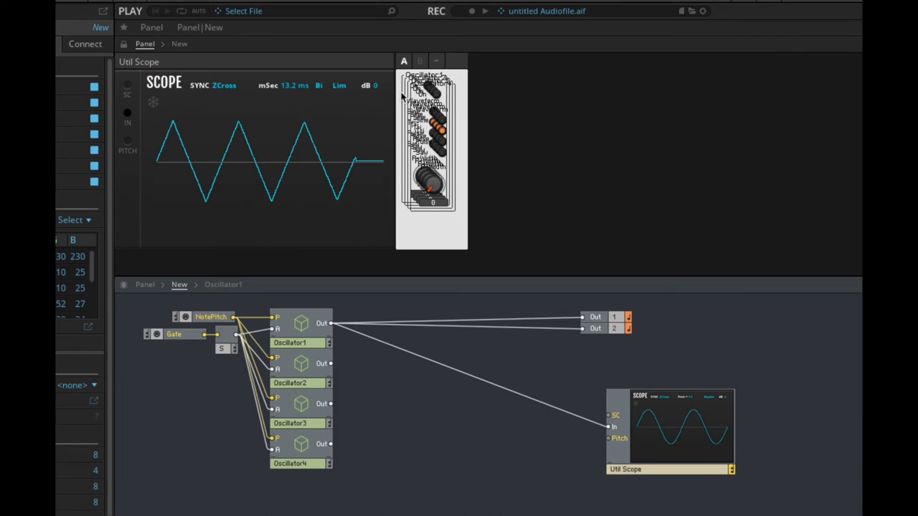
Spread the Oscillator4, Oscillator3 and Oscillator2 panels out to the right of Oscillator1, then relock the panel
left_click(124, 46)
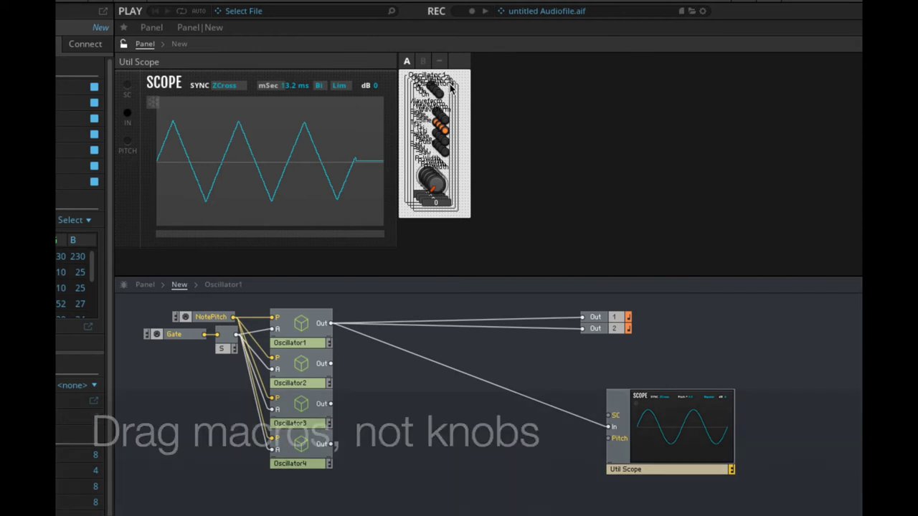
left_click_drag(454, 84, 586, 83)
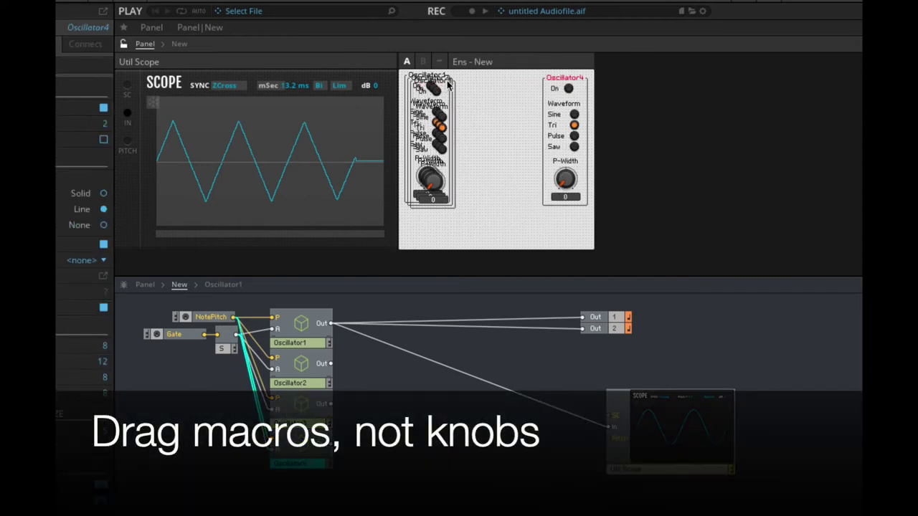
left_click_drag(444, 86, 532, 84)
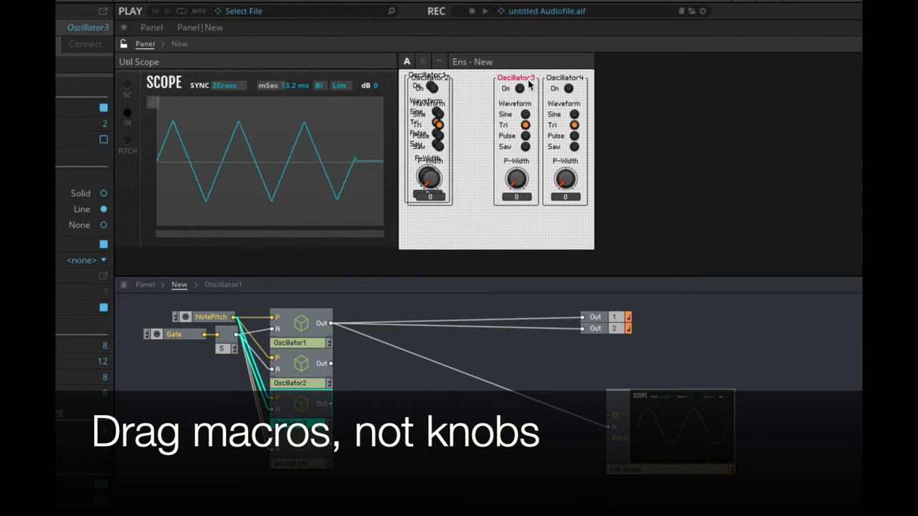
left_click_drag(444, 85, 480, 86)
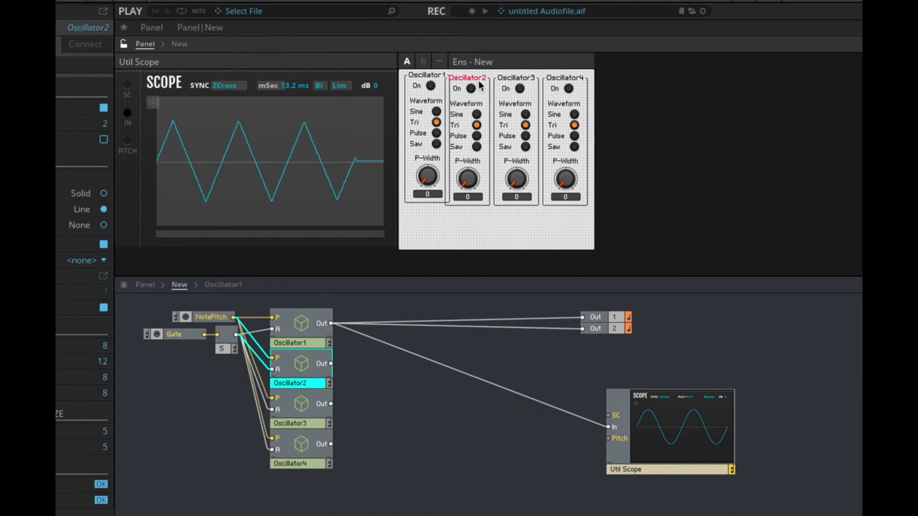
left_click(423, 80)
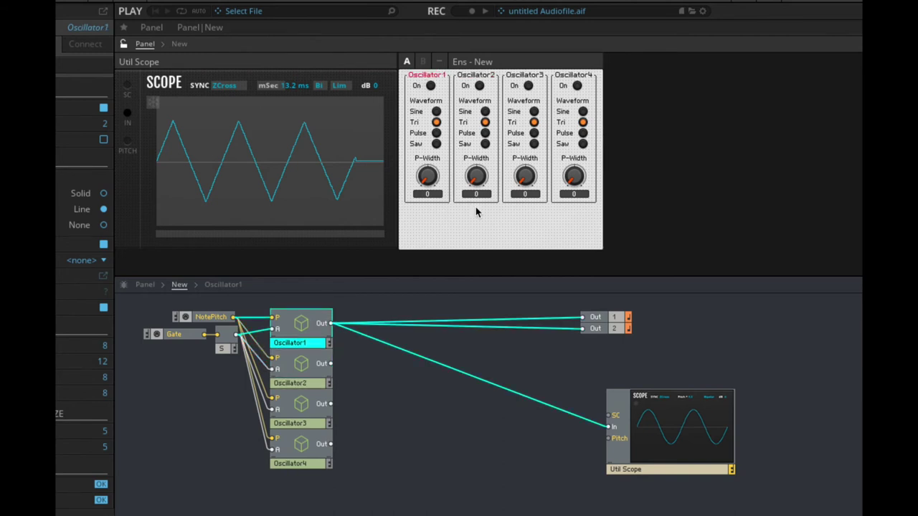
left_click(123, 45)
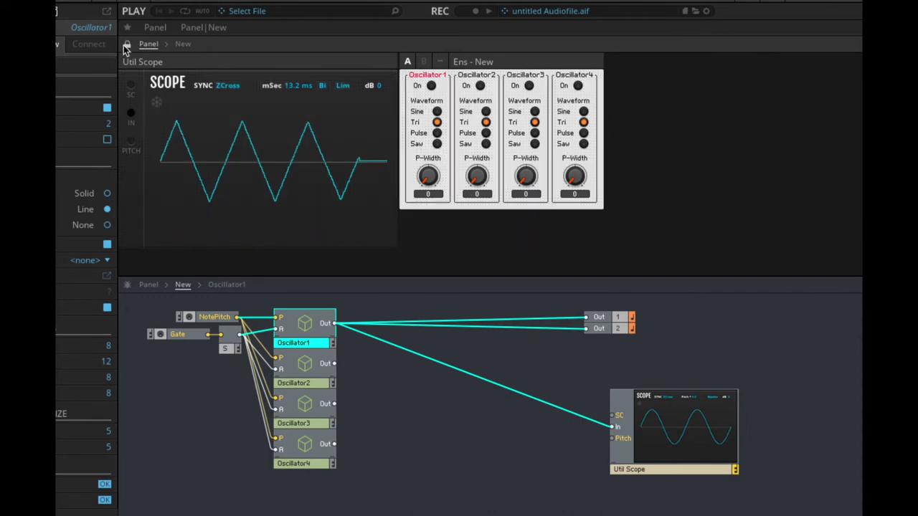
Turn on the On switches of Oscillator1 and Oscillator2 on the panel
left_click(431, 86)
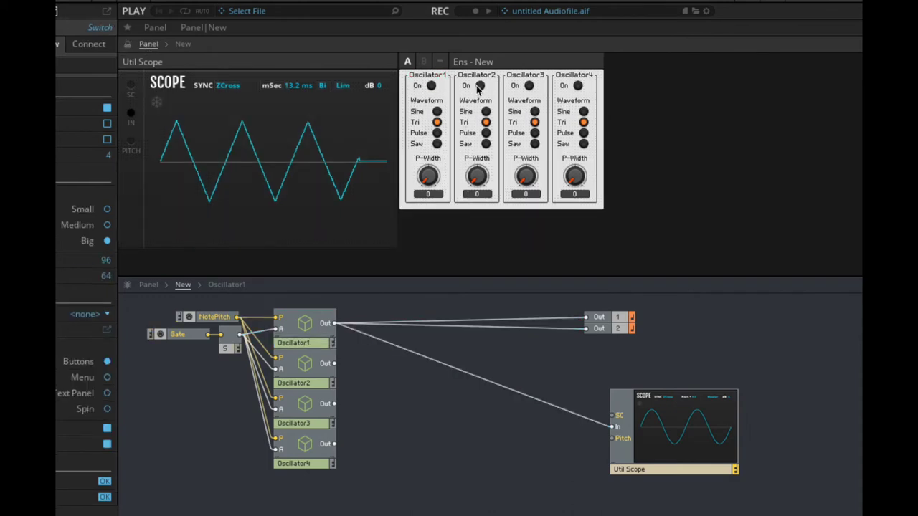
left_click(479, 86)
left_click(432, 85)
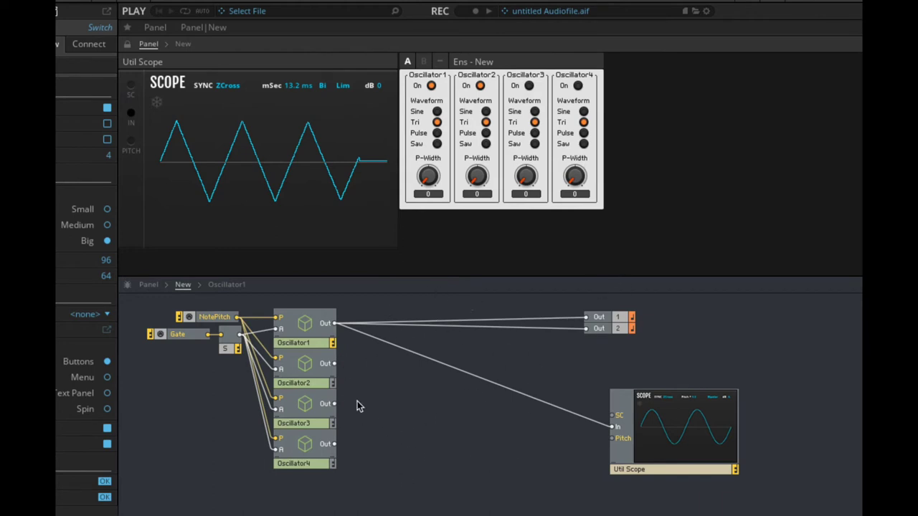
Inspect the Oscillator1 macro's inner structure and return to the ensemble level
left_click(307, 327)
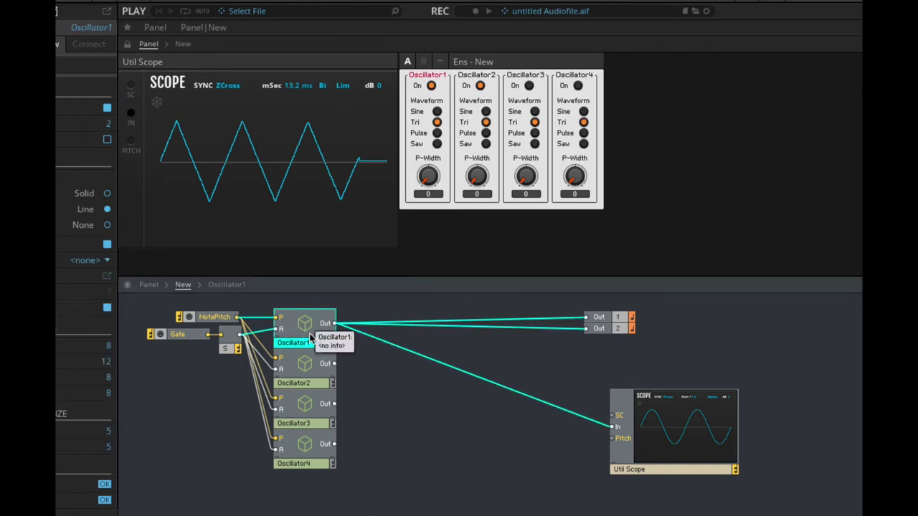
double_click(310, 334)
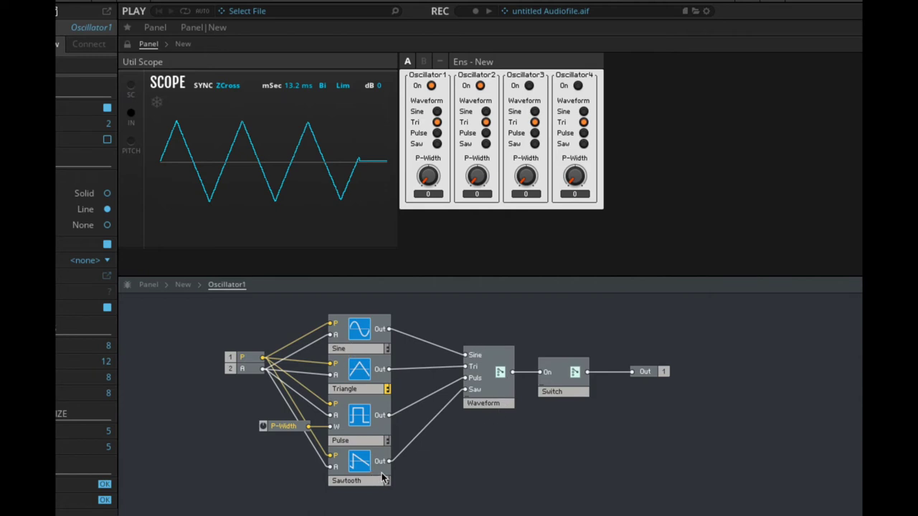
double_click(498, 440)
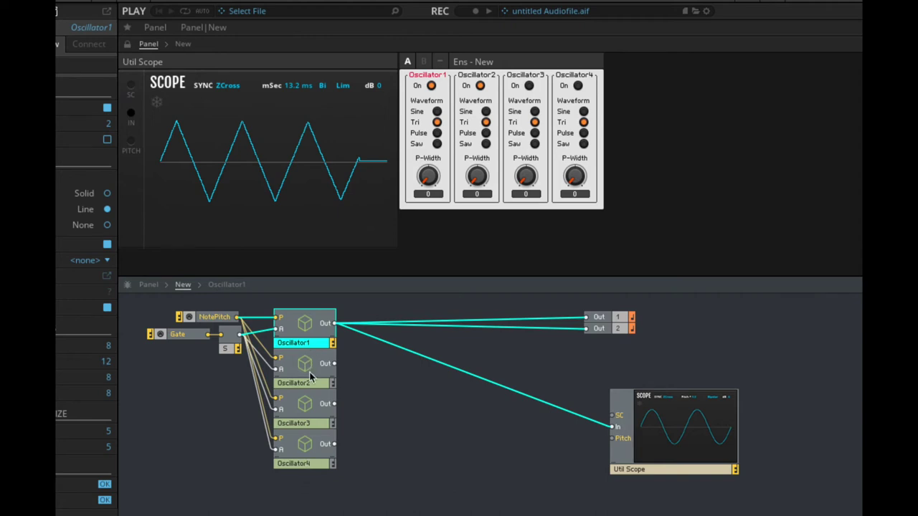
Add a new empty macro to the ensemble and look inside it
right_click(388, 370)
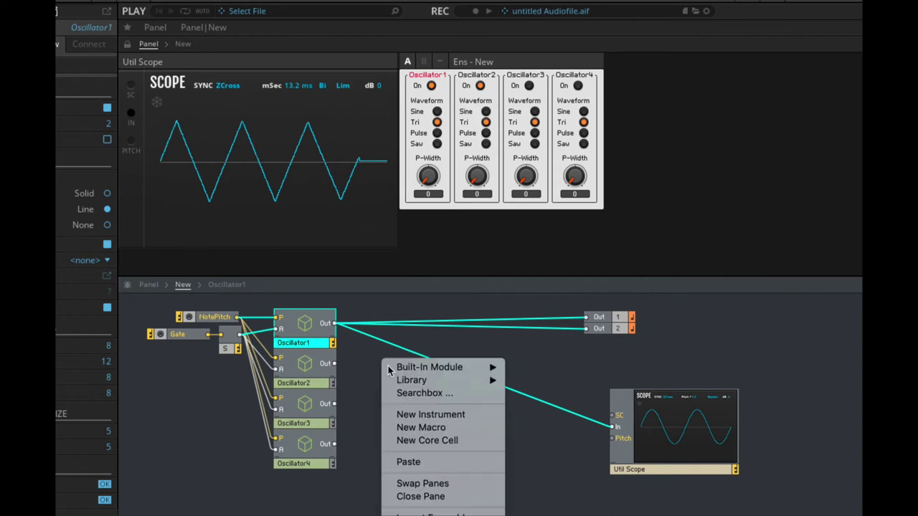
left_click(460, 433)
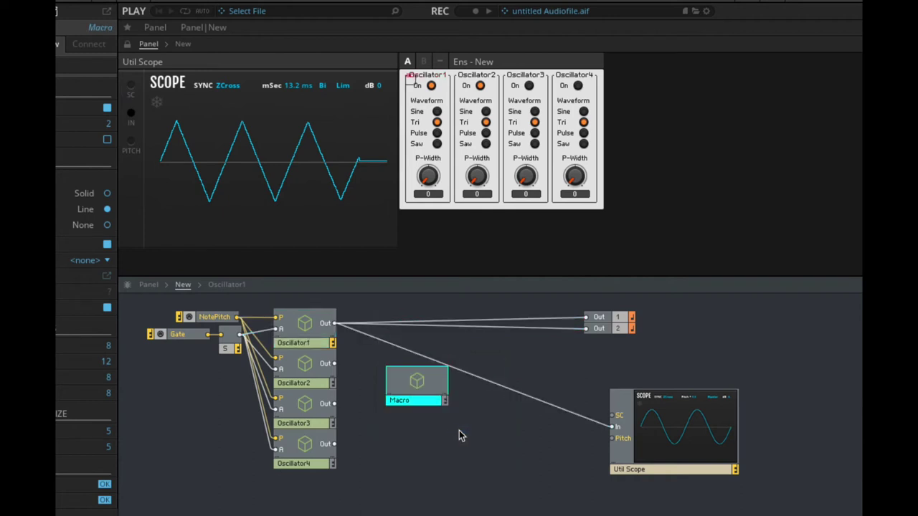
double_click(420, 381)
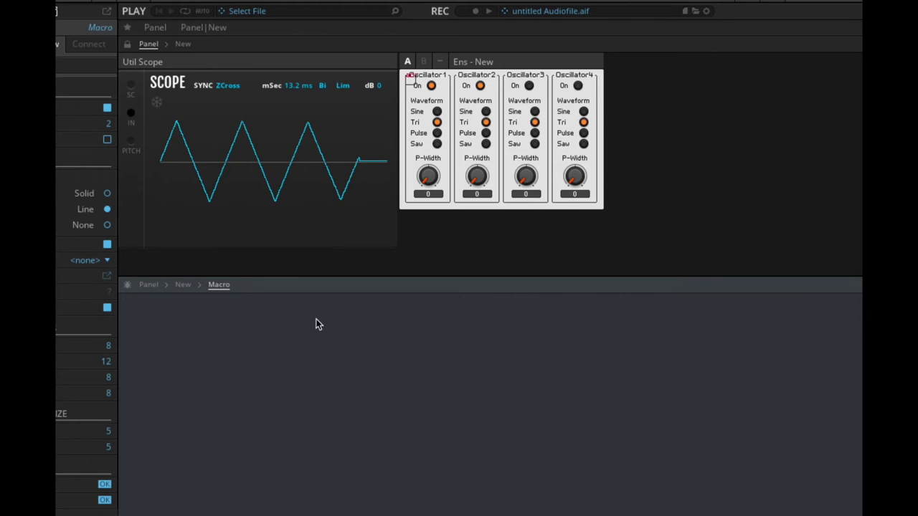
double_click(318, 322)
double_click(416, 384)
double_click(416, 382)
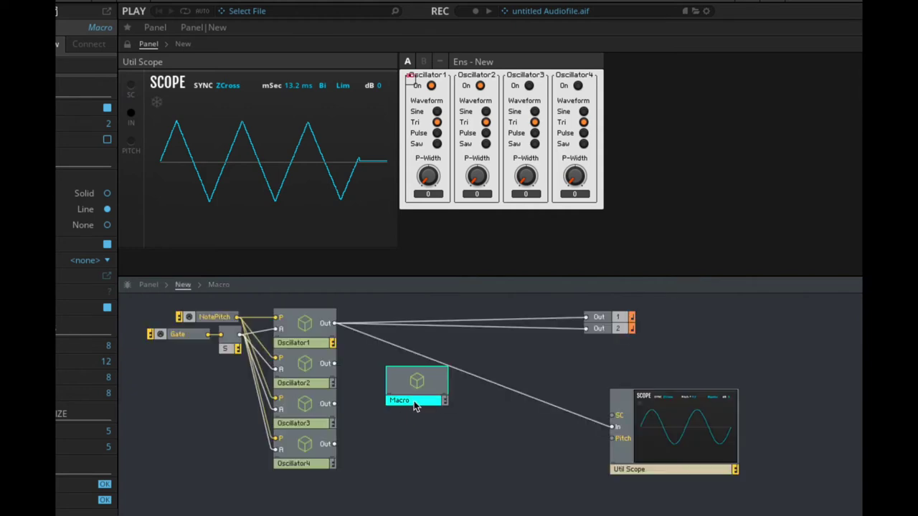
Name the new macro Mixer and enter its structure
double_click(402, 401)
type("Mixer")
key("Return")
double_click(419, 380)
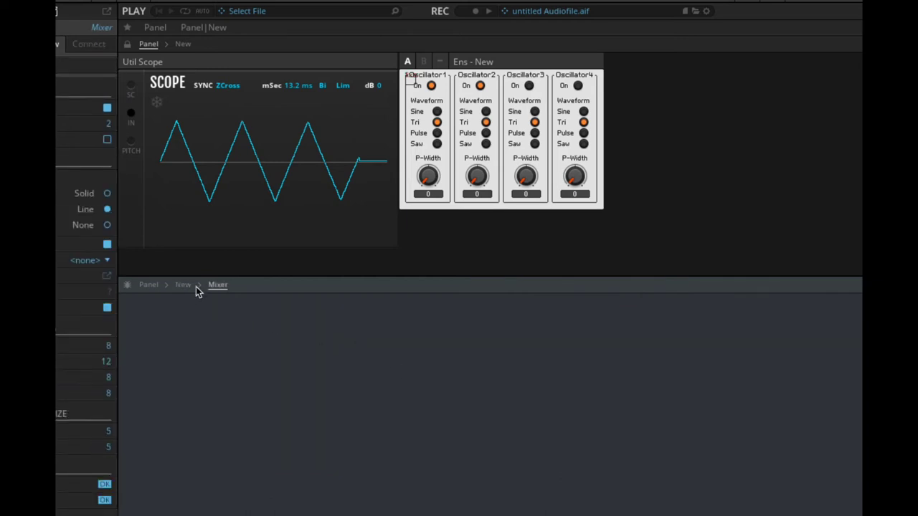
Add an In Port terminal module inside the Mixer macro
double_click(425, 400)
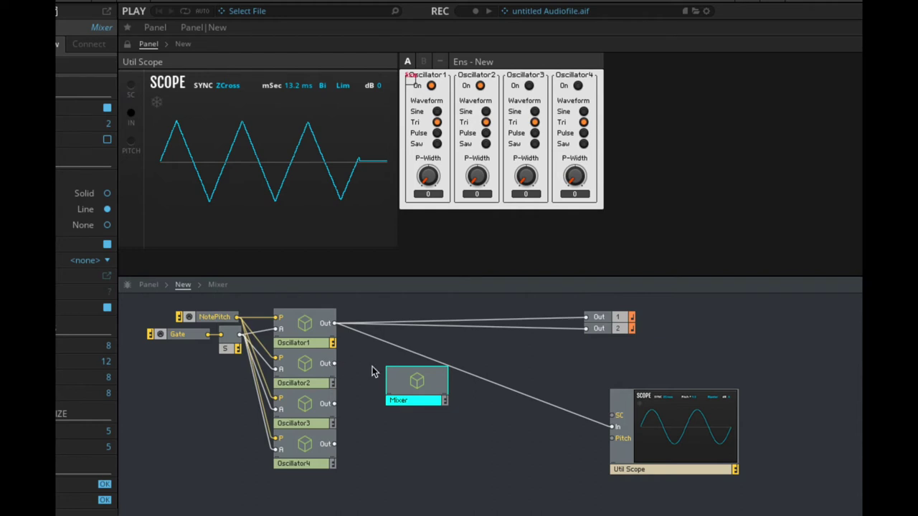
double_click(422, 386)
right_click(319, 319)
mouse_move(323, 320)
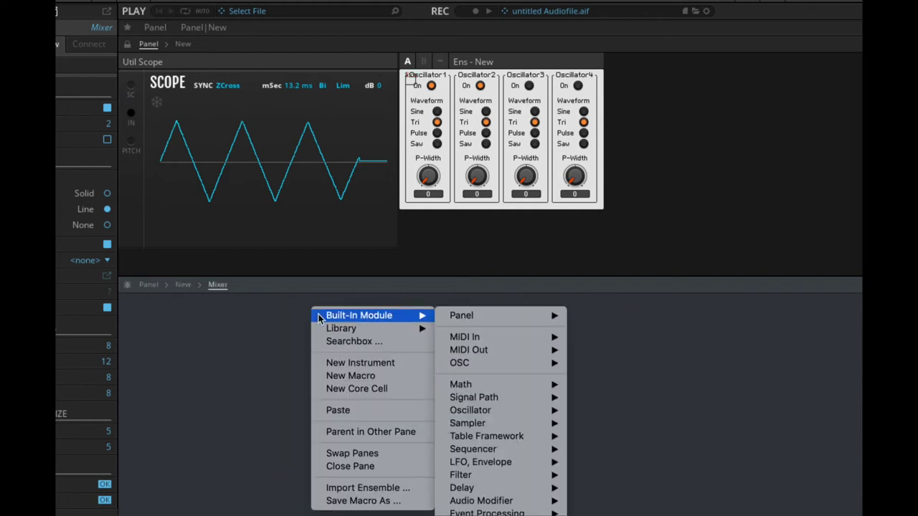
mouse_move(543, 450)
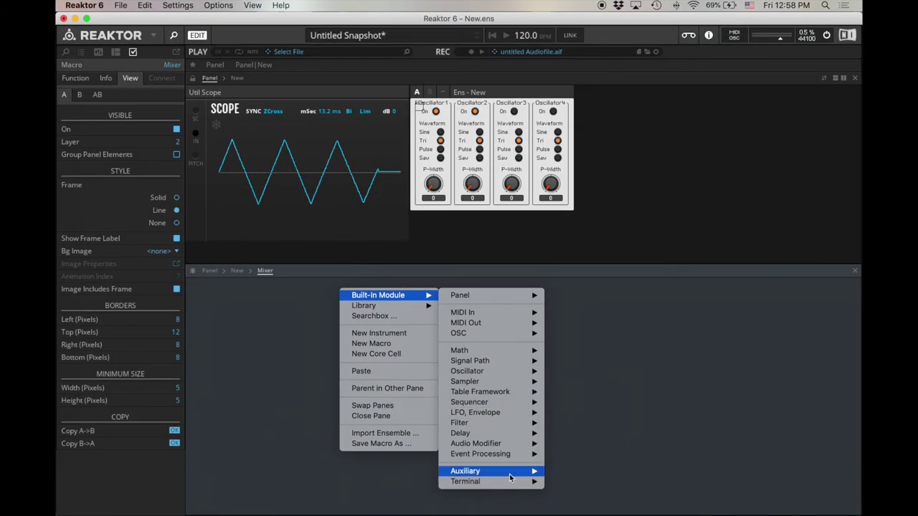
mouse_move(528, 515)
left_click(609, 423)
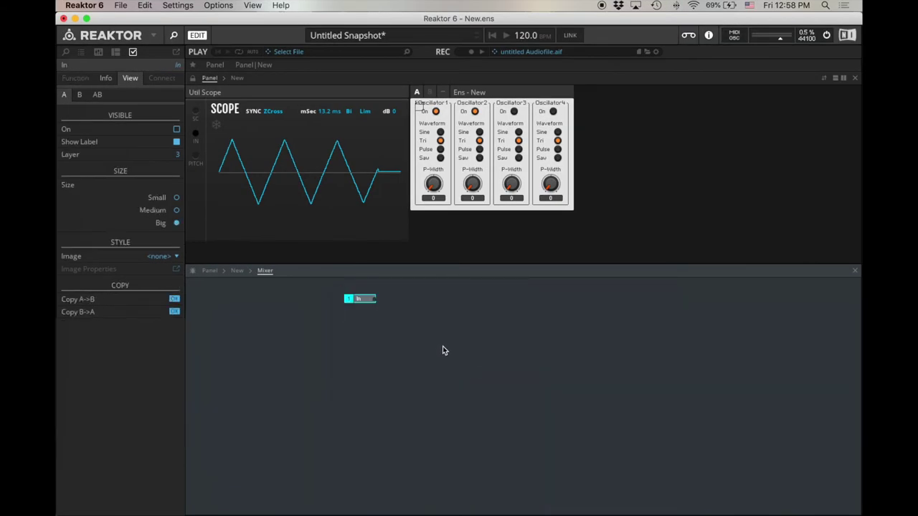
Copy and paste the In port until there are four input ports
left_click(364, 316)
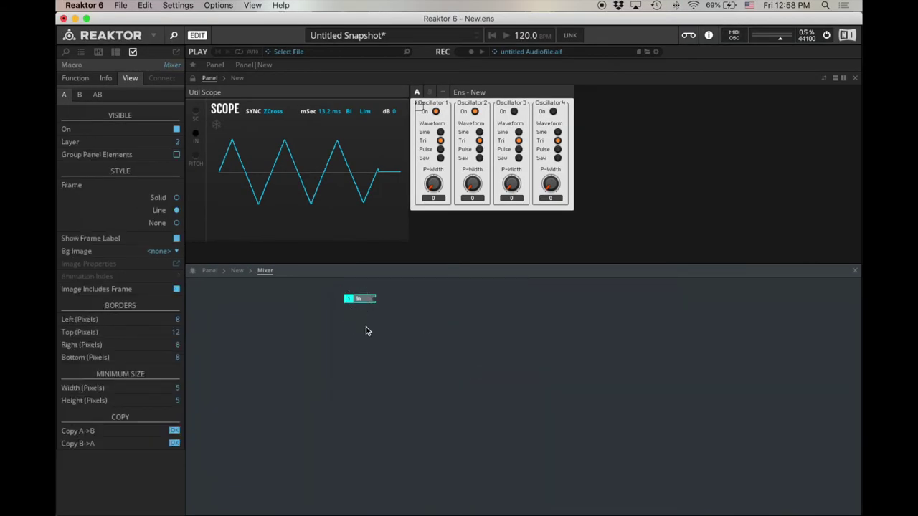
key("ctrl+v")
left_click(350, 295)
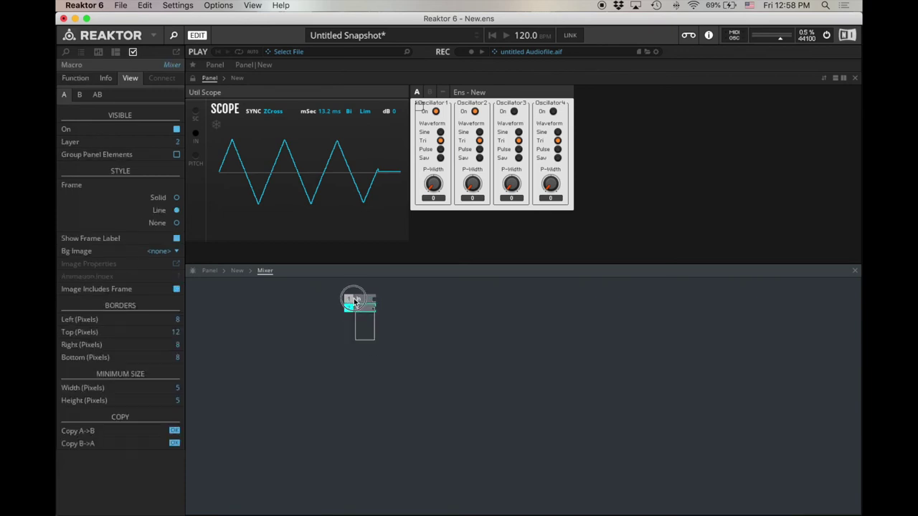
left_click(354, 295)
key("ctrl+c")
key("ctrl+v")
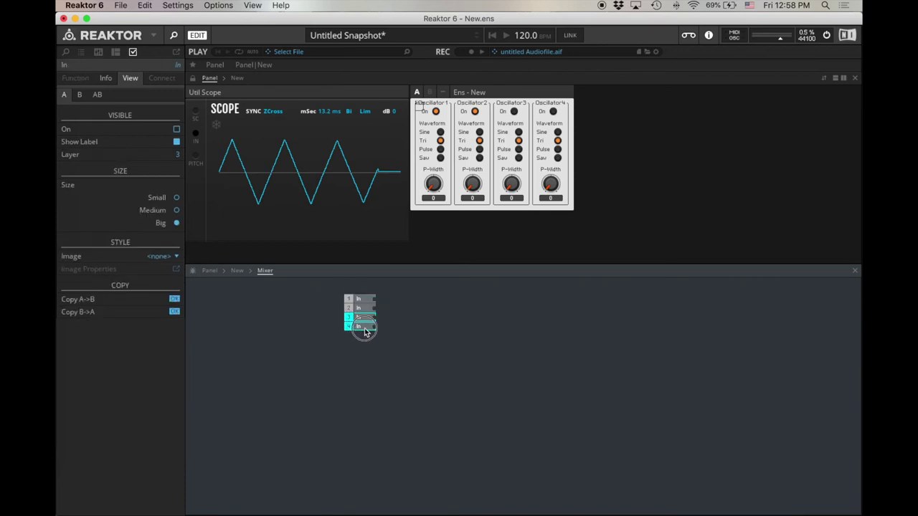
left_click(453, 308)
Add an Out Port and place it to the right of the inputs
right_click(452, 304)
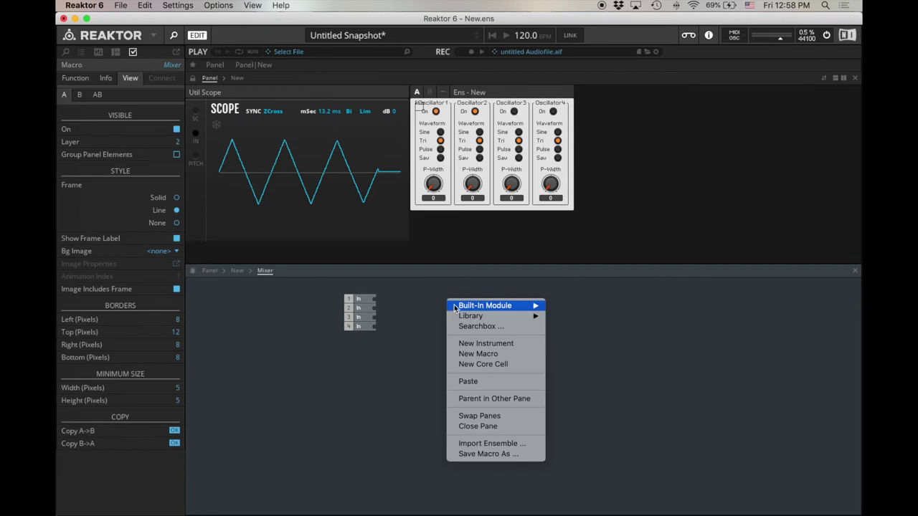
mouse_move(456, 307)
mouse_move(583, 492)
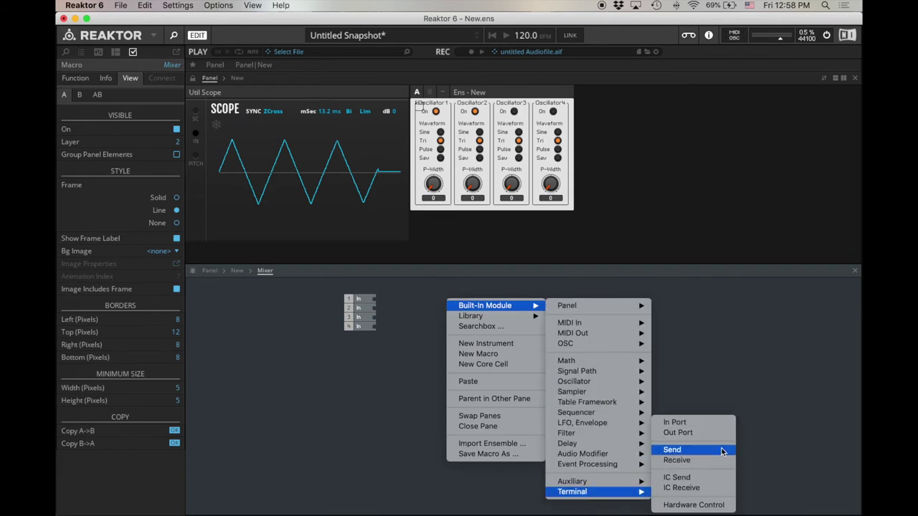
left_click(727, 435)
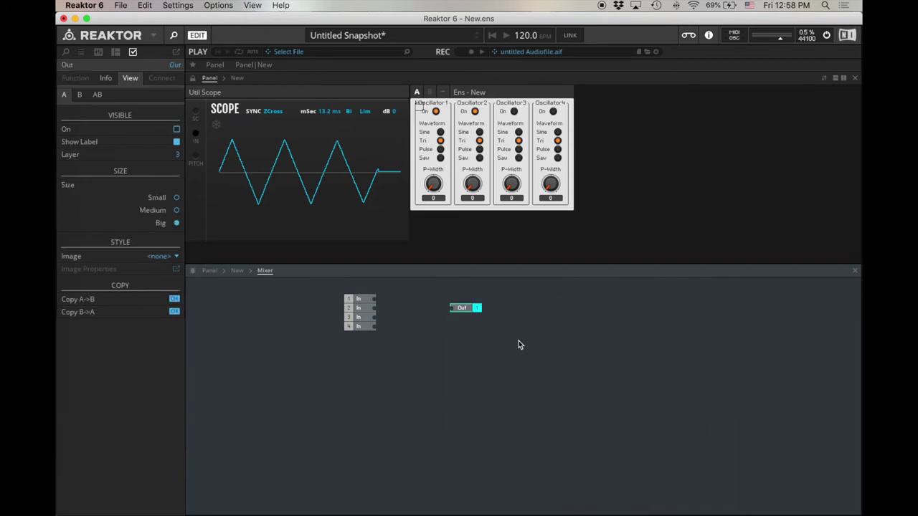
left_click_drag(466, 308, 532, 311)
left_click(466, 319)
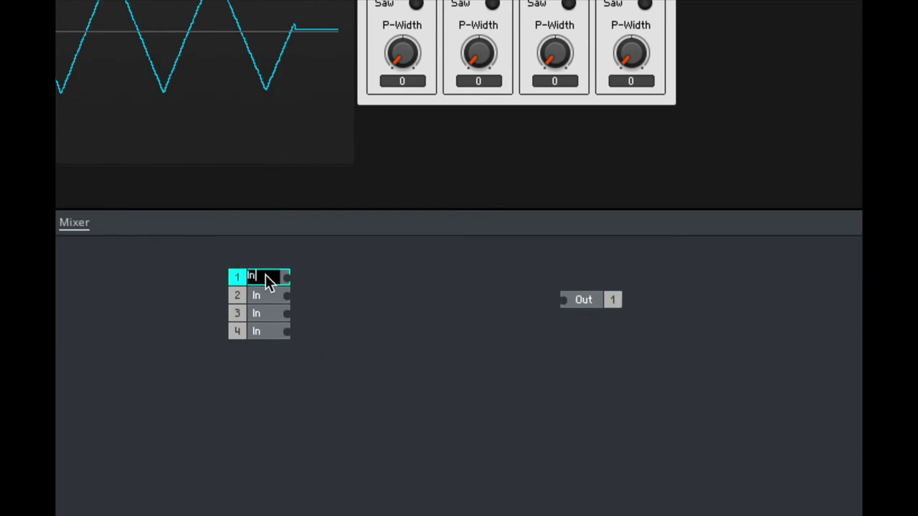
Rename the last input port In4 and re-enter the Mixer from the parent structure
double_click(265, 314)
type("4")
key("Return")
double_click(385, 336)
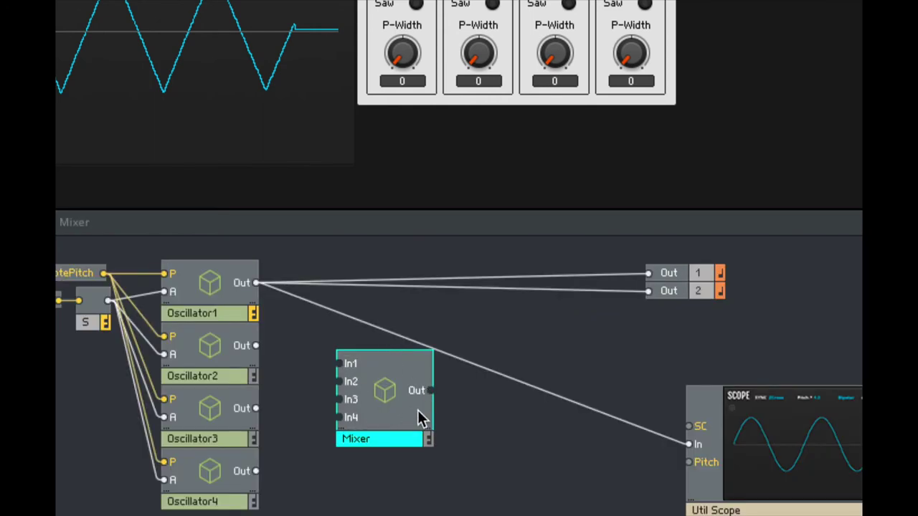
double_click(393, 386)
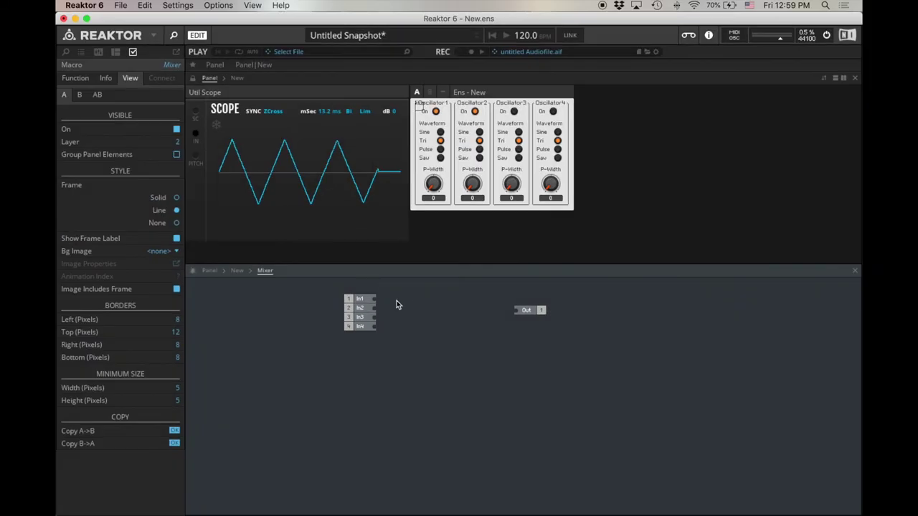
Insert an Amp/Mixer module and position it between the input ports and Out
right_click(336, 277)
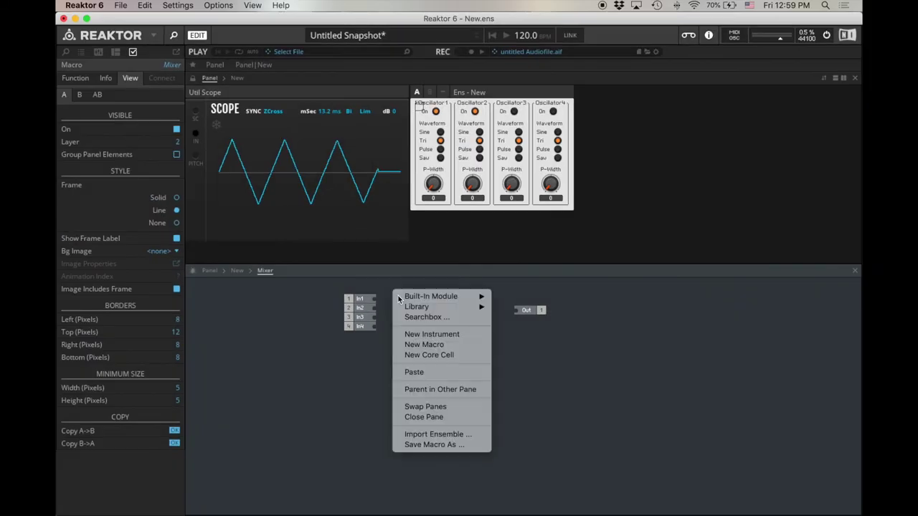
mouse_move(442, 298)
mouse_move(550, 366)
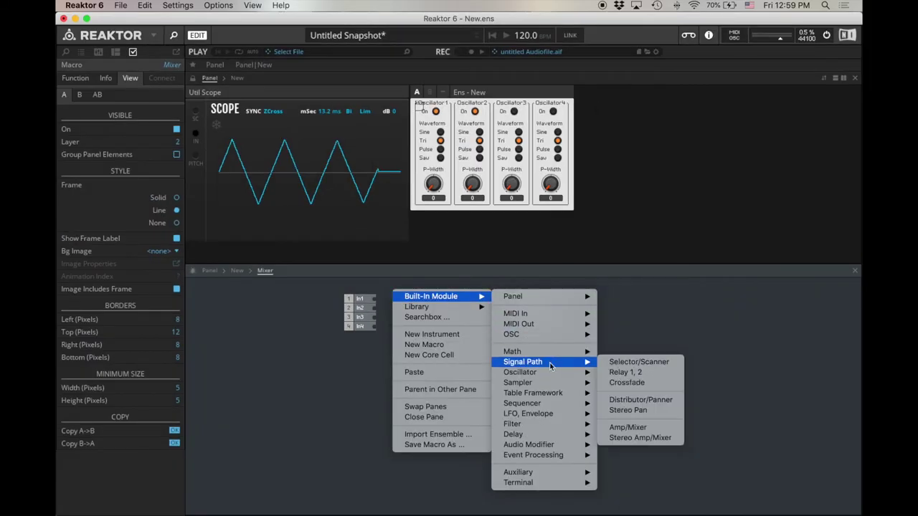
left_click(661, 428)
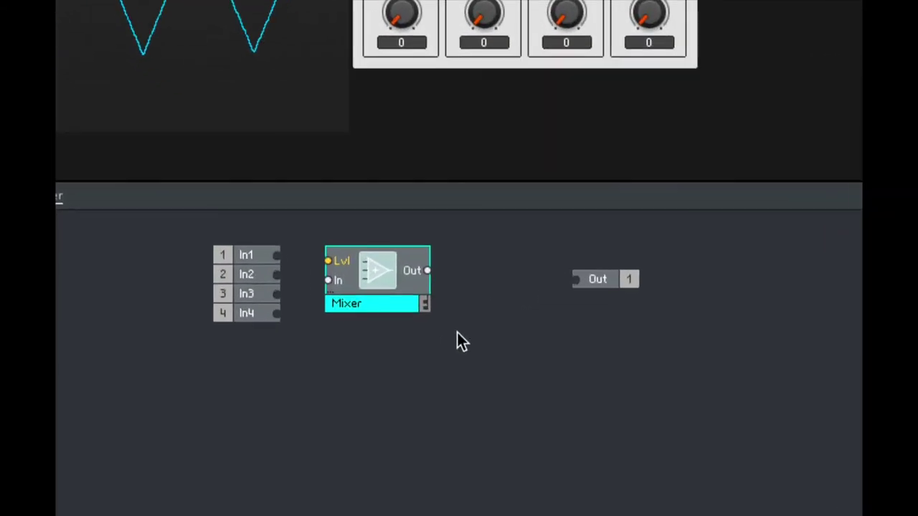
left_click_drag(418, 305, 437, 304)
left_click_drag(409, 259, 576, 280)
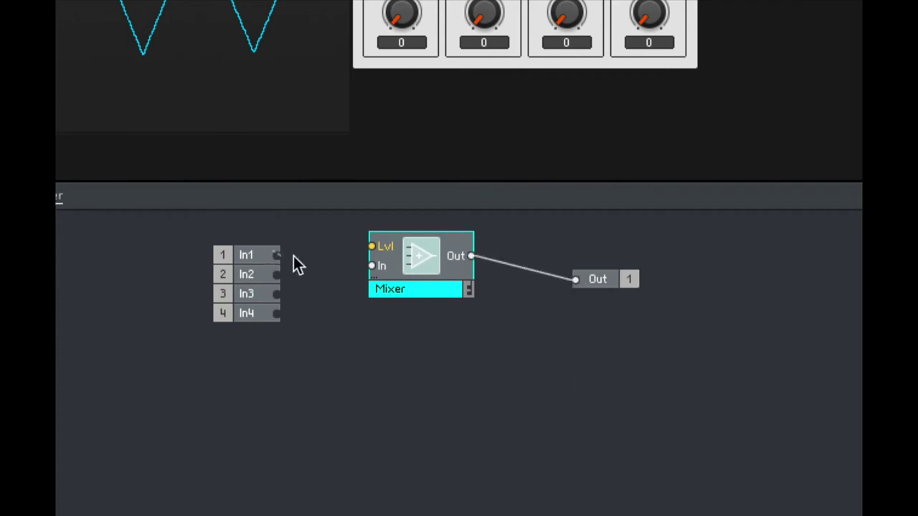
Wire In1, In2, In3 and In4 into the Amp/Mixer's four inputs
left_click_drag(357, 270, 376, 269)
left_click_drag(277, 274, 378, 267)
left_click_drag(276, 256, 378, 266)
left_click_drag(280, 276, 385, 299)
left_click_drag(277, 294, 382, 342)
left_click(285, 336)
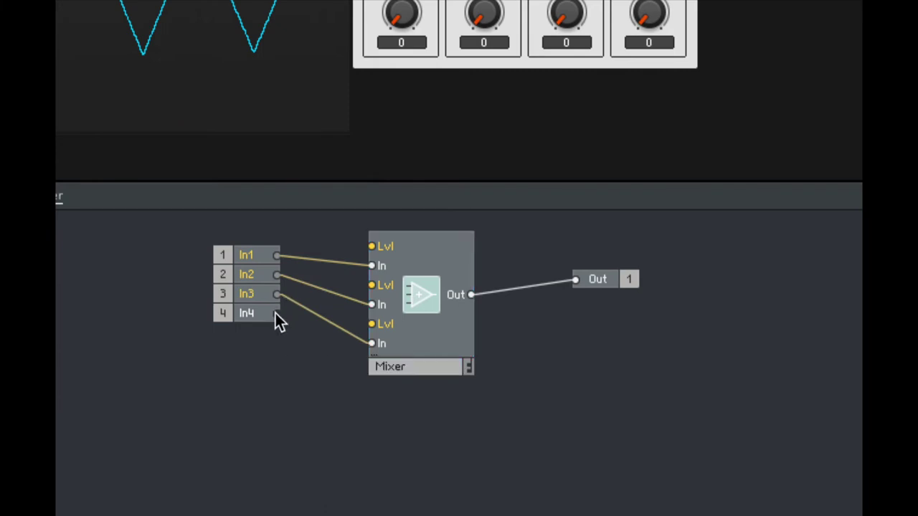
left_click_drag(276, 313, 378, 384)
Align In1–In4 and Out with the Amp/Mixer ports, then go back to the top-level structure
left_click_drag(230, 314, 232, 381)
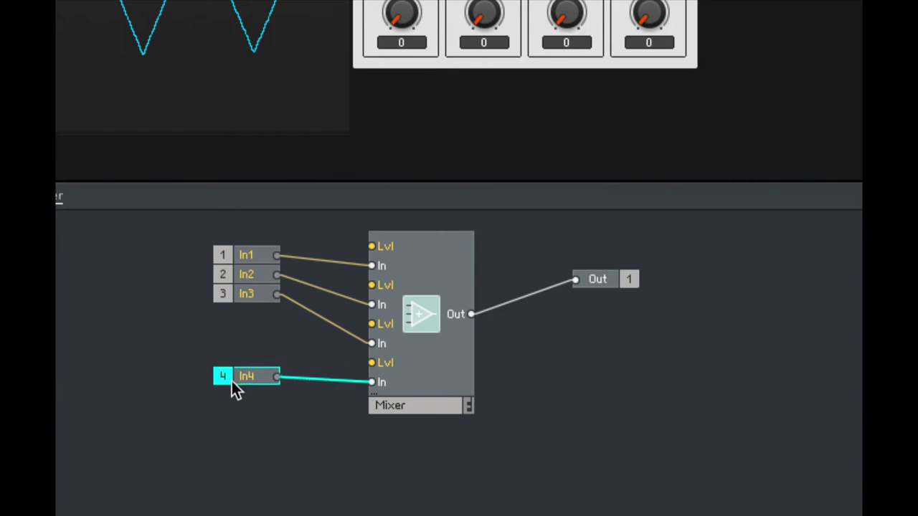
left_click(248, 328)
left_click_drag(251, 299, 249, 340)
left_click(248, 325)
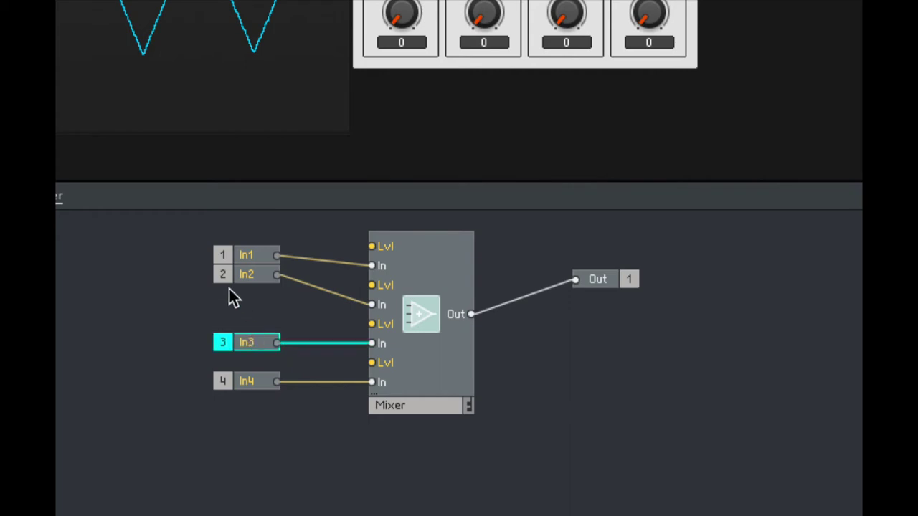
left_click_drag(235, 275, 236, 304)
left_click_drag(607, 279, 543, 314)
left_click_drag(236, 258, 239, 267)
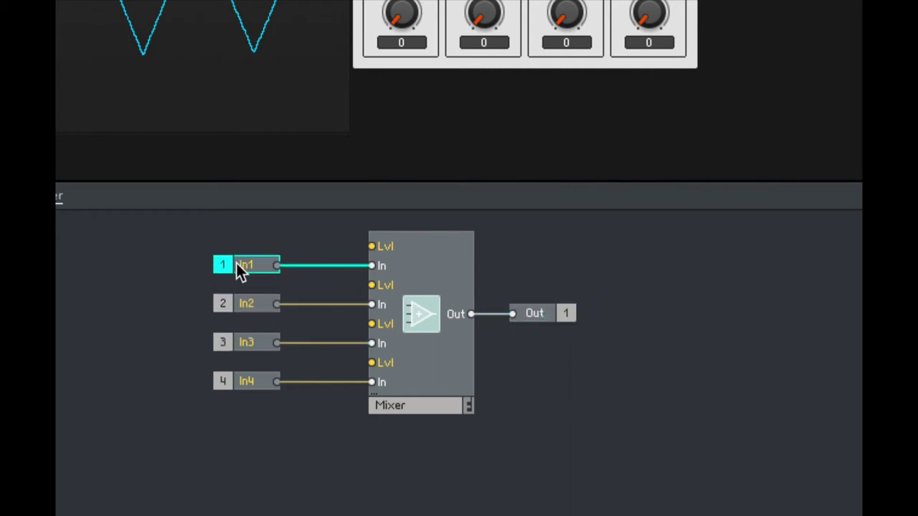
double_click(167, 257)
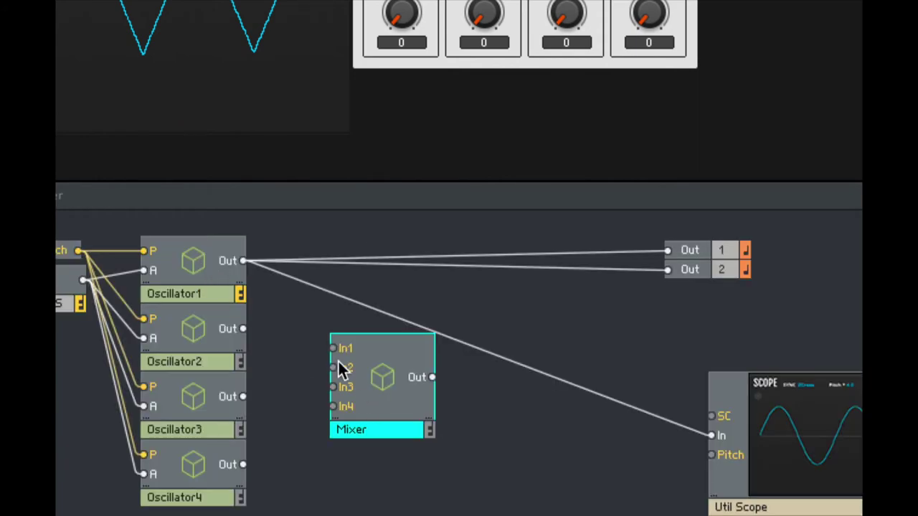
Connect the Oscillator1–4 outputs to Mixer inputs In1–In4
left_click_drag(245, 260, 333, 347)
left_click_drag(245, 329, 334, 367)
left_click_drag(244, 396, 333, 386)
left_click_drag(244, 466, 341, 405)
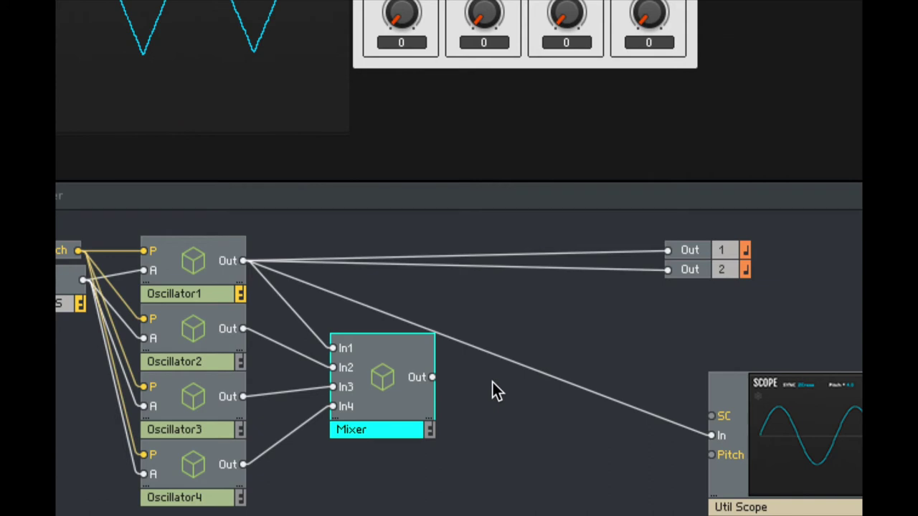
Send the Mixer output to Out 1, Out 2 and the Util Scope input
left_click_drag(430, 379, 667, 250)
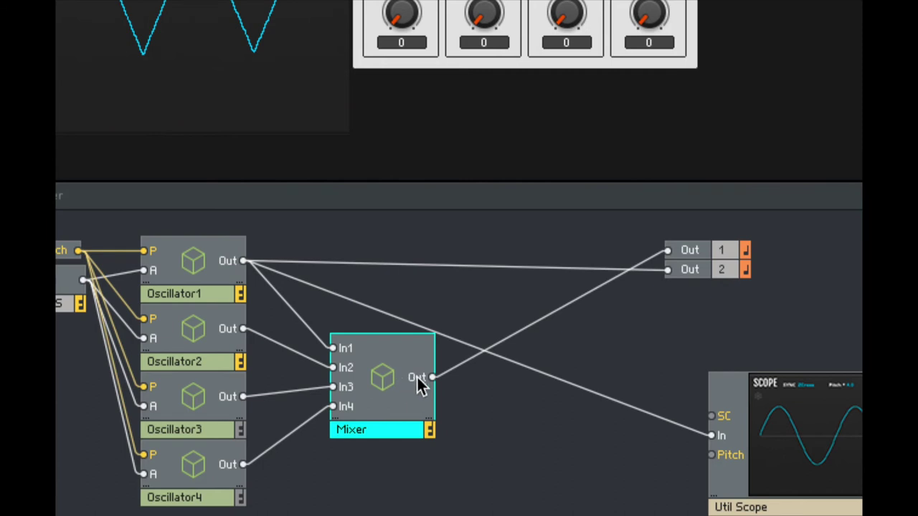
left_click_drag(431, 377, 673, 277)
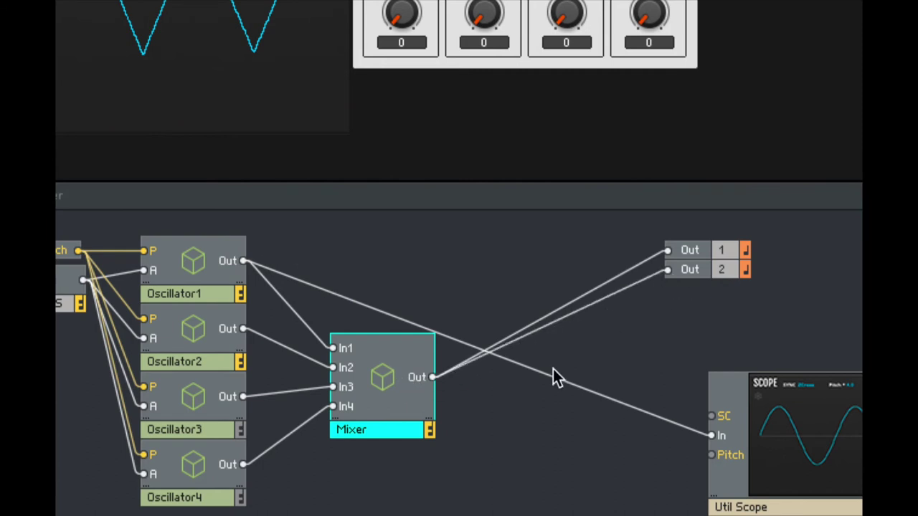
left_click_drag(432, 378, 710, 436)
left_click(531, 487)
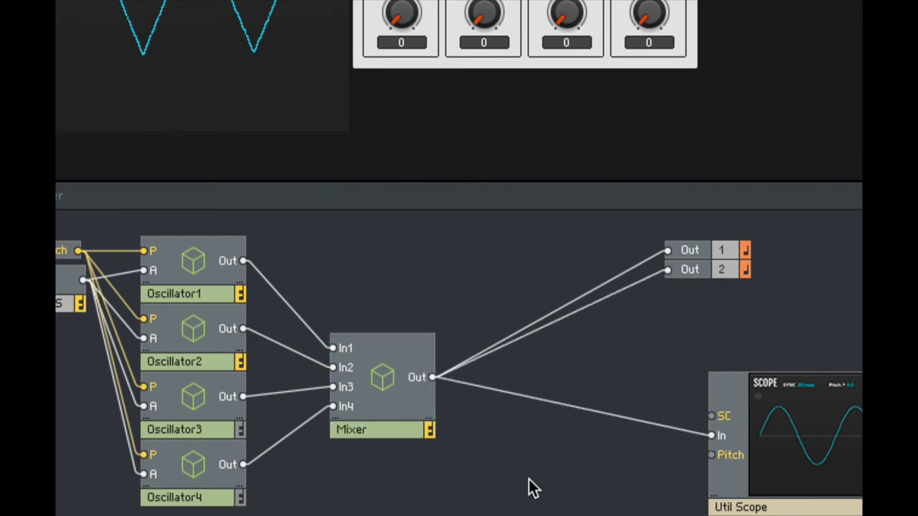
double_click(383, 376)
Create Level controls for each of the Amp/Mixer's four level inputs
right_click(383, 246)
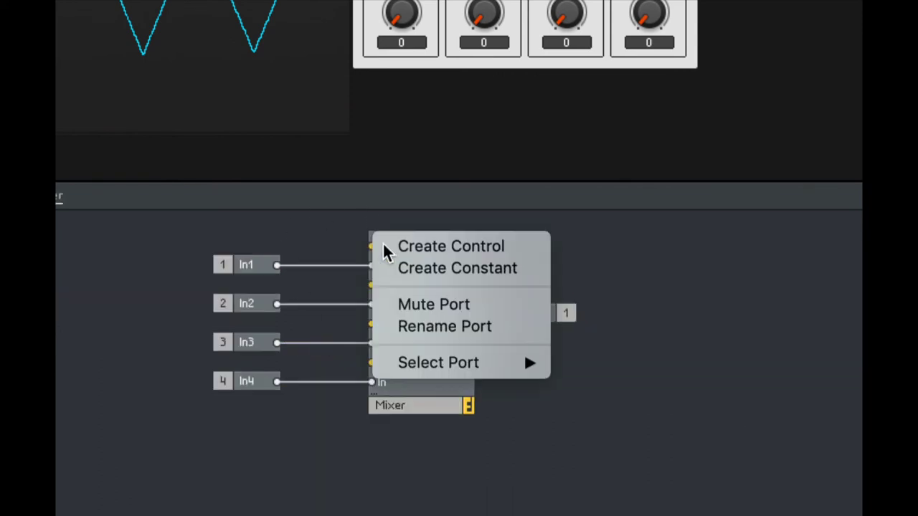
left_click(385, 244)
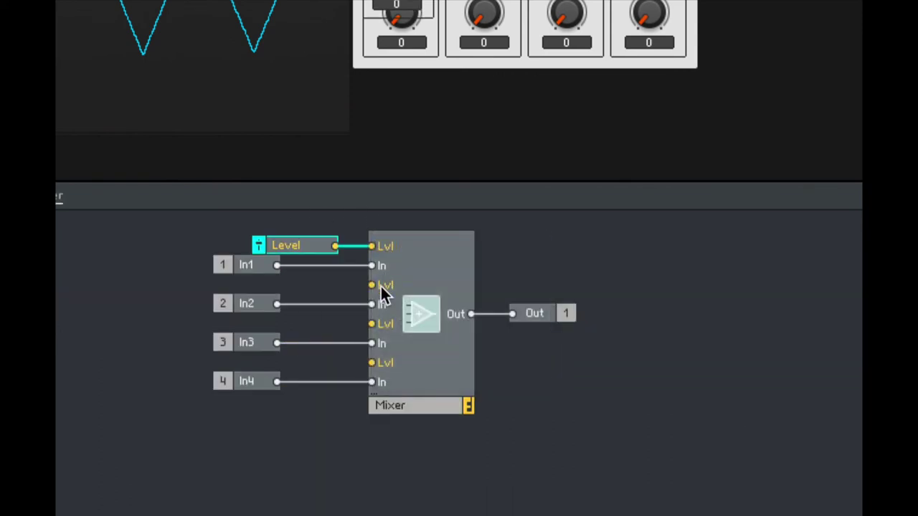
right_click(385, 285)
left_click(392, 287)
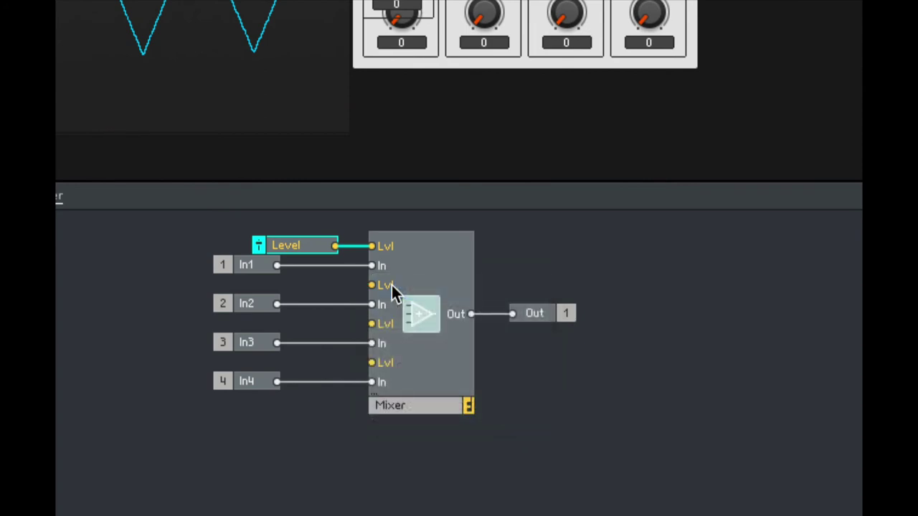
right_click(385, 324)
left_click(390, 322)
right_click(387, 362)
left_click(394, 364)
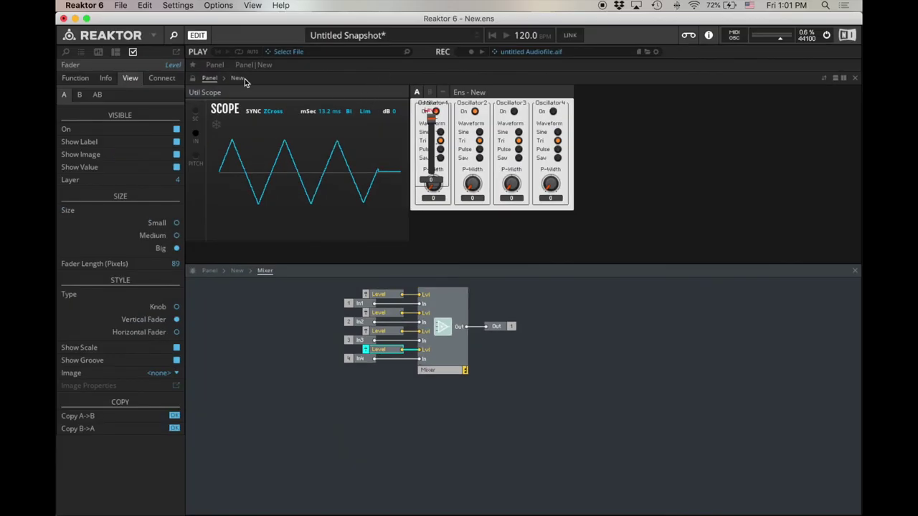
Arrange the four Level faders evenly side by side to the right of Oscillator4
left_click(192, 78)
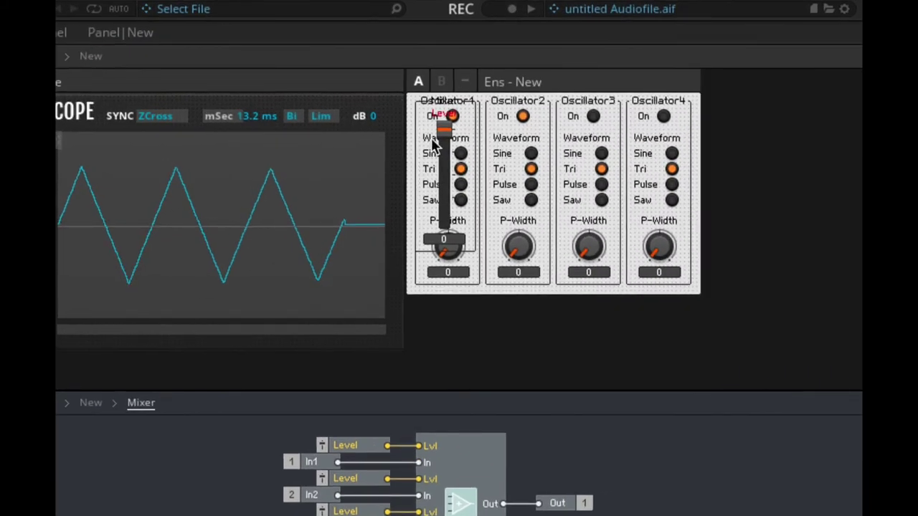
left_click_drag(439, 105, 735, 123)
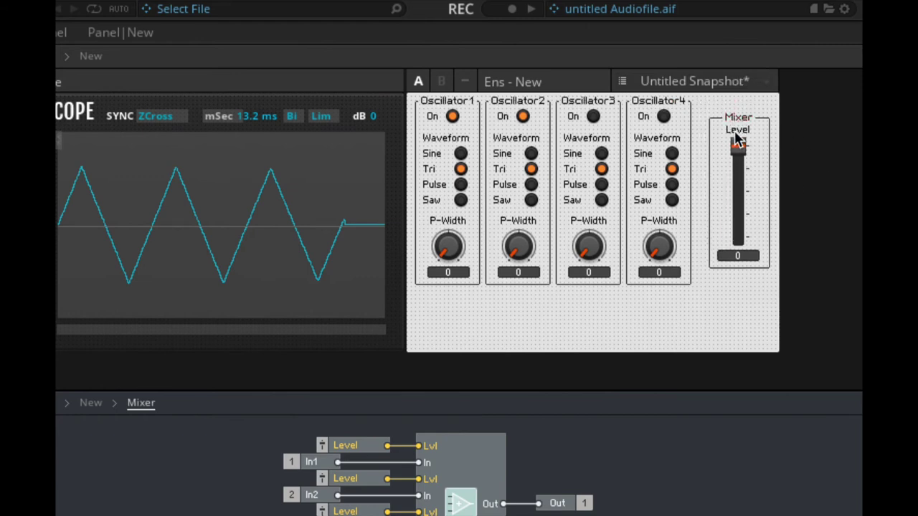
left_click_drag(738, 132, 845, 135)
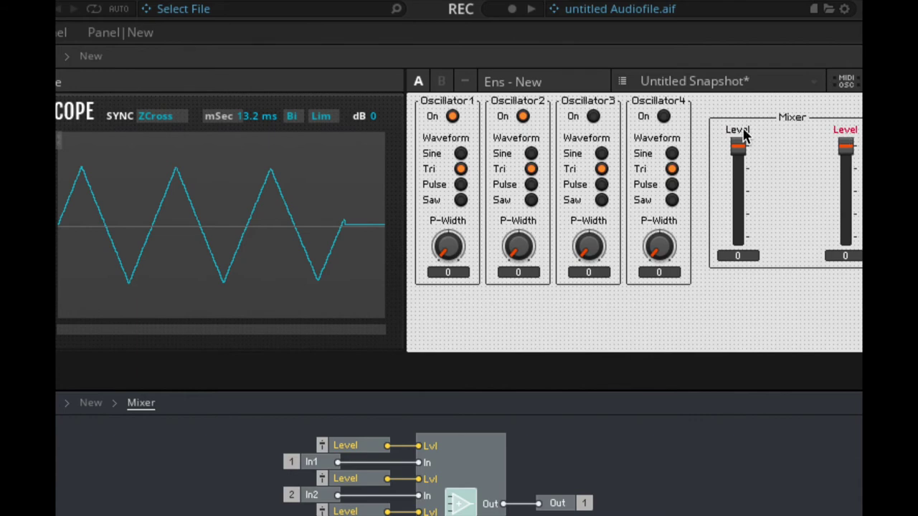
left_click_drag(742, 135, 703, 127)
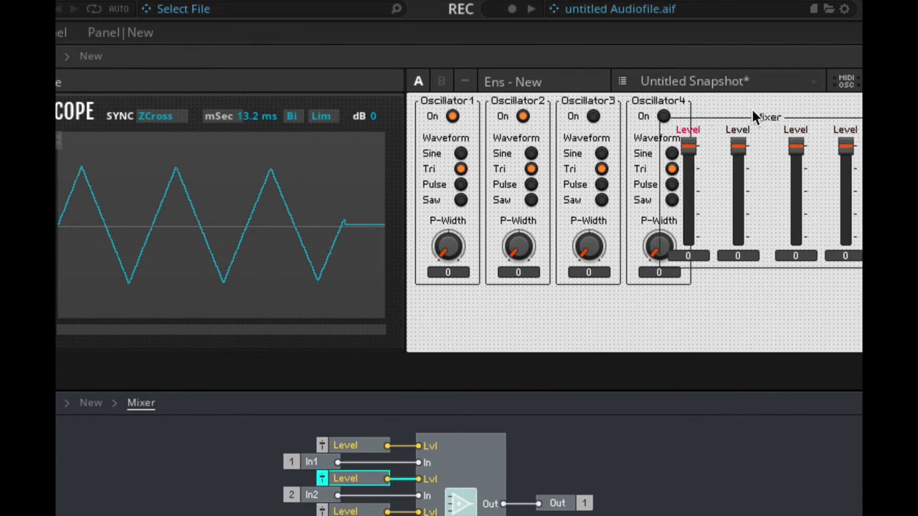
left_click(794, 120)
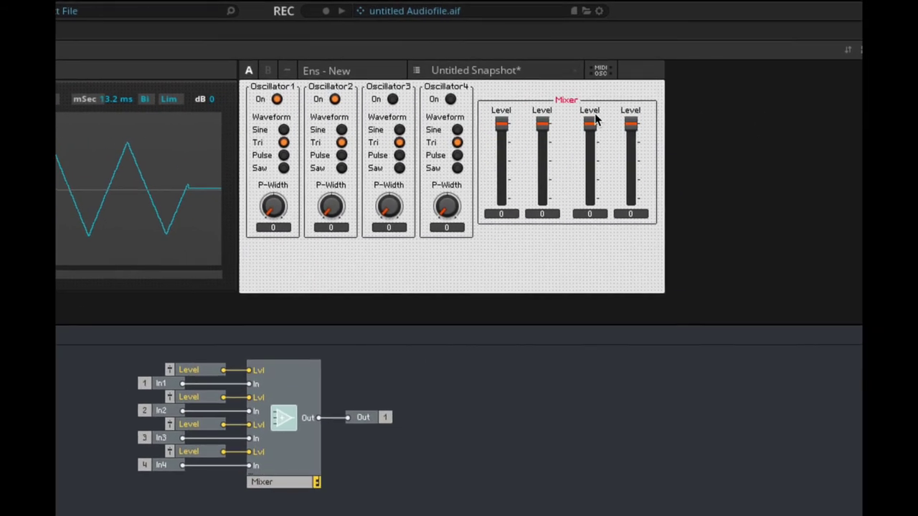
left_click_drag(594, 120, 584, 121)
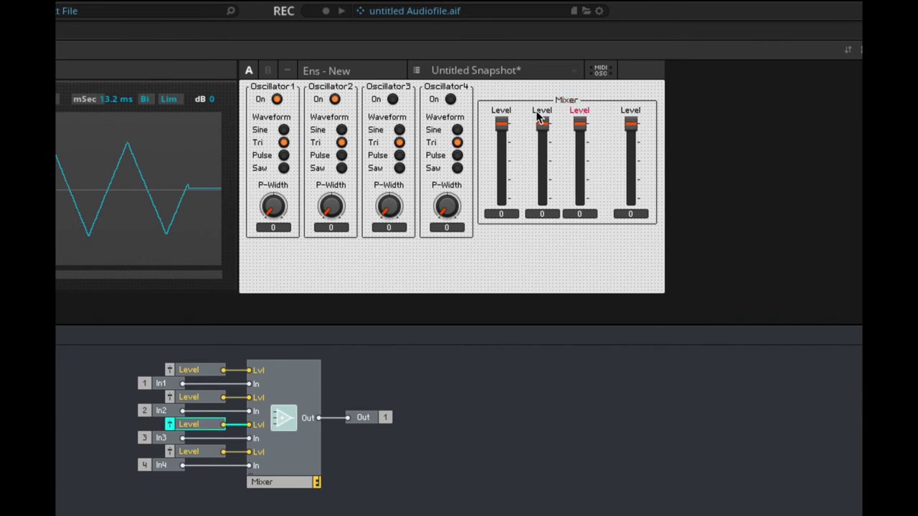
left_click_drag(540, 119, 537, 119)
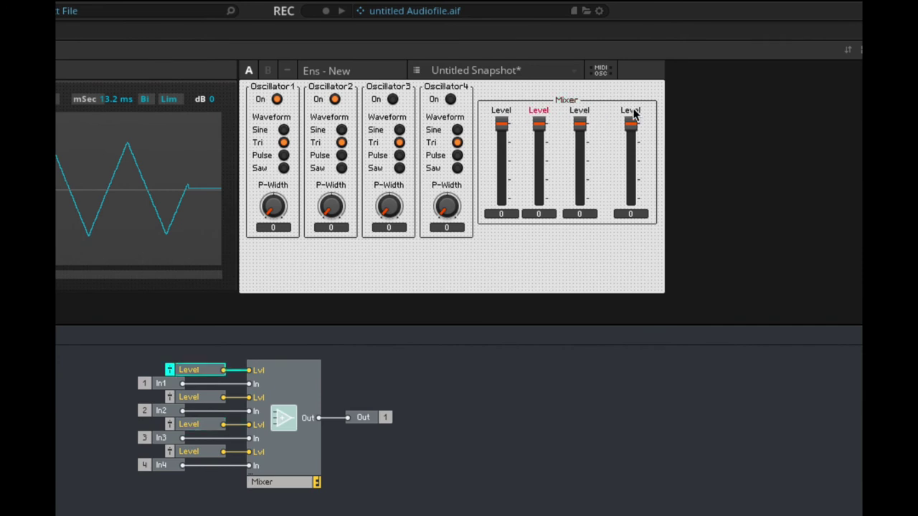
left_click_drag(629, 119, 577, 120)
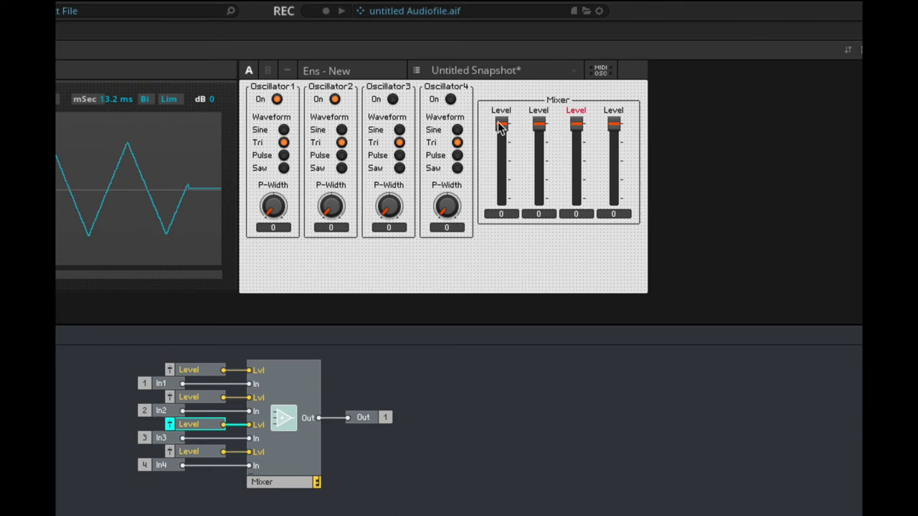
Rename the four Level modules Level1, Level2, Level3 and Level4
left_click(205, 373)
left_click(206, 373)
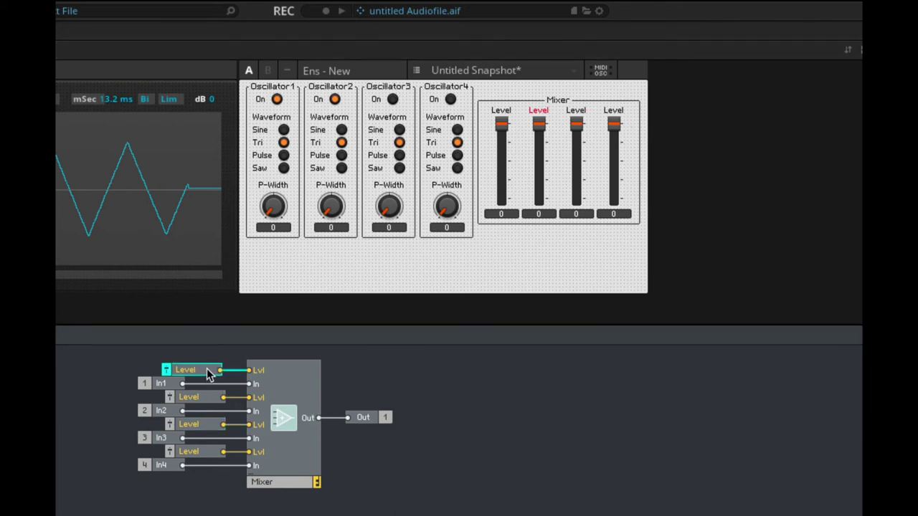
type("1")
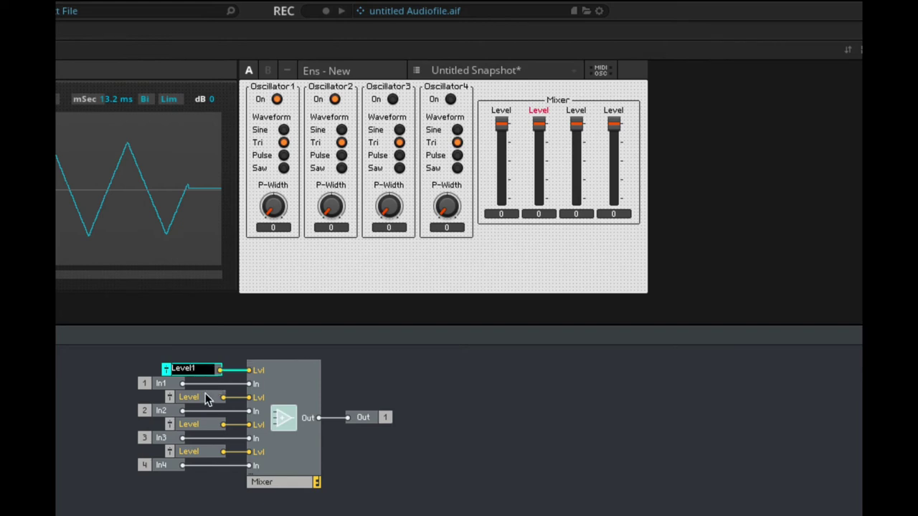
left_click(205, 396)
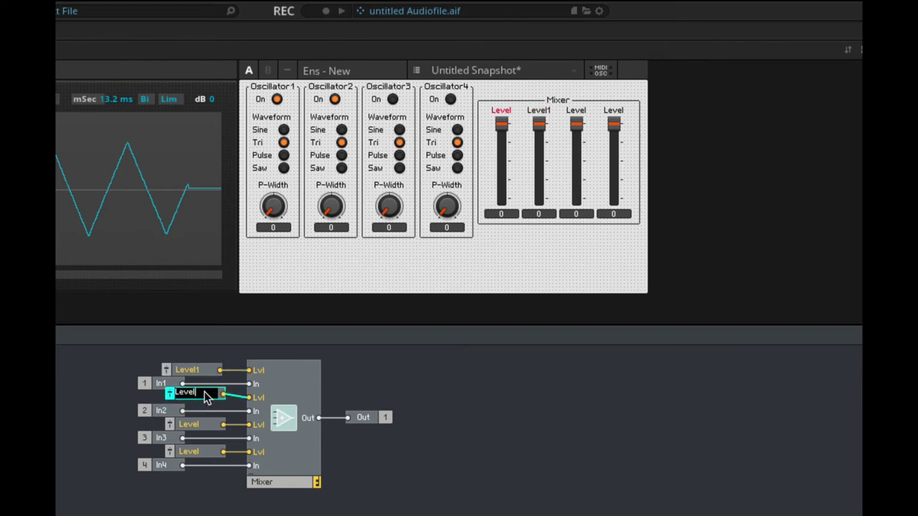
type("2")
left_click(206, 423)
left_click(207, 425)
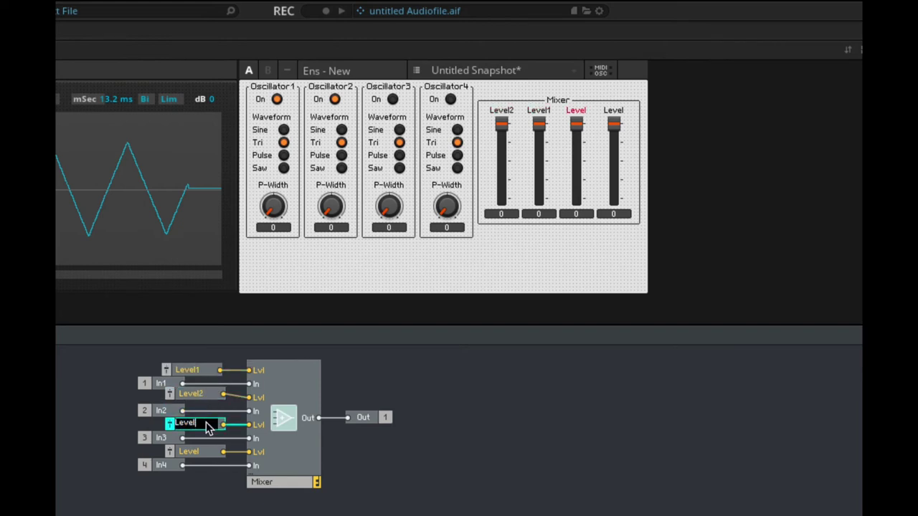
type("3")
left_click(203, 451)
left_click(203, 452)
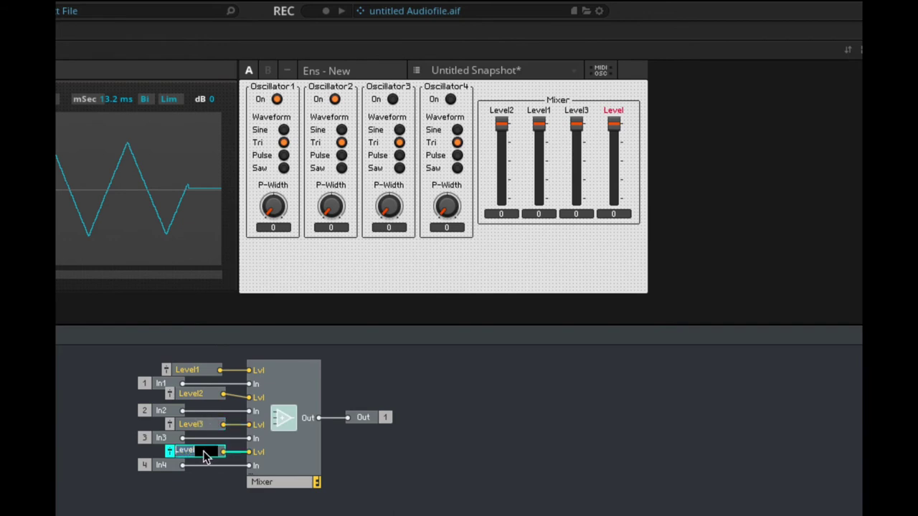
type("4")
key("Return")
Reorder the panel faders so Level1 sits leftmost, followed by Level2
left_click(208, 396)
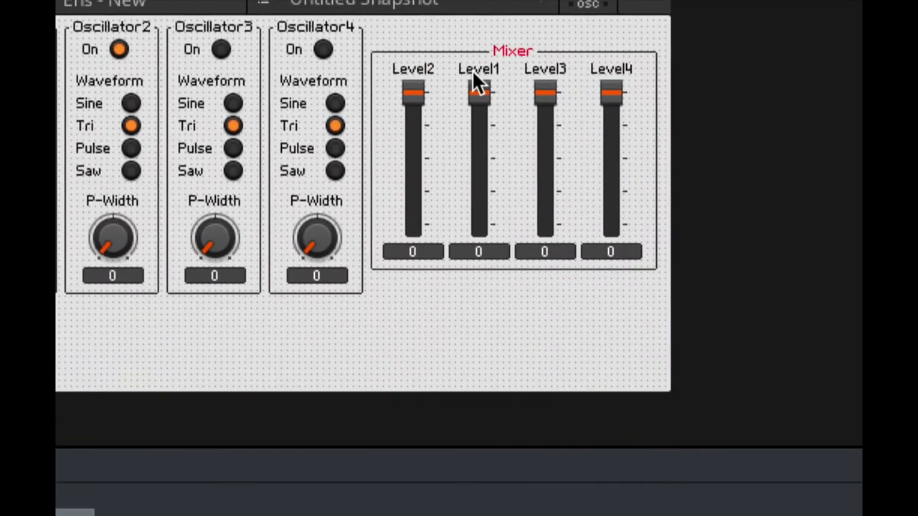
left_click_drag(477, 84, 467, 189)
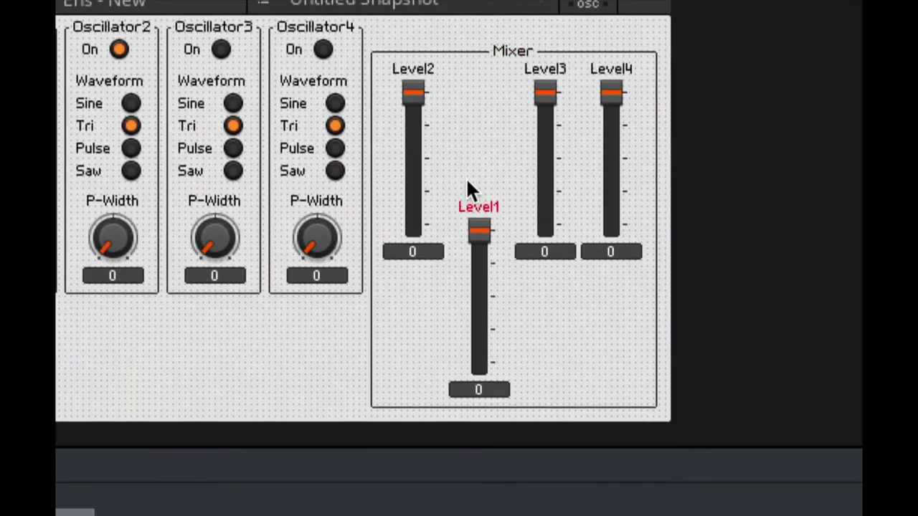
left_click_drag(452, 74, 485, 83)
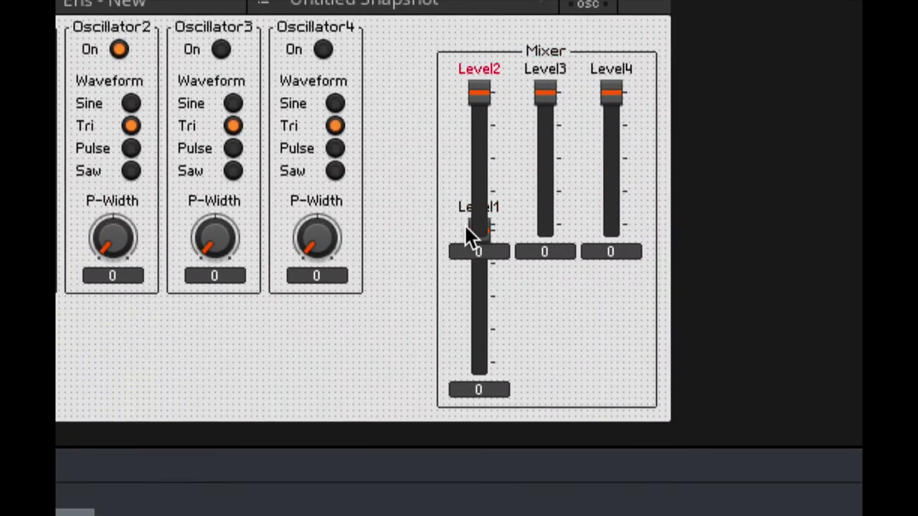
left_click_drag(466, 228, 395, 69)
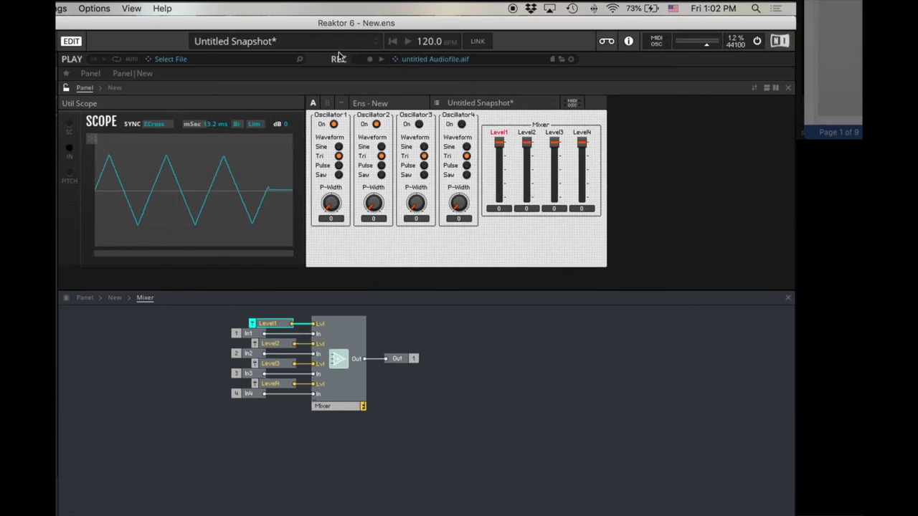
Leave panel edit and lower the faders: Level2 to -12.5, Level1 to -13.5, Level3 to -14.5
left_click(66, 88)
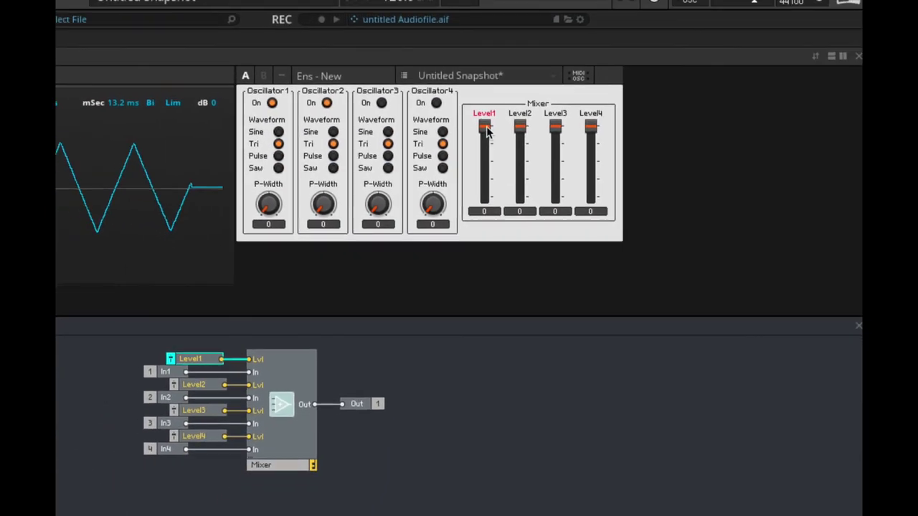
left_click_drag(520, 127, 520, 141)
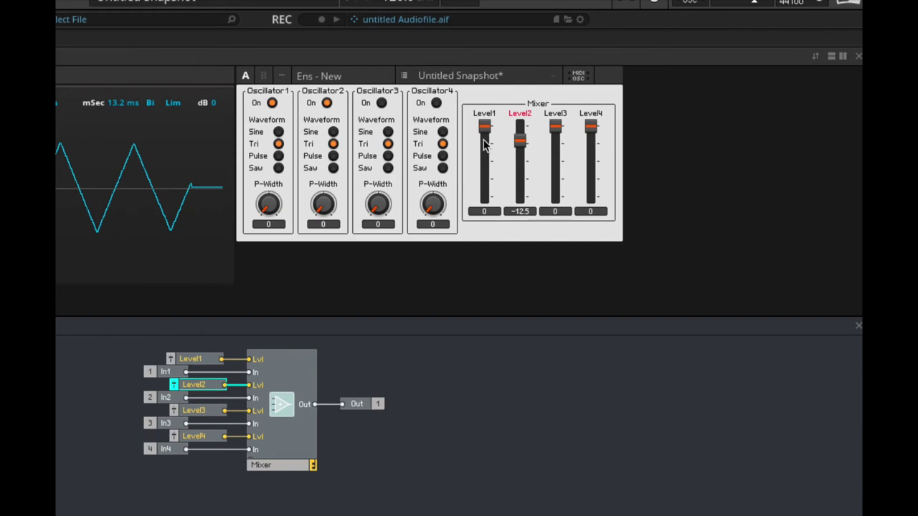
left_click(484, 143)
left_click_drag(557, 128, 593, 150)
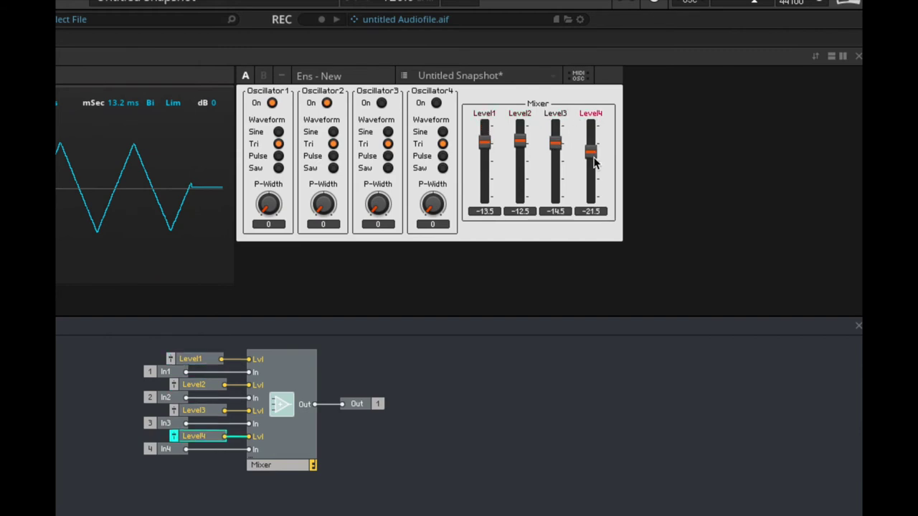
left_click(308, 113)
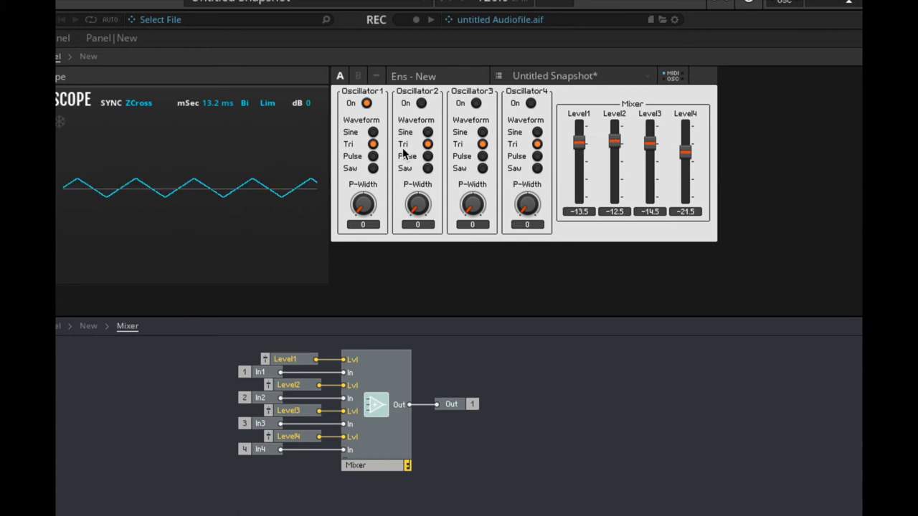
mouse_move(579, 143)
left_mouse_down()
mouse_move(576, 119)
mouse_move(576, 159)
mouse_move(578, 119)
mouse_move(580, 127)
left_mouse_up()
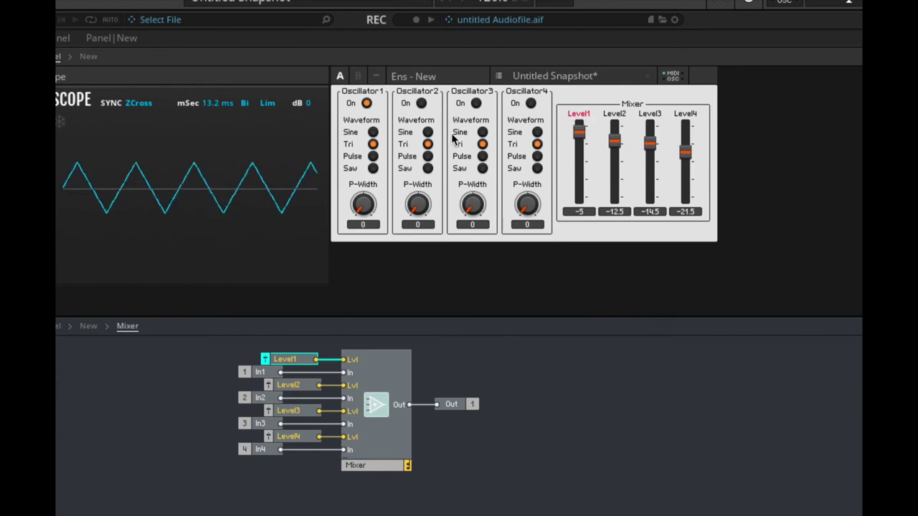
Turn Oscillator2 on with a saw waveform and rebalance the Level2 fader
left_click(421, 103)
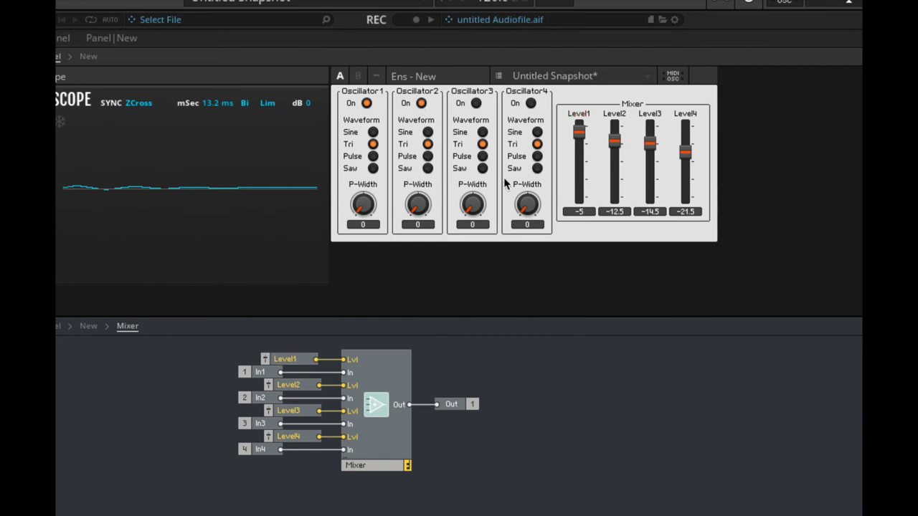
left_click(428, 168)
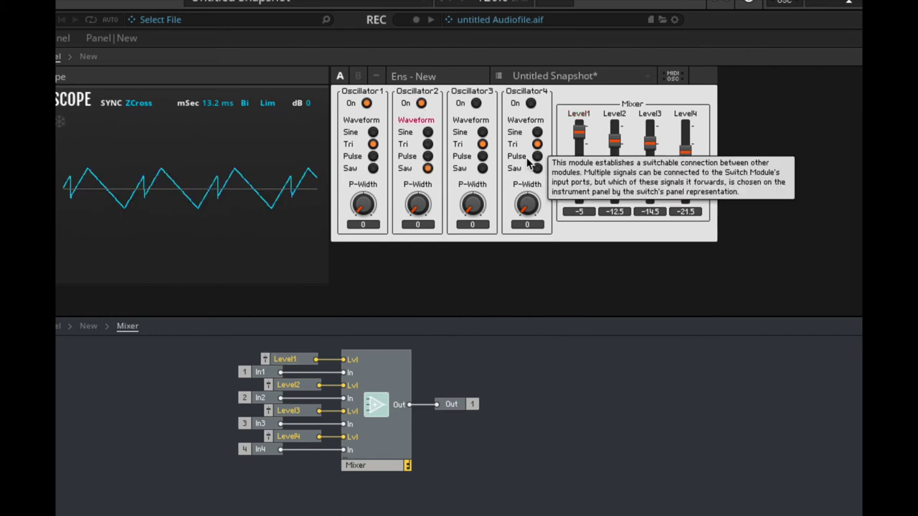
left_click_drag(614, 142, 614, 212)
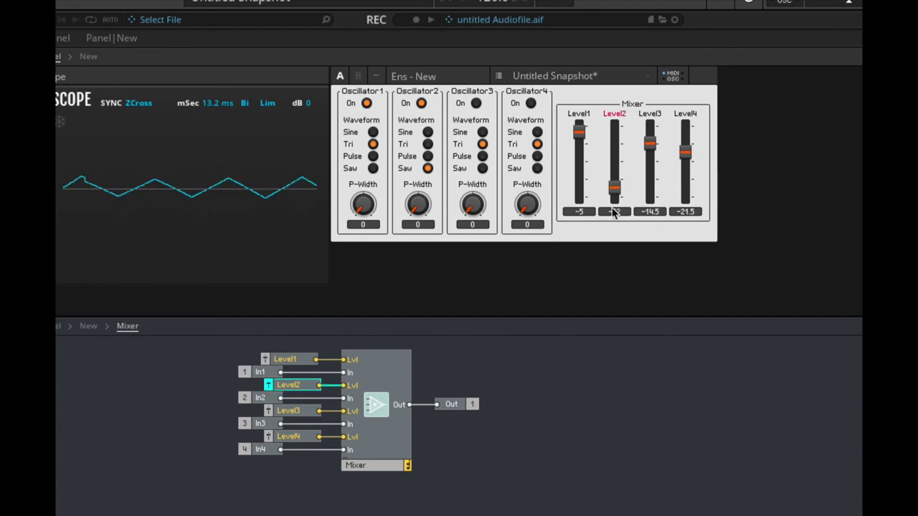
left_click_drag(614, 211, 580, 143)
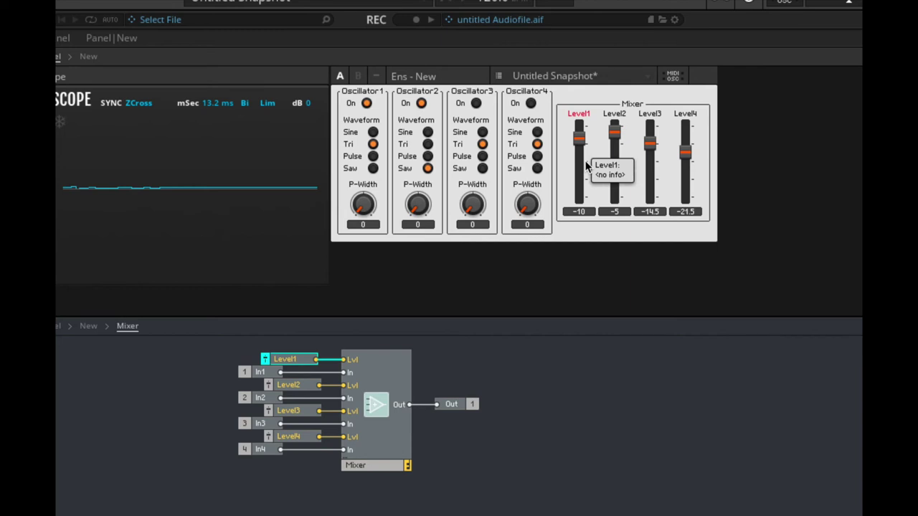
Turn Oscillator3 on with a sine waveform and rebalance the Level1, Level2 and Level3 faders
left_click(475, 103)
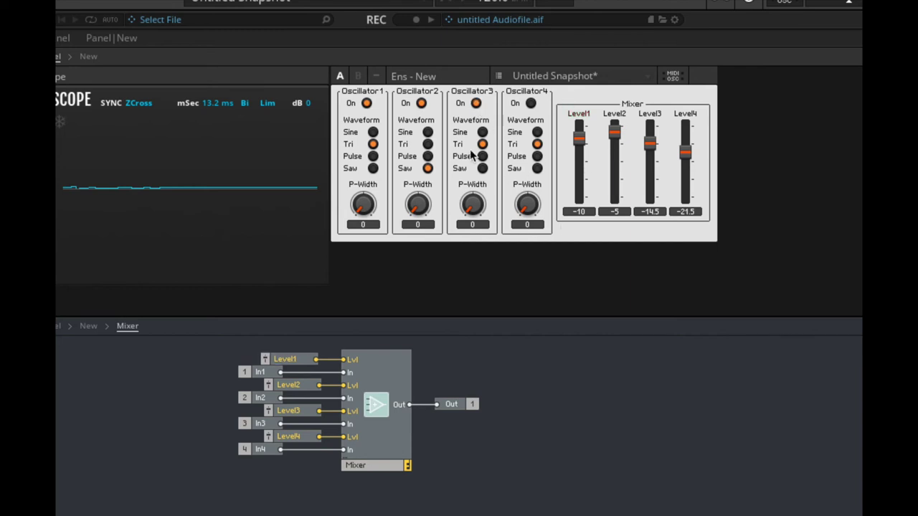
left_click(482, 133)
left_click_drag(615, 133, 578, 180)
left_click_drag(654, 141, 653, 133)
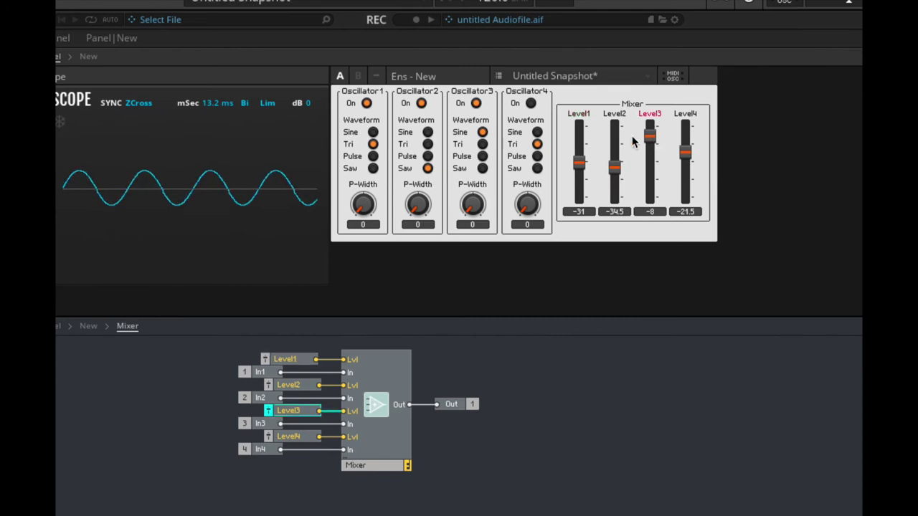
left_click_drag(580, 164, 581, 132)
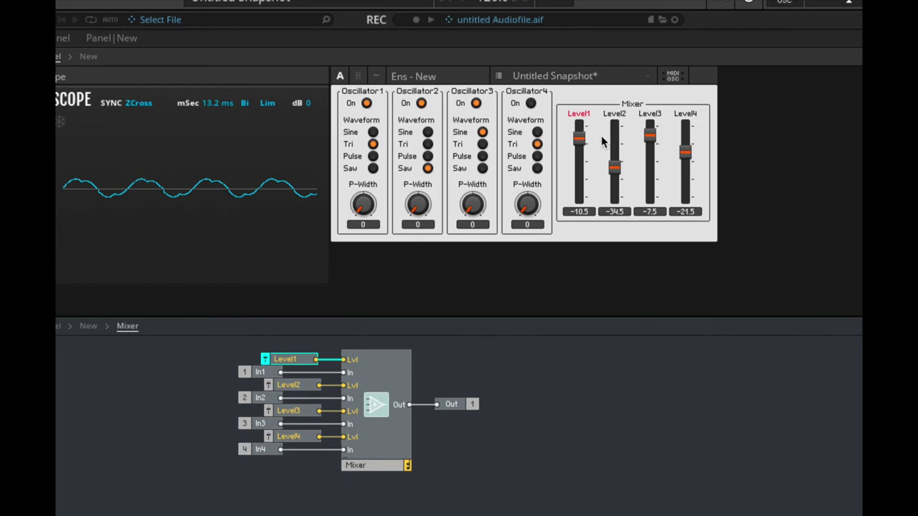
left_click_drag(615, 168, 621, 130)
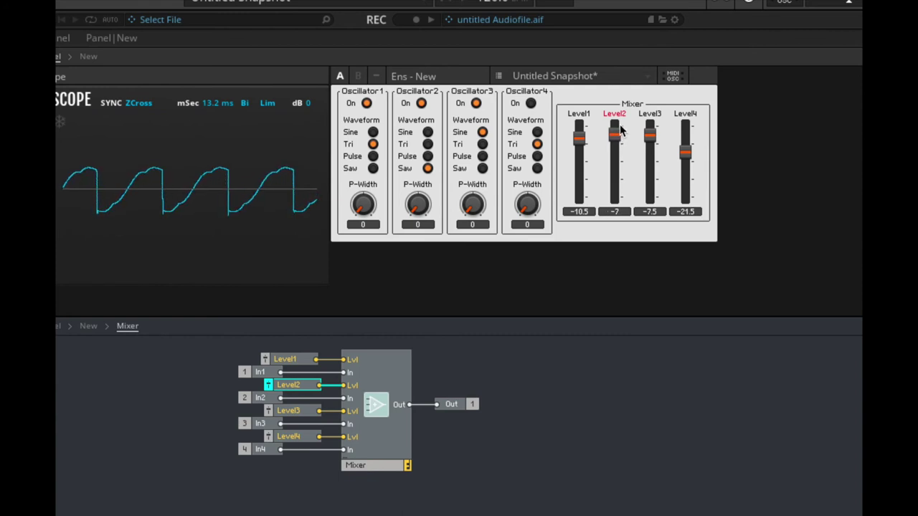
Try Oscillator4 as a pulse at Level4 -7.5, settle Level2 at -9, then switch Oscillator4 off
left_click(531, 104)
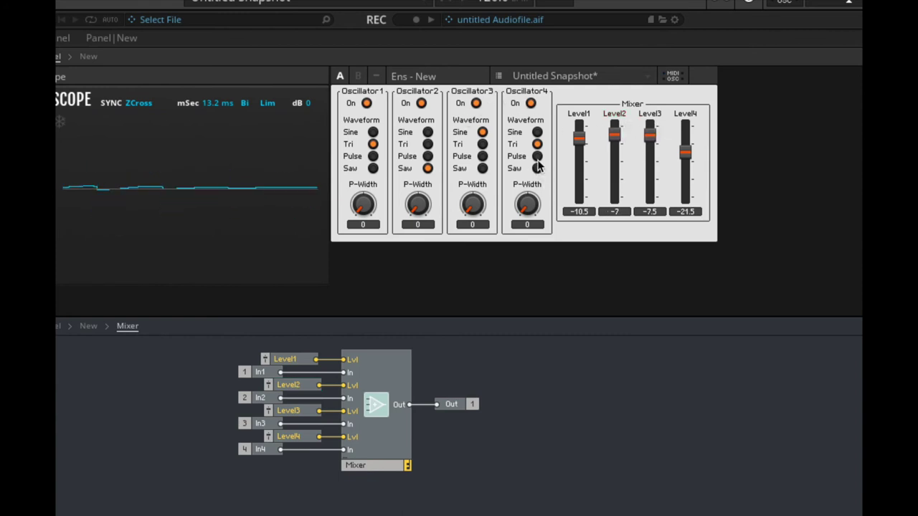
left_click(537, 157)
left_click_drag(685, 159, 625, 178)
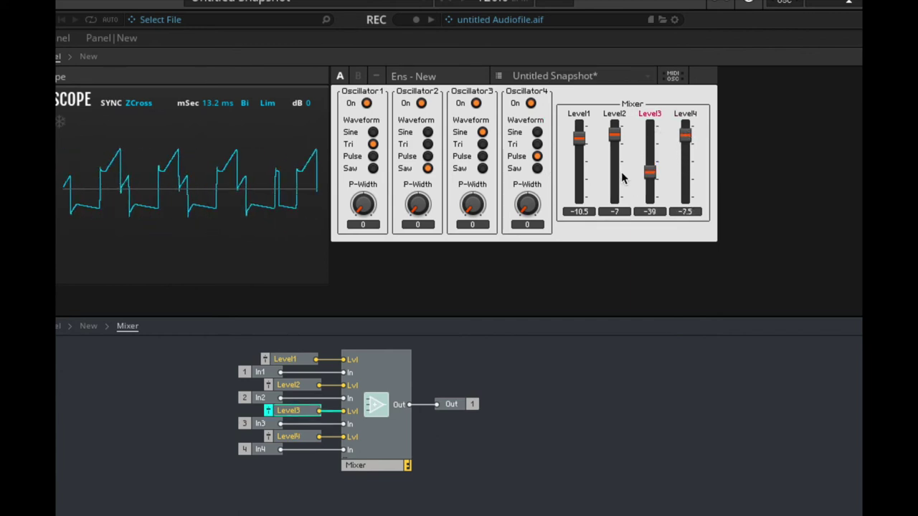
left_click_drag(614, 135, 579, 174)
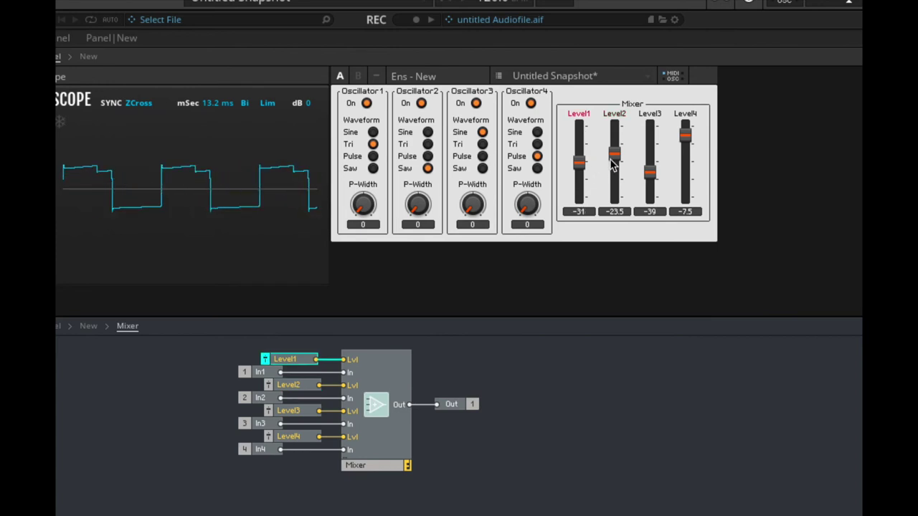
left_click_drag(615, 153, 618, 131)
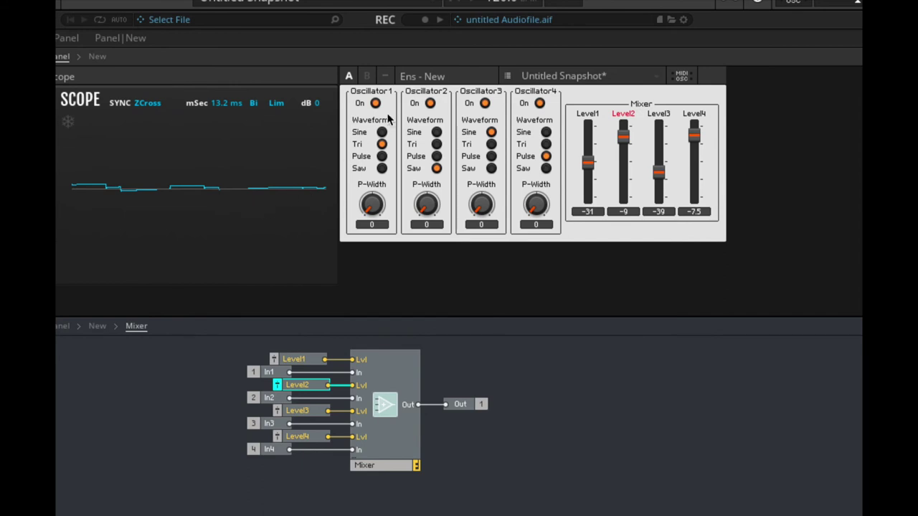
left_click(540, 104)
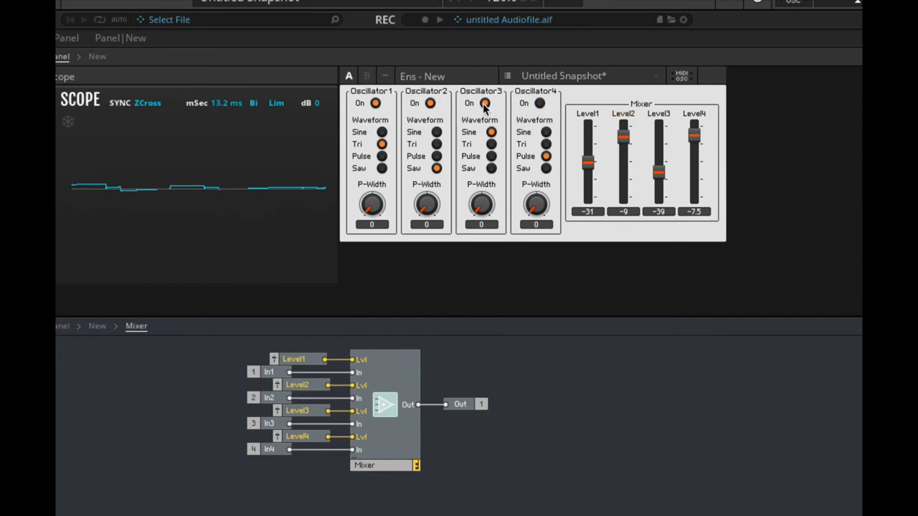
Switch Oscillators 2 and 3 off and set Oscillator1 to pulse with Level1 raised to -4.5
left_click(485, 104)
left_click(429, 104)
left_click(382, 156)
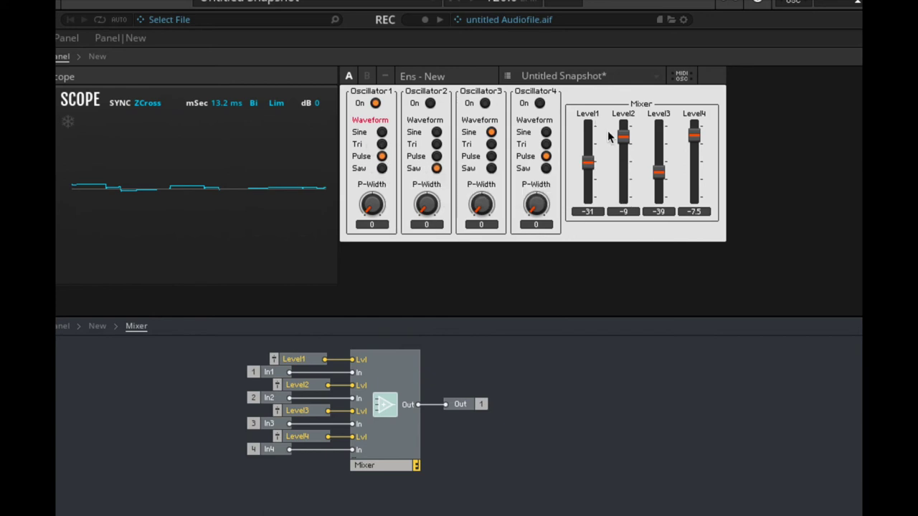
left_click_drag(588, 164, 587, 132)
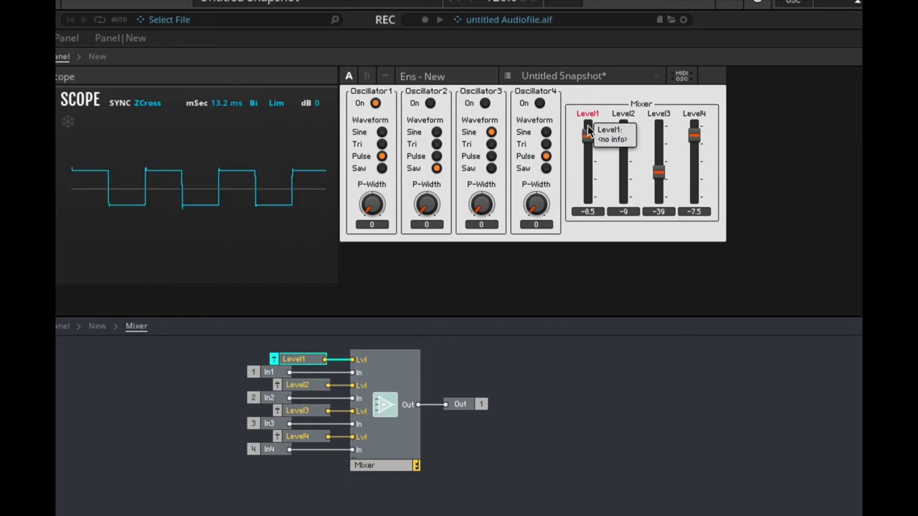
left_click_drag(588, 141, 590, 135)
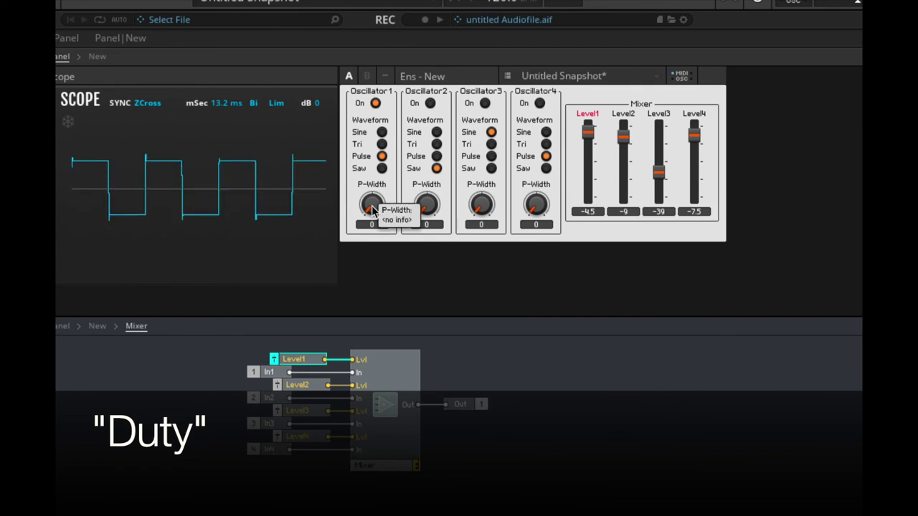
Change Oscillator1 to saw with Level1 -12 and P-Width 0.52, then return to the New structure
left_click_drag(372, 197, 364, 215)
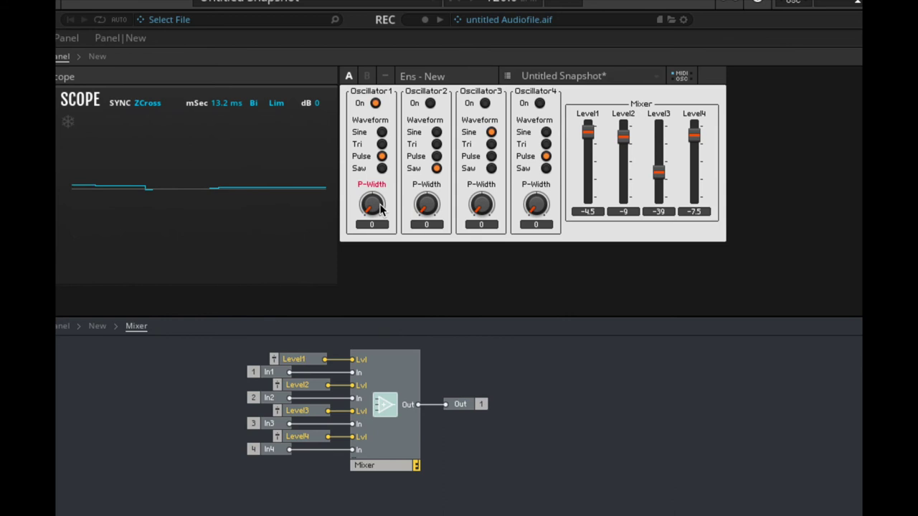
left_click(382, 167)
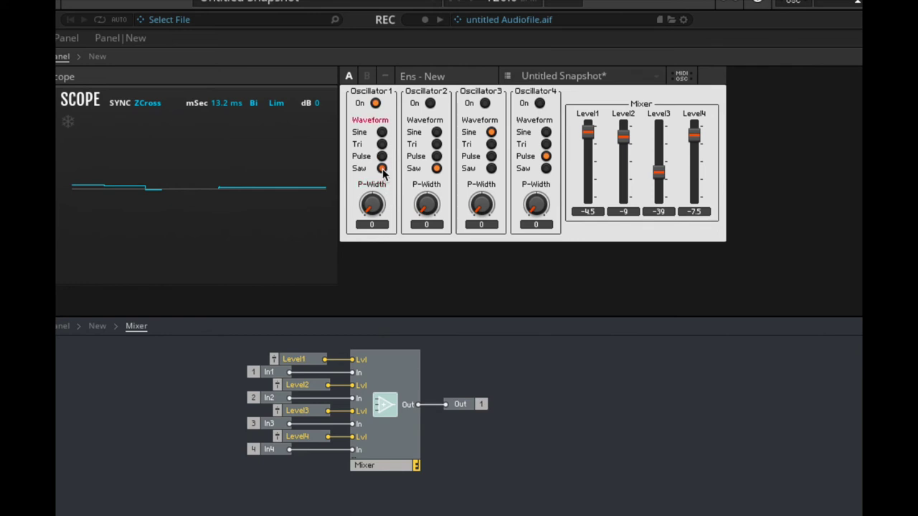
left_click_drag(588, 144, 588, 153)
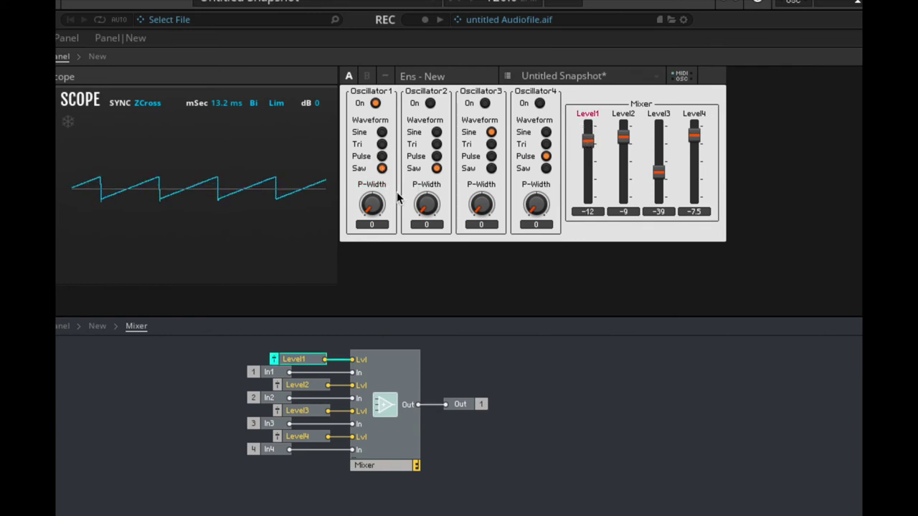
left_click_drag(371, 204, 362, 185)
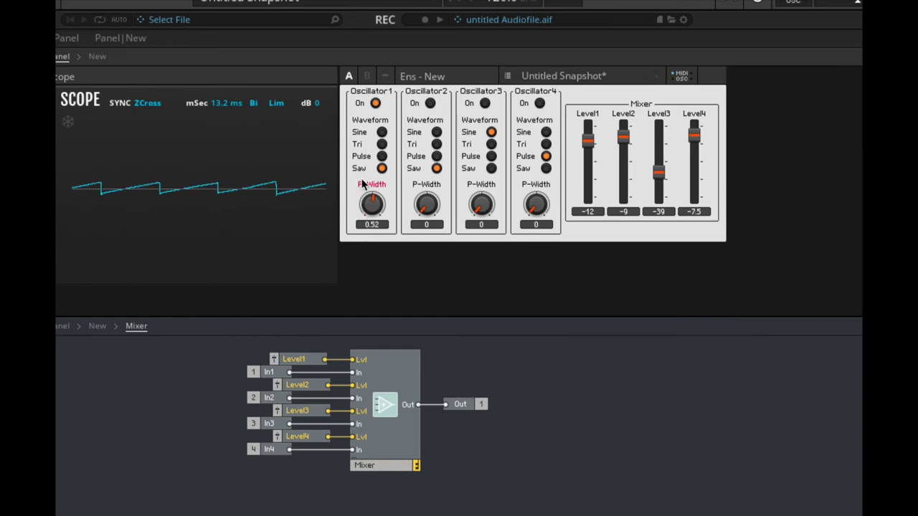
double_click(512, 373)
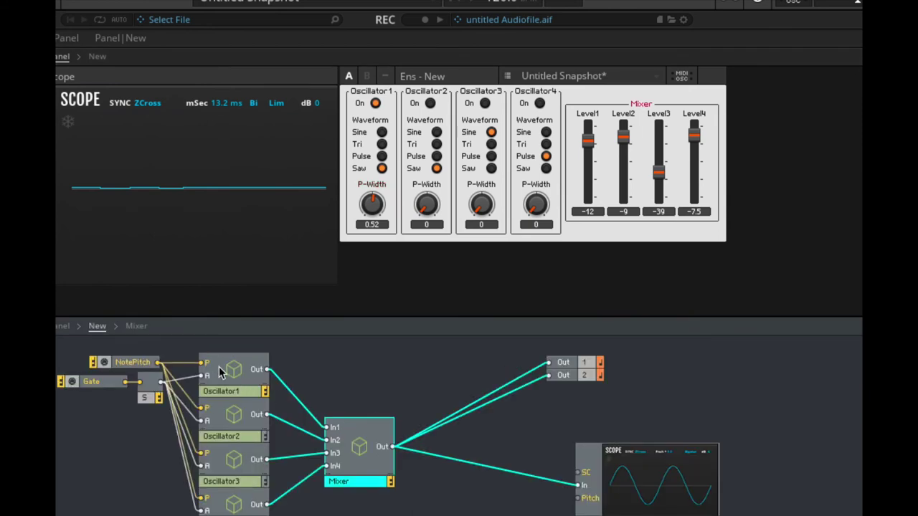
Inspect Oscillator1's internal structure and the P-Width input feeding its Pulse module
double_click(242, 369)
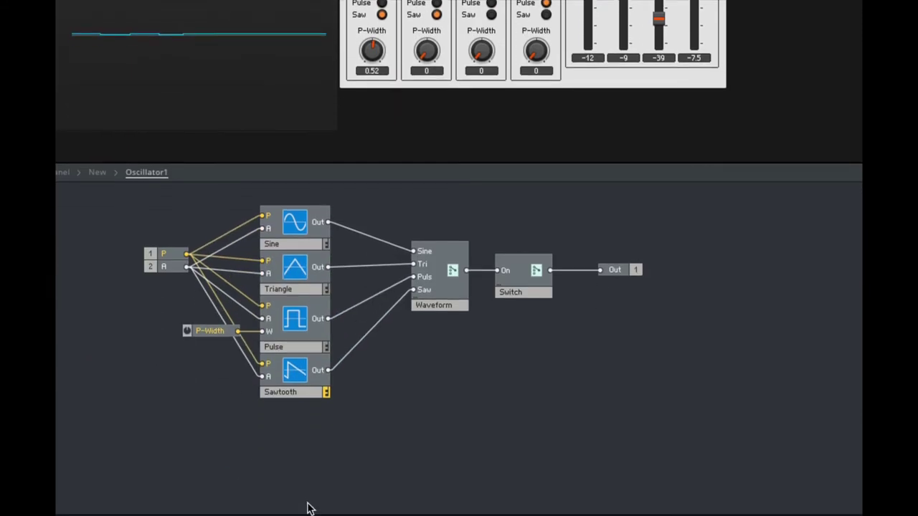
left_click_drag(201, 331, 213, 334)
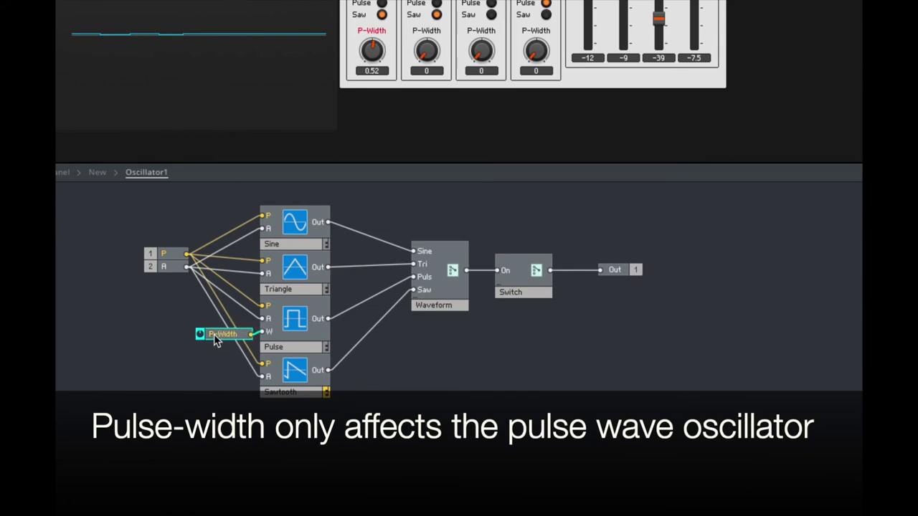
left_click(297, 332)
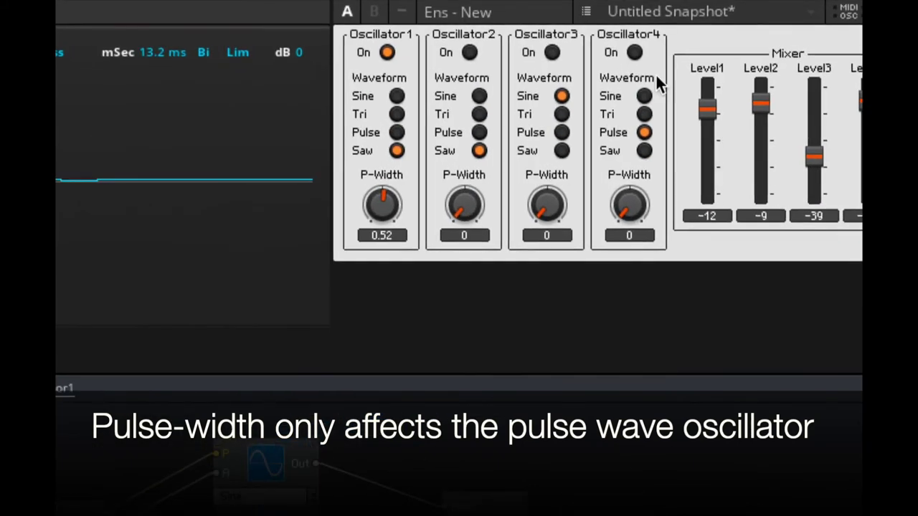
Set Oscillator1 to a sine wave with P-Width 0.53 and return to the New structure
left_click(395, 96)
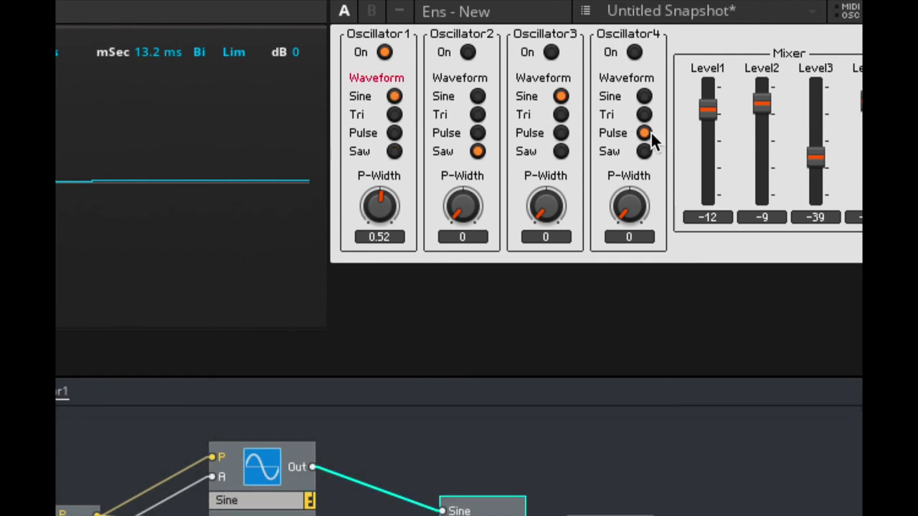
left_click_drag(383, 210, 373, 245)
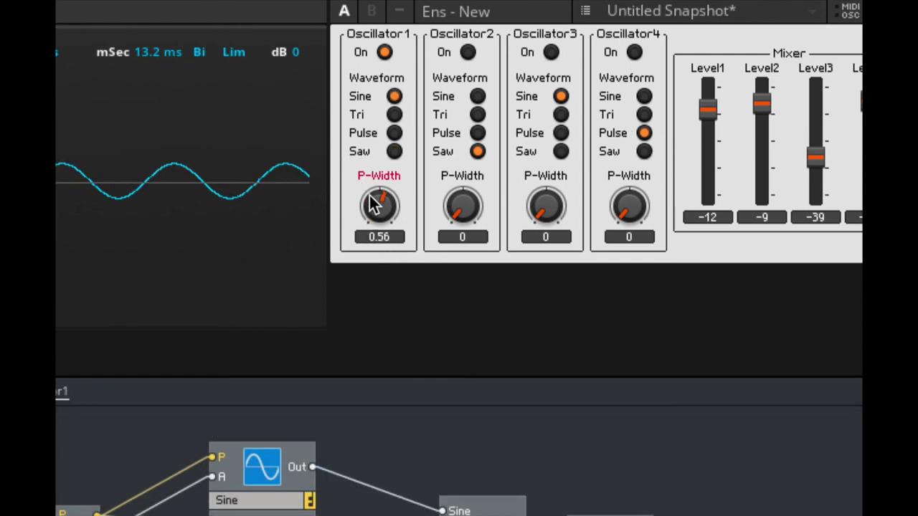
left_click_drag(373, 205, 475, 348)
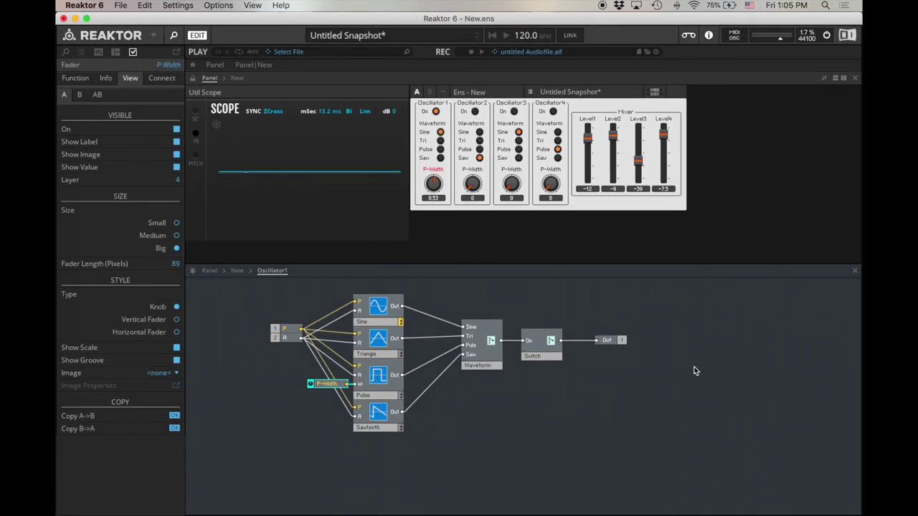
double_click(628, 314)
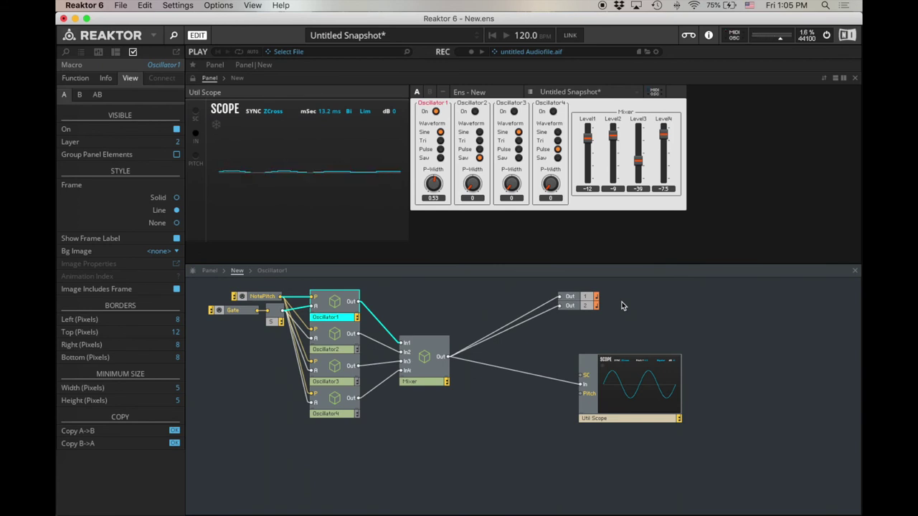
right_click(482, 302)
Add an Audio Voice Combiner and route the Mixer output through it to Out 1 and Out 2
mouse_move(484, 302)
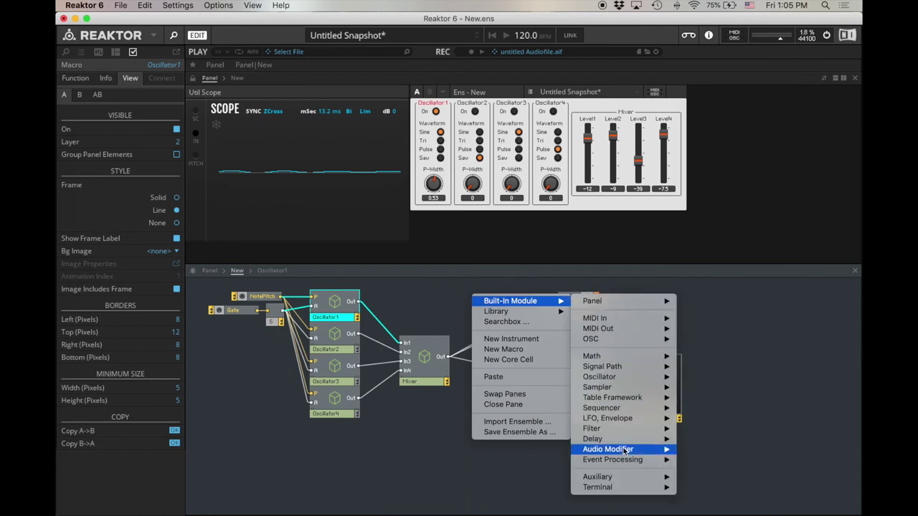
mouse_move(624, 477)
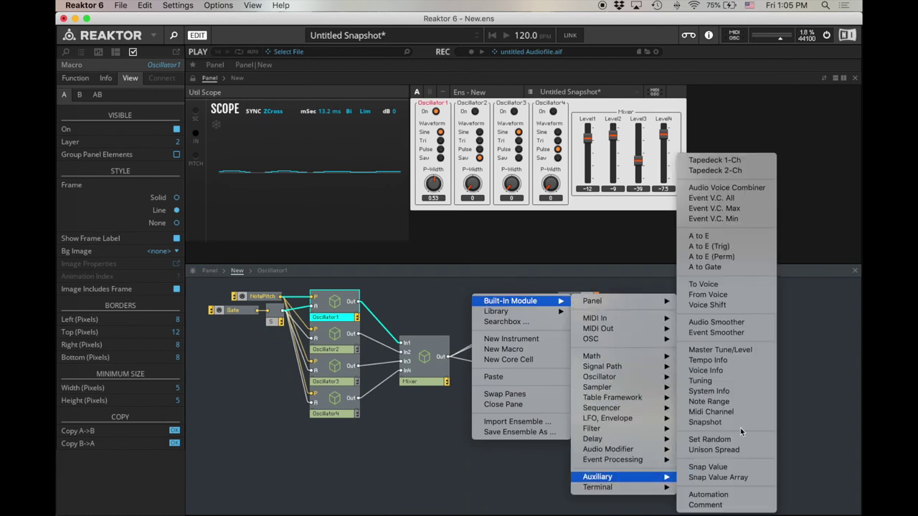
left_click(746, 192)
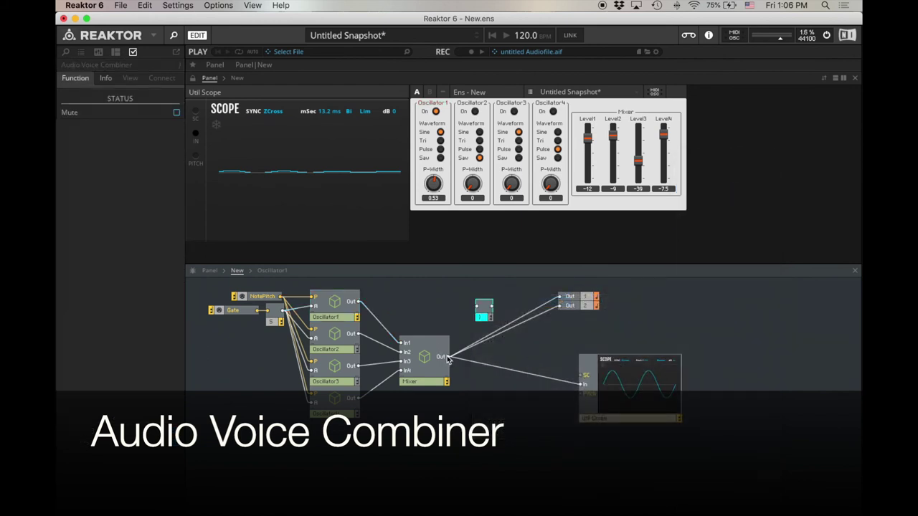
left_click_drag(447, 357, 475, 307)
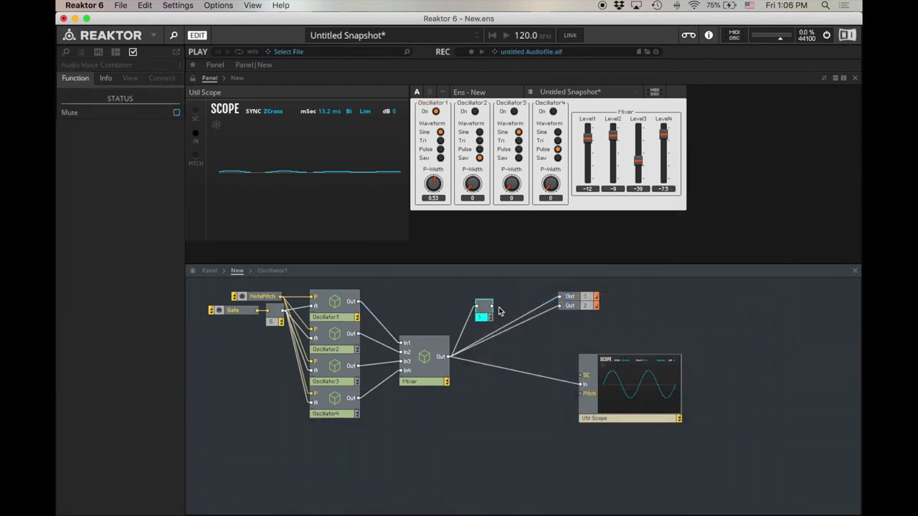
left_click_drag(492, 307, 560, 296)
left_click_drag(492, 307, 471, 369)
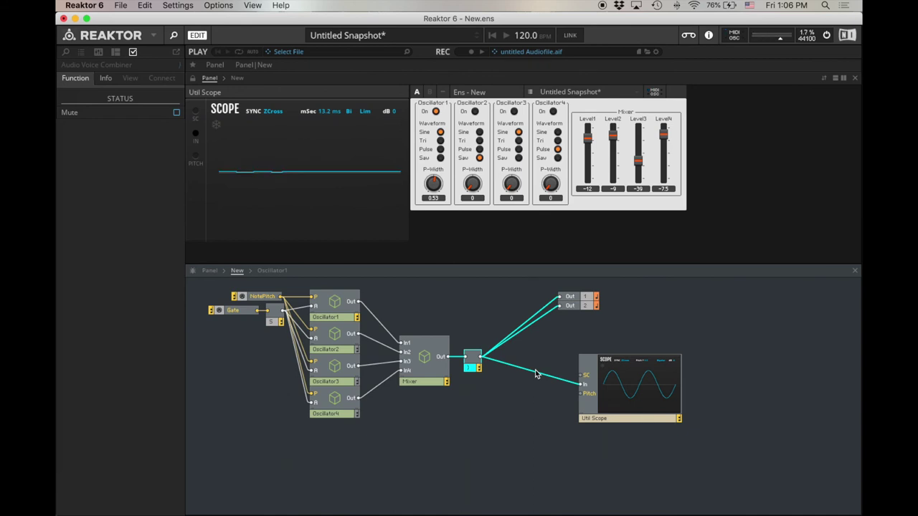
Set Voices to 4 in the ensemble's Function properties
left_click(460, 312)
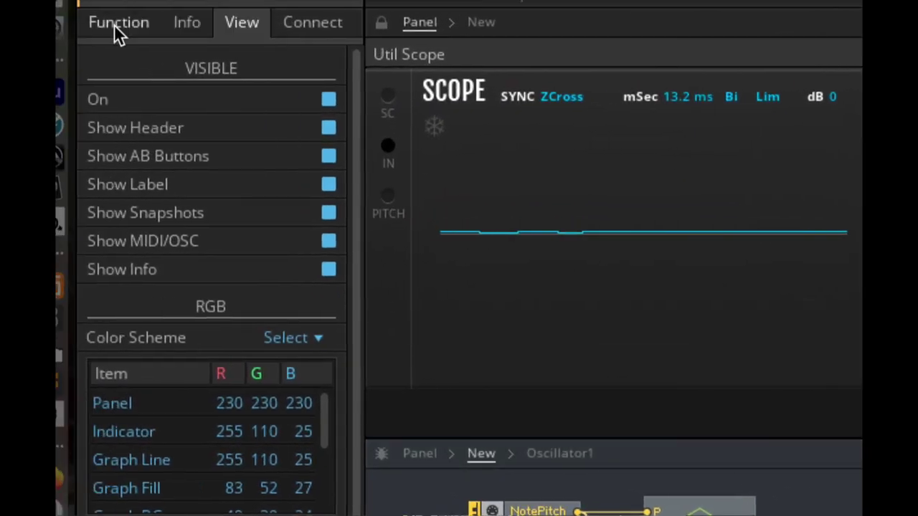
left_click(114, 24)
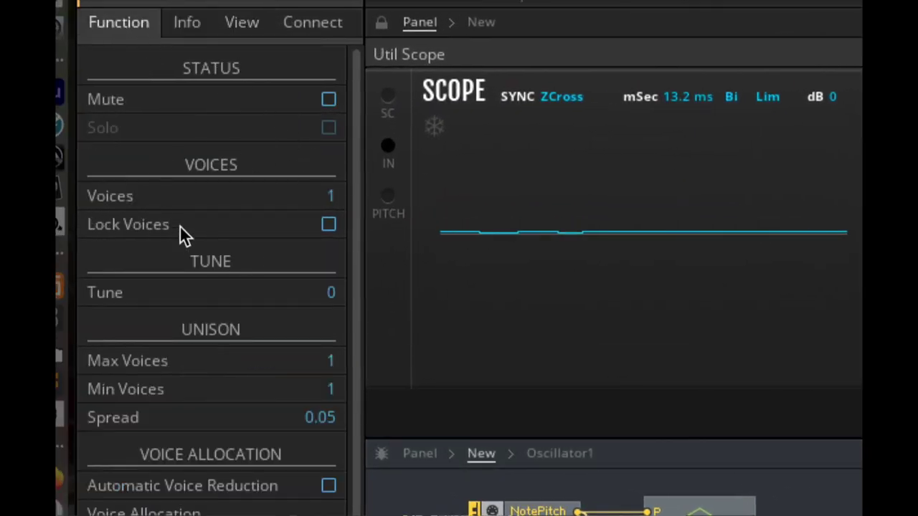
left_click(330, 196)
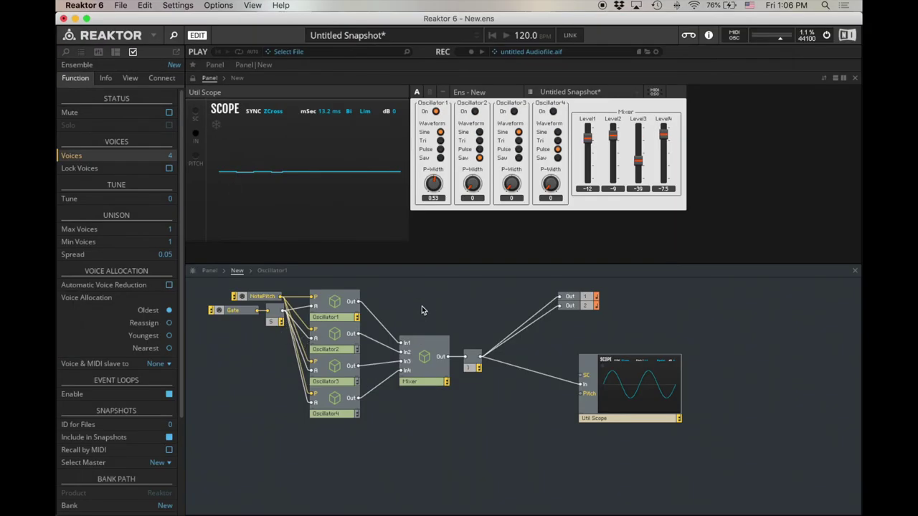
left_click(409, 307)
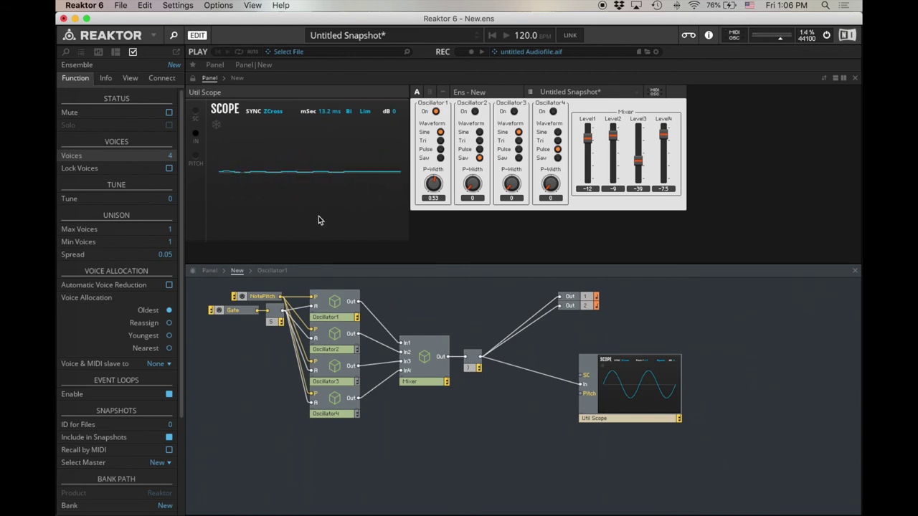
Switch Oscillator2 to a triangle wave at Level2 -25.5 and turn it back on
left_click(479, 141)
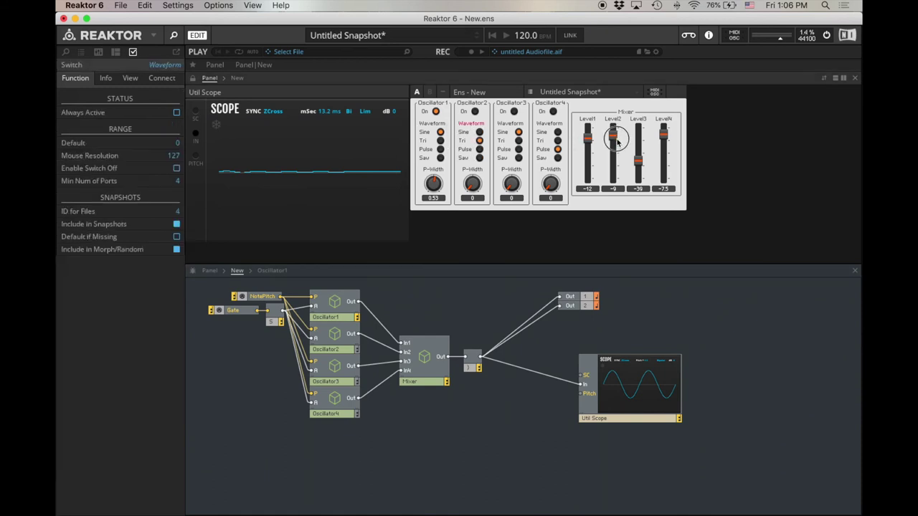
left_click_drag(614, 135, 615, 158)
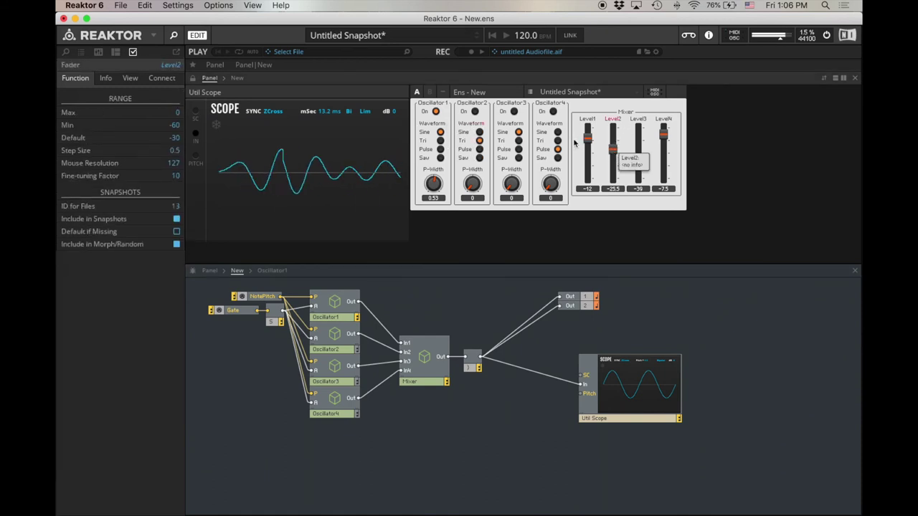
left_click(475, 113)
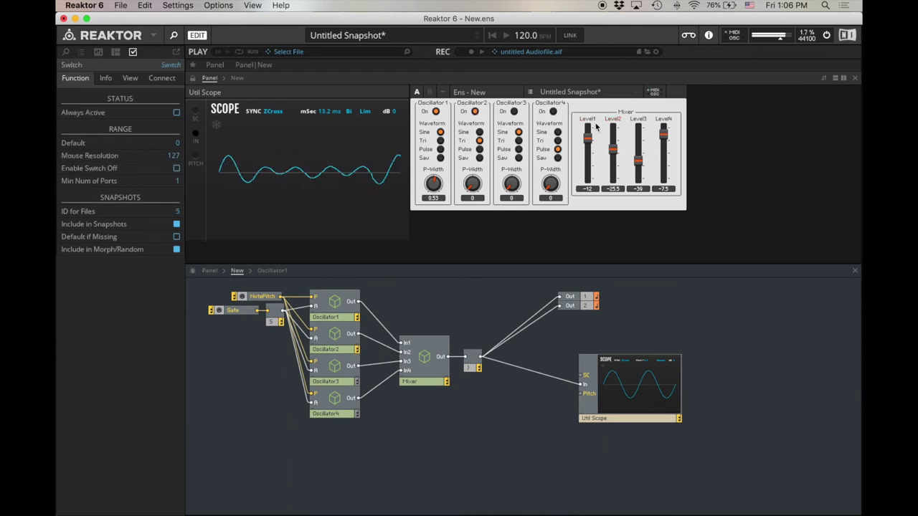
Set Oscillator3 to a saw wave and settle Level3 at -23.5
left_click(519, 158)
left_click_drag(642, 163, 643, 152)
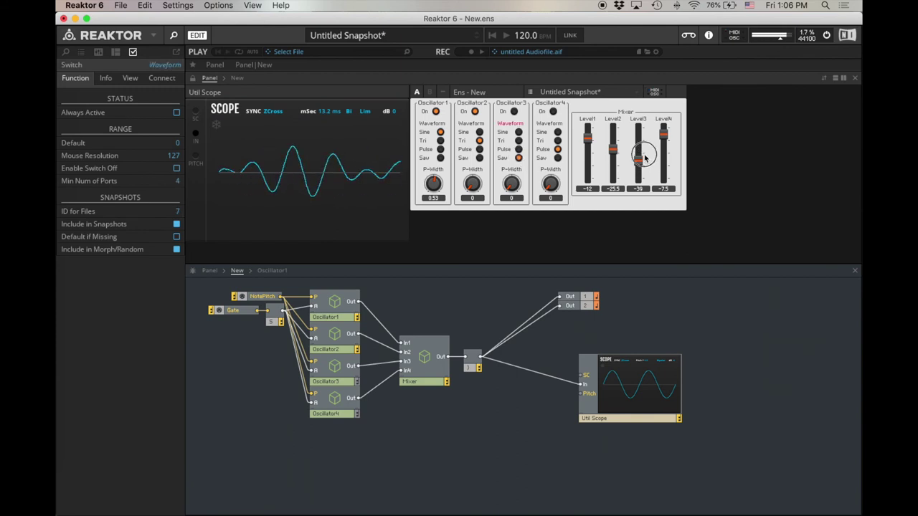
left_click(554, 113)
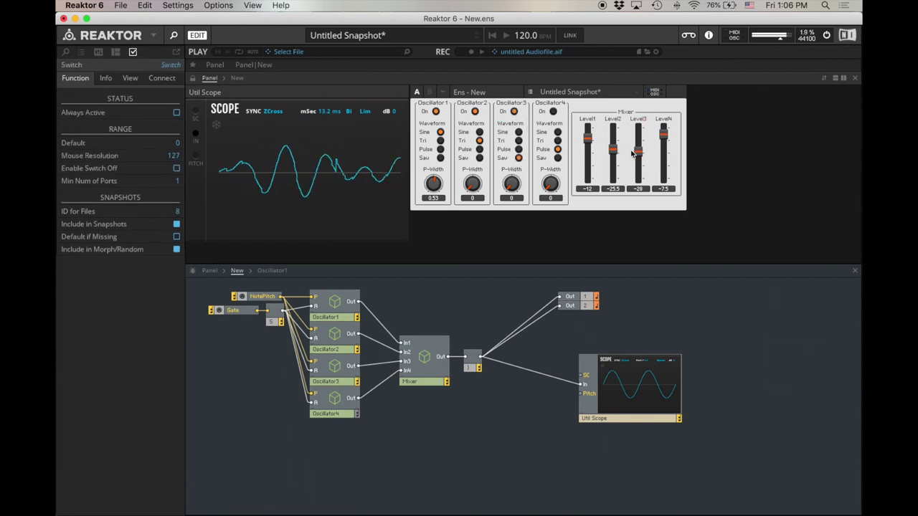
mouse_move(636, 154)
left_mouse_down()
mouse_move(637, 171)
mouse_move(645, 149)
left_mouse_up()
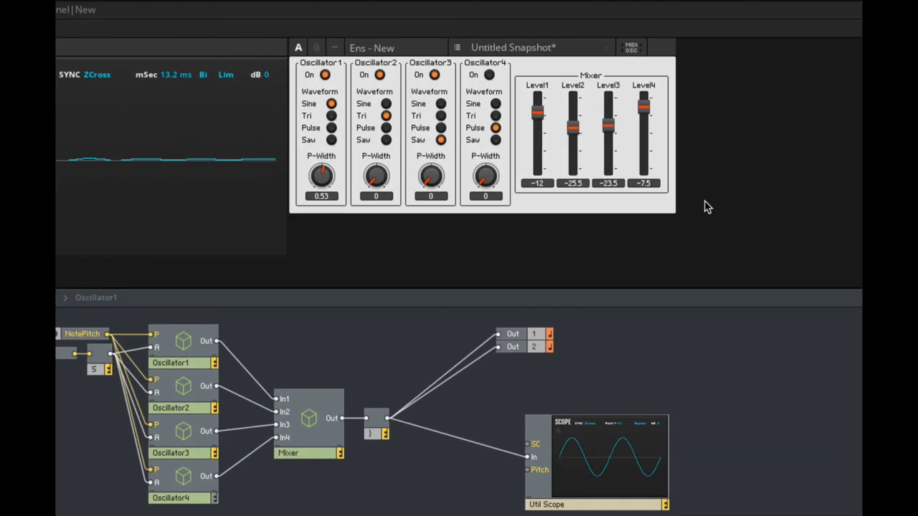
Inside the Mixer macro, rename the Level1 and Level2 faders to 'Osc 1' and 'Osc 2'
double_click(311, 420)
left_click(256, 335)
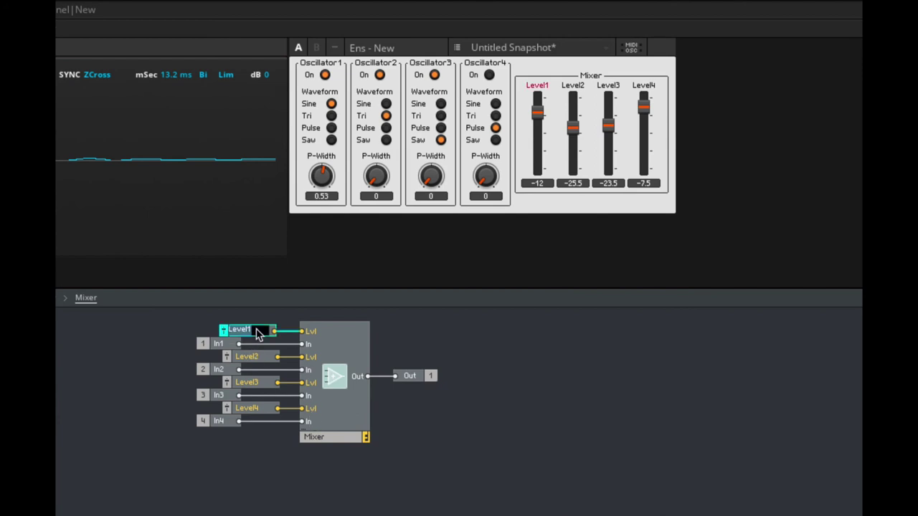
left_click(256, 334)
type("Osc 1")
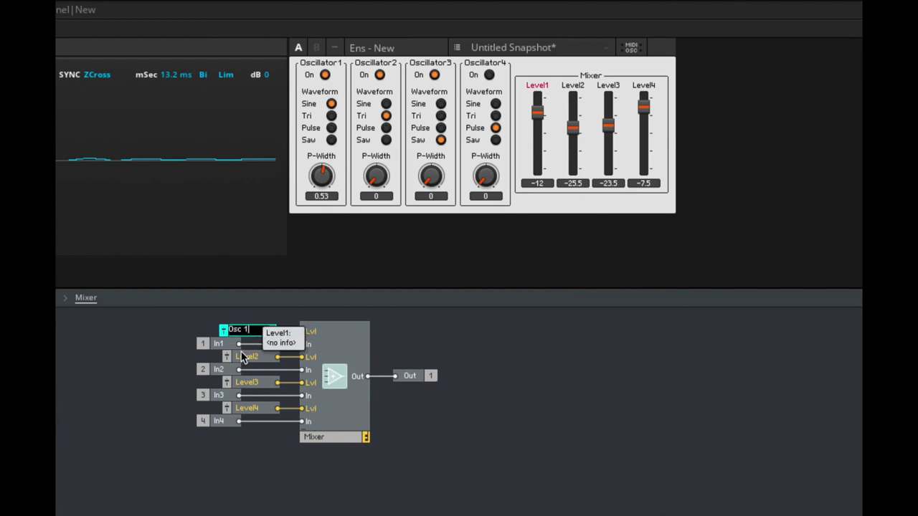
left_click(251, 358)
left_click(252, 360)
type("Osc")
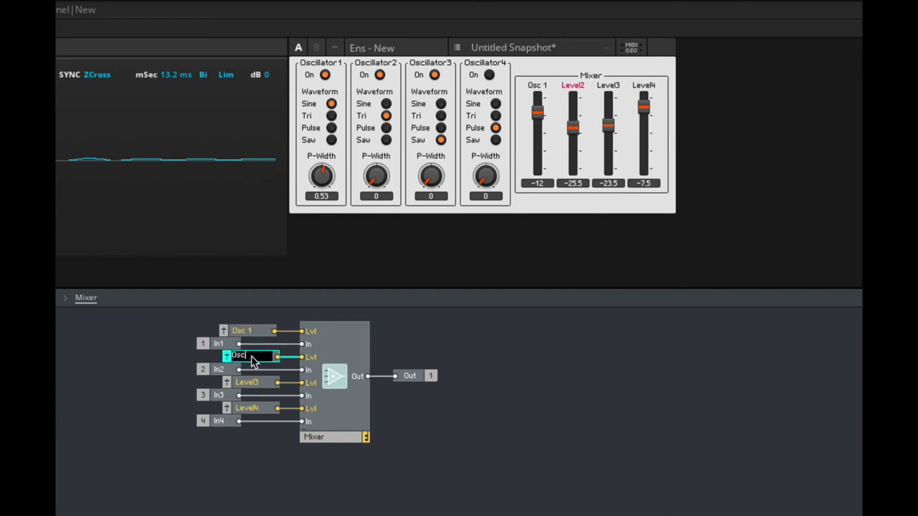
type(" 2")
Rename the Level3 and Level4 faders to 'Osc 3' and 'Osc 4'
left_click(261, 386)
left_click(262, 387)
type("O")
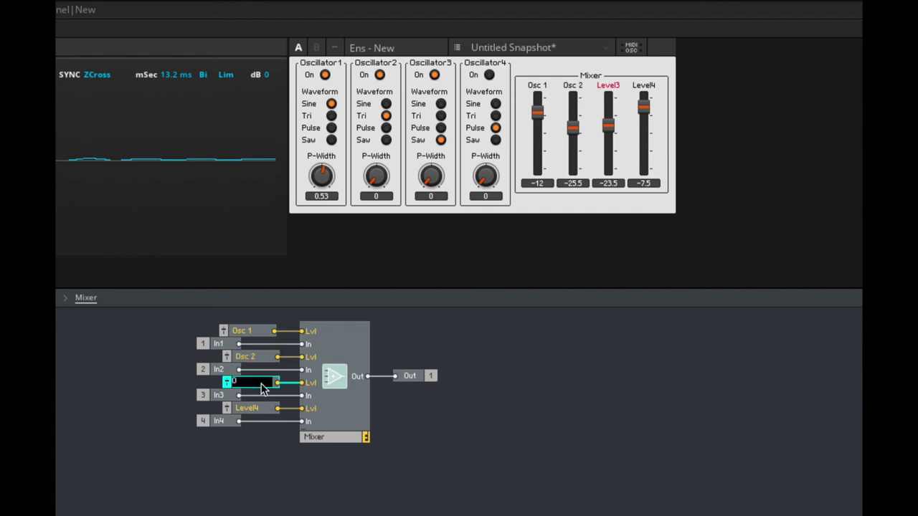
type("sc 3")
left_click(270, 409)
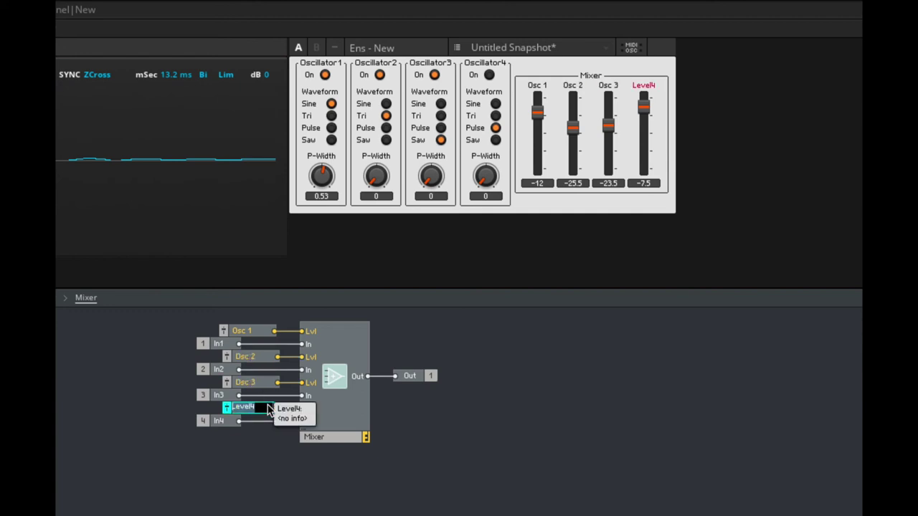
left_click(270, 409)
type("Osc 4")
left_click(572, 434)
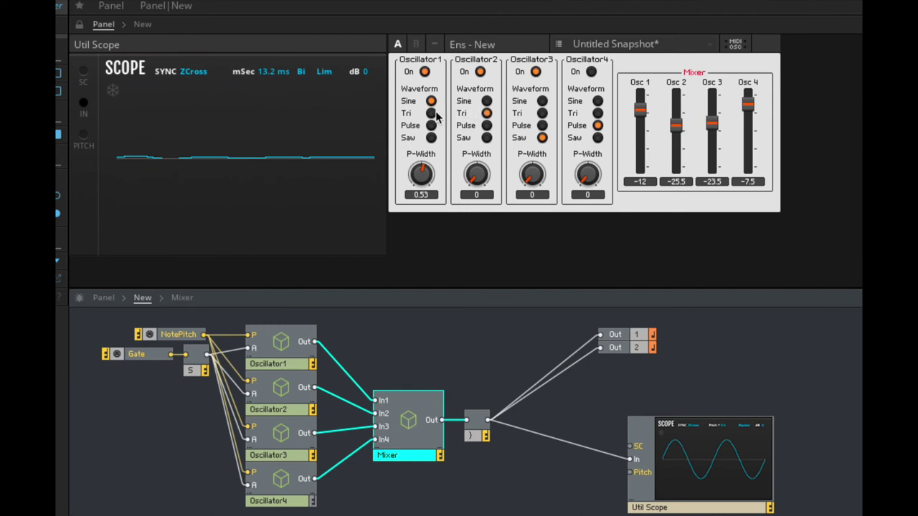
left_click(541, 137)
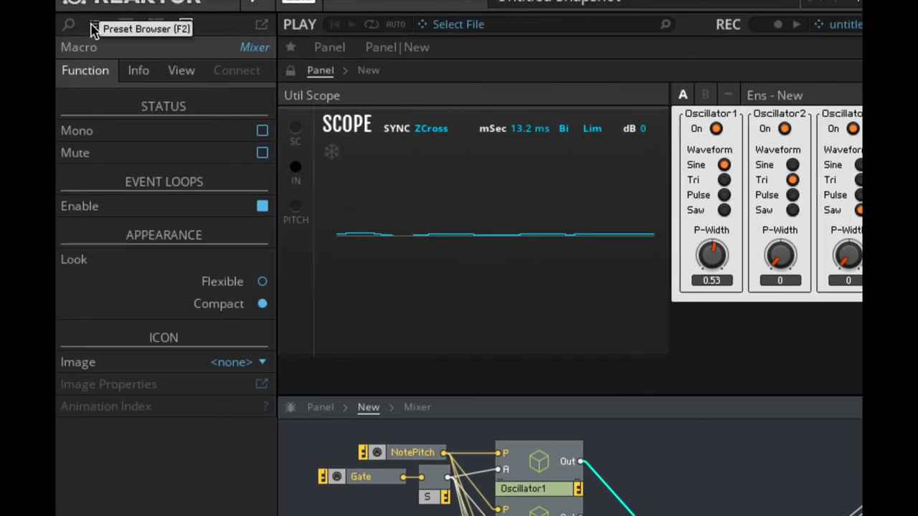
Add an embedded snapshot 001 named 'Smooth Lead' in the Preset Browser
left_click(92, 30)
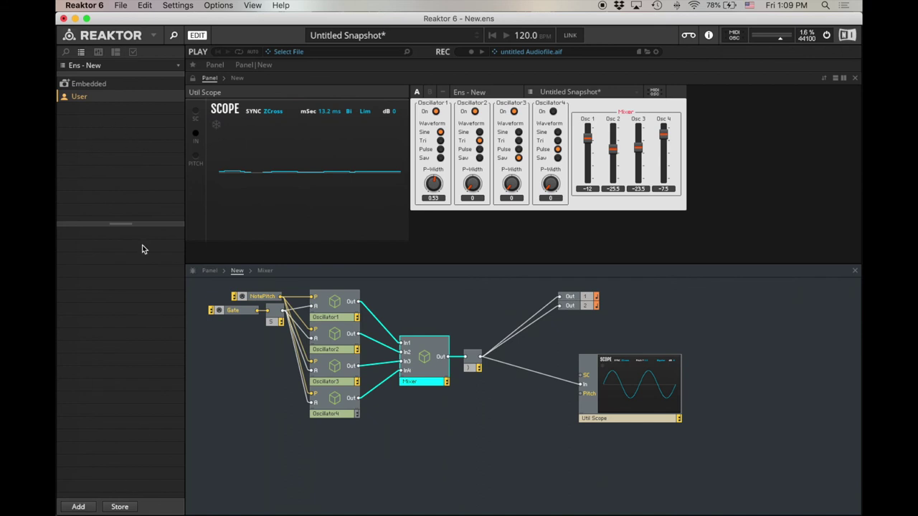
left_click(88, 85)
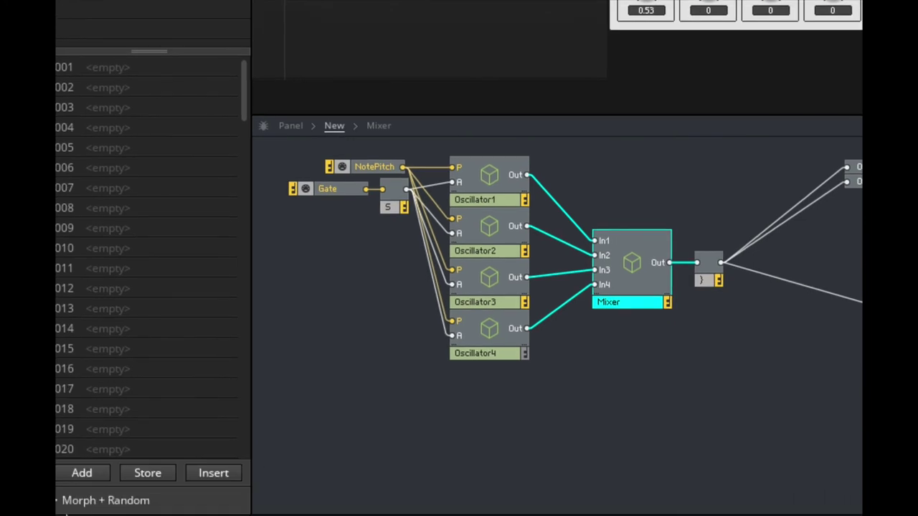
left_click(78, 489)
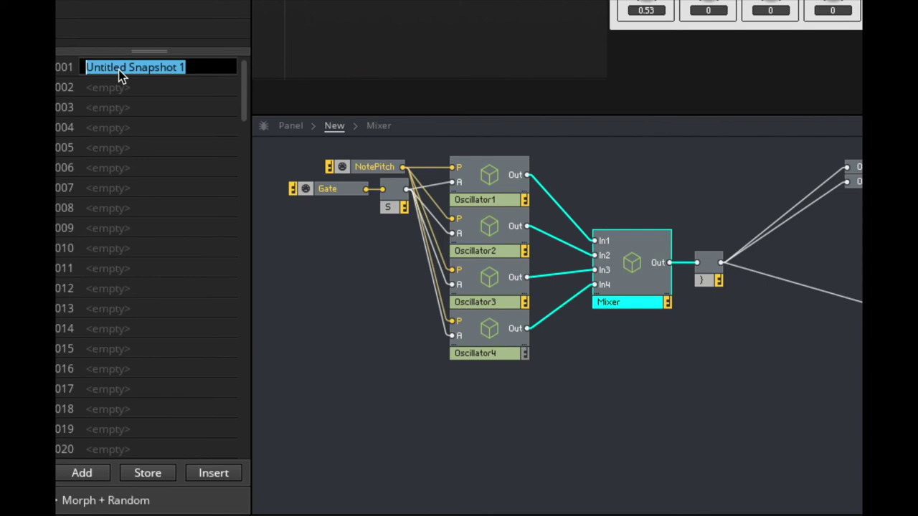
type("Smooth")
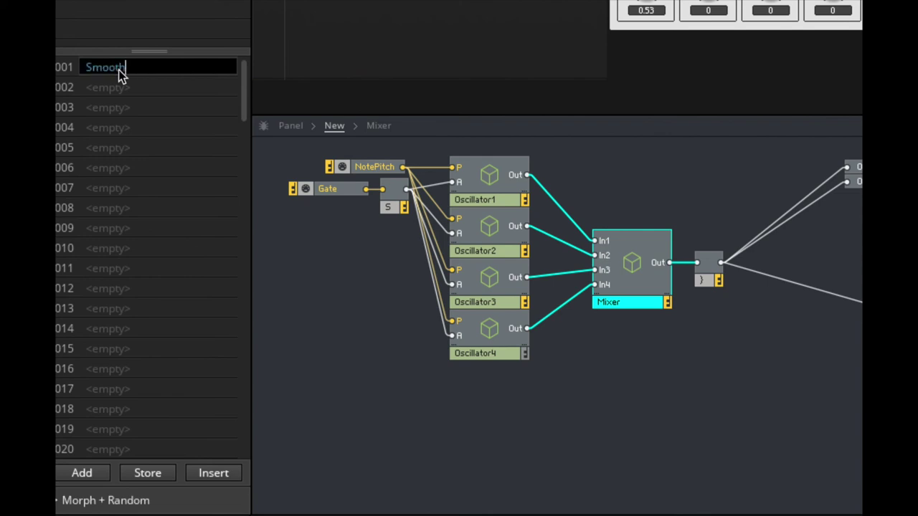
type(" Lead")
key("Return")
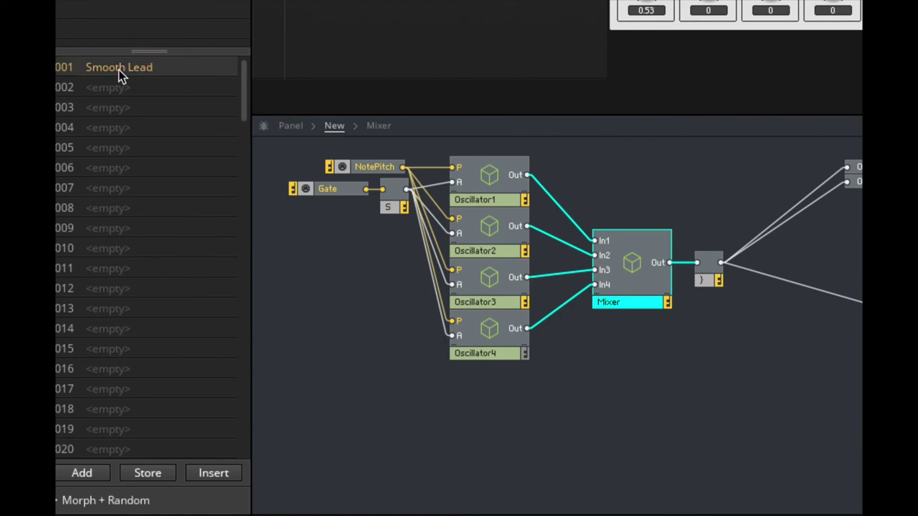
left_click(350, 286)
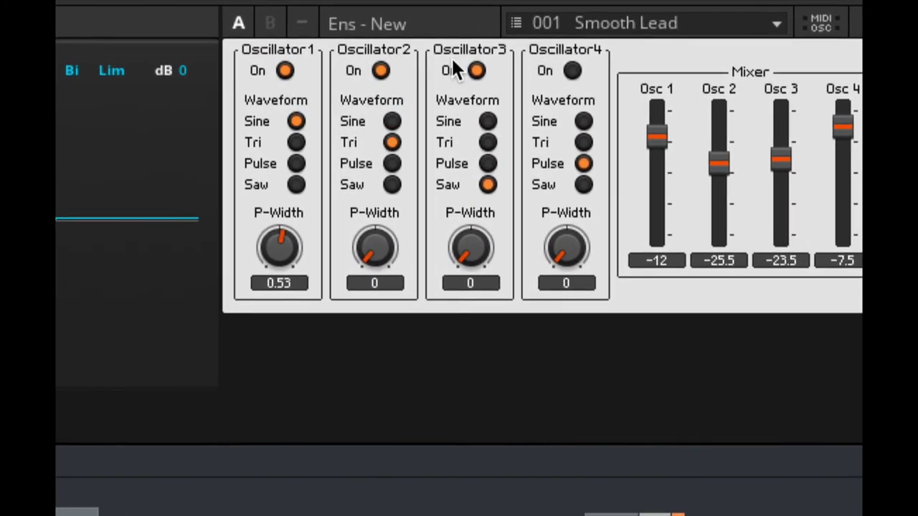
Rework the sound: Osc 1/2 pulse at widths 0.52/0.51, Osc 3 sine, Osc 4 lowered to about -43
left_click(514, 112)
left_click_drag(777, 163, 794, 242)
left_click_drag(832, 127, 835, 234)
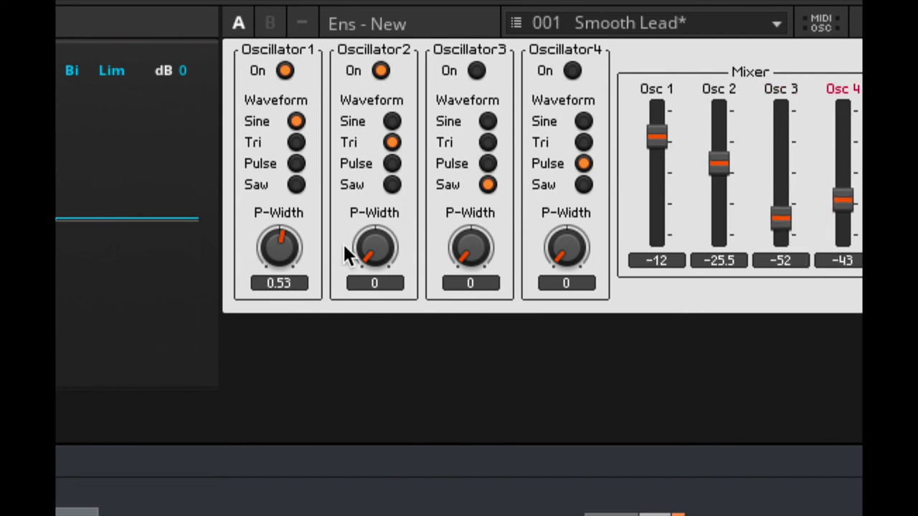
left_click(392, 164)
left_click(296, 164)
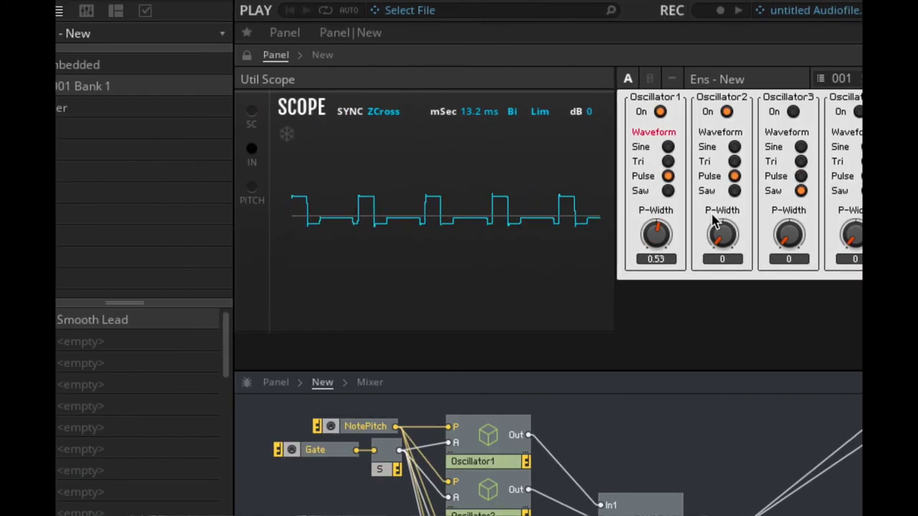
left_click_drag(651, 236, 655, 258)
left_click_drag(730, 243, 734, 173)
left_click_drag(654, 238, 652, 222)
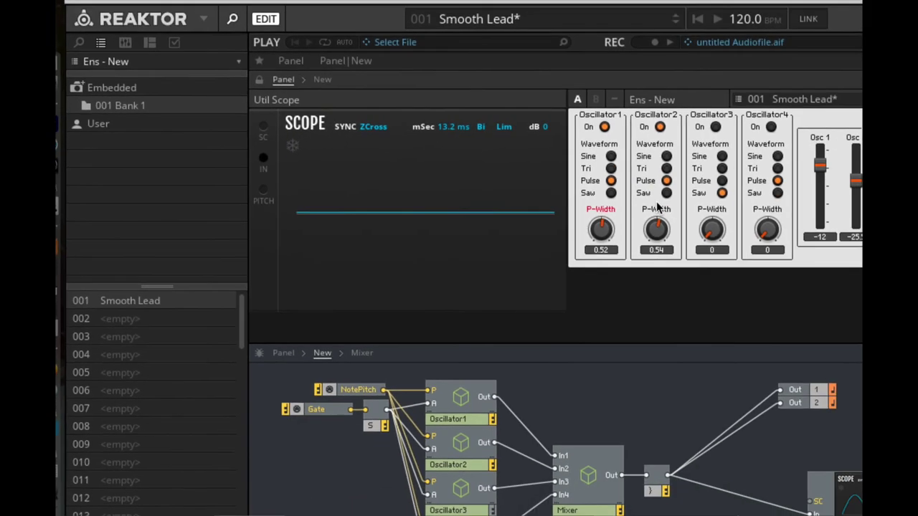
left_click(715, 126)
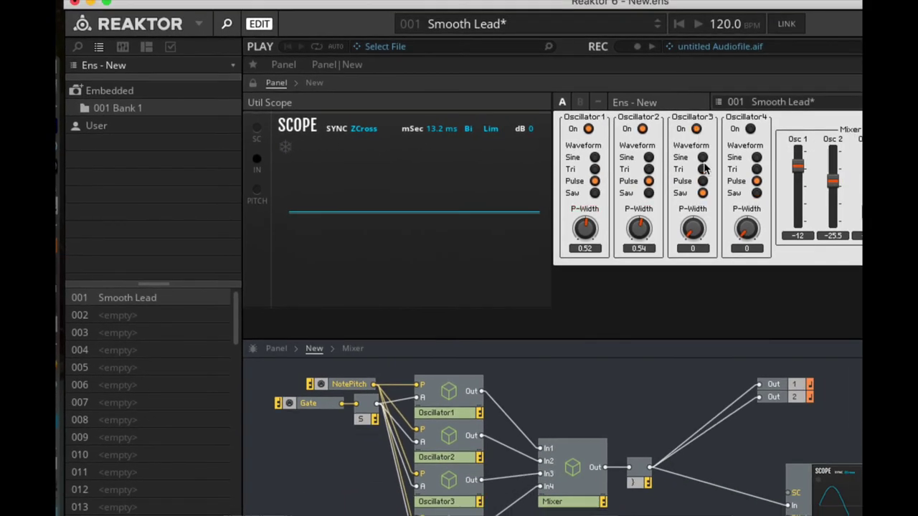
left_click(704, 158)
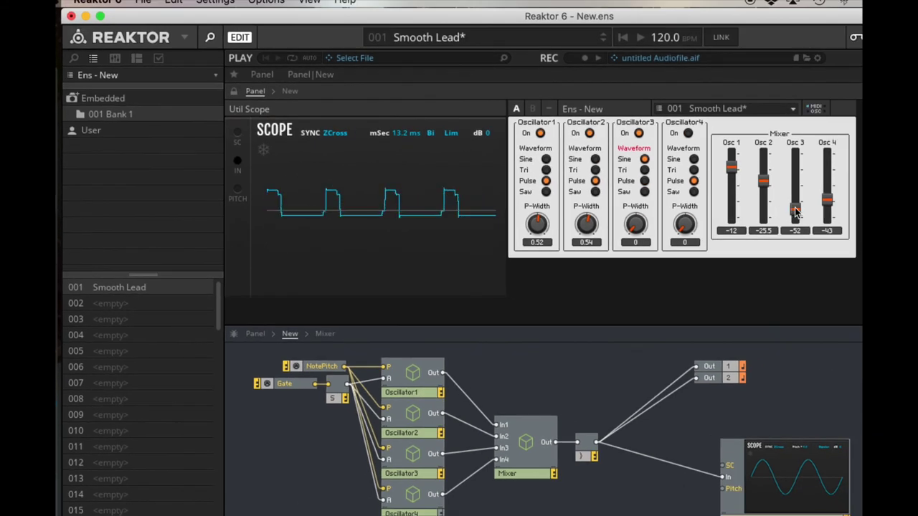
left_click_drag(795, 210, 797, 164)
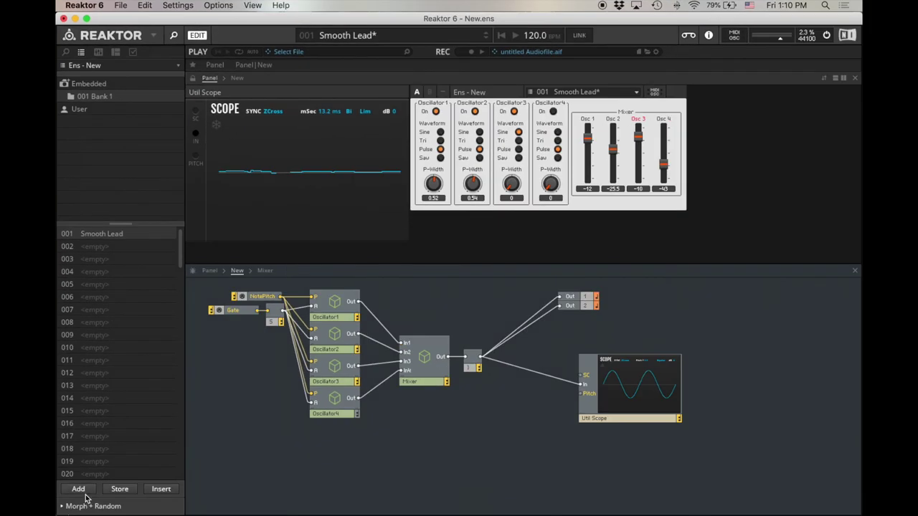
Store snapshot 002 'Digital Crunch', compare it with Smooth Lead, and recall Smooth Lead
left_click(78, 489)
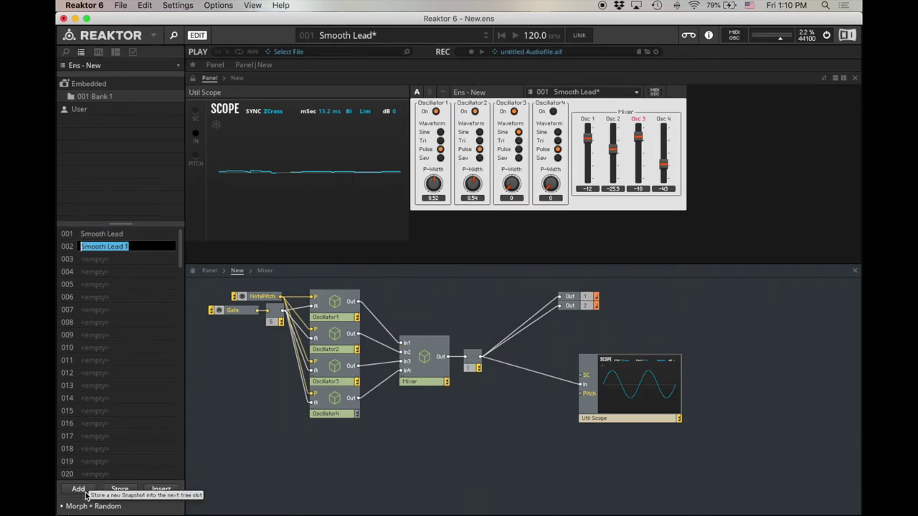
type("Digital Crunch")
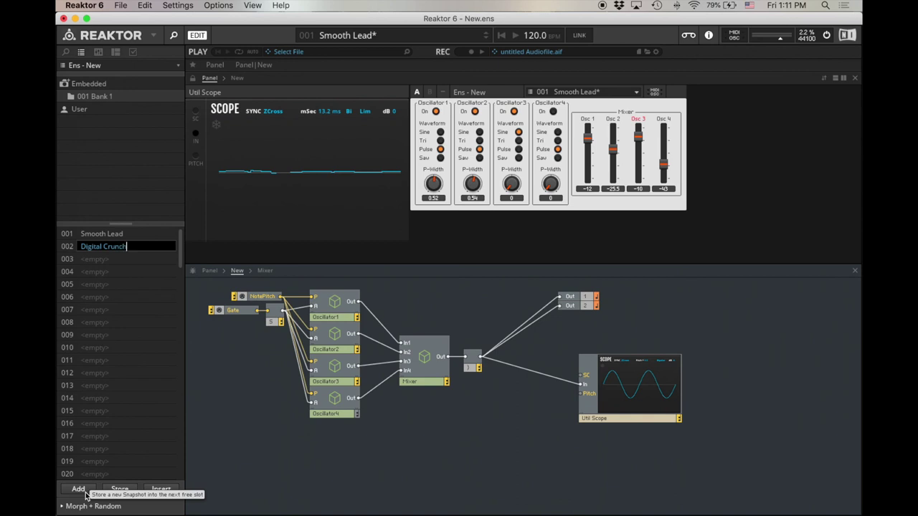
key("Return")
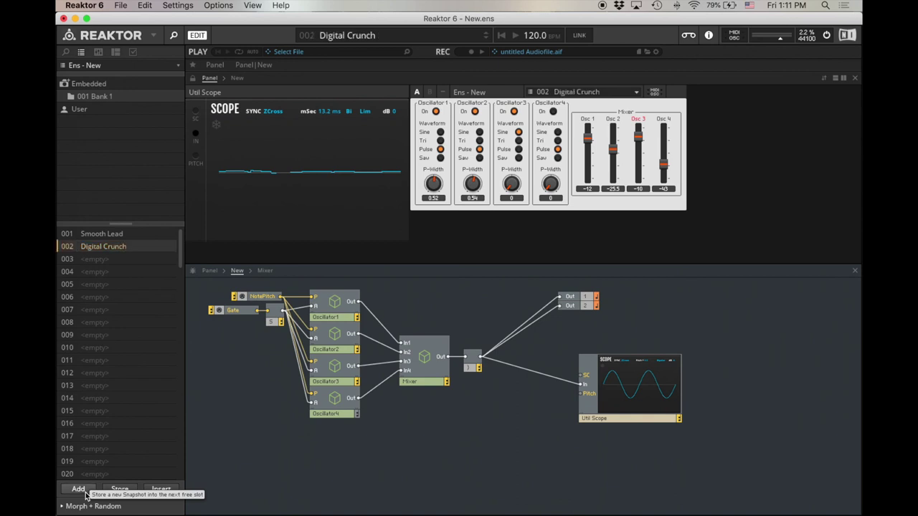
left_click(105, 235)
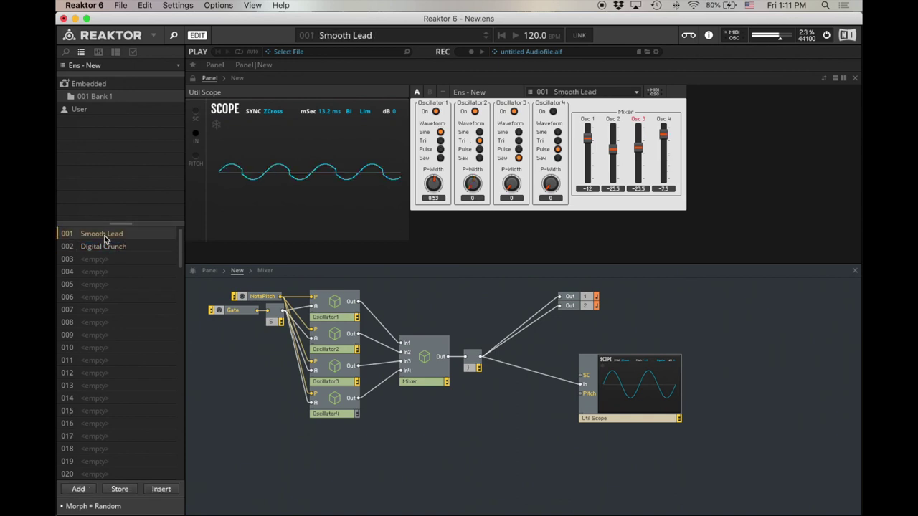
left_click(104, 246)
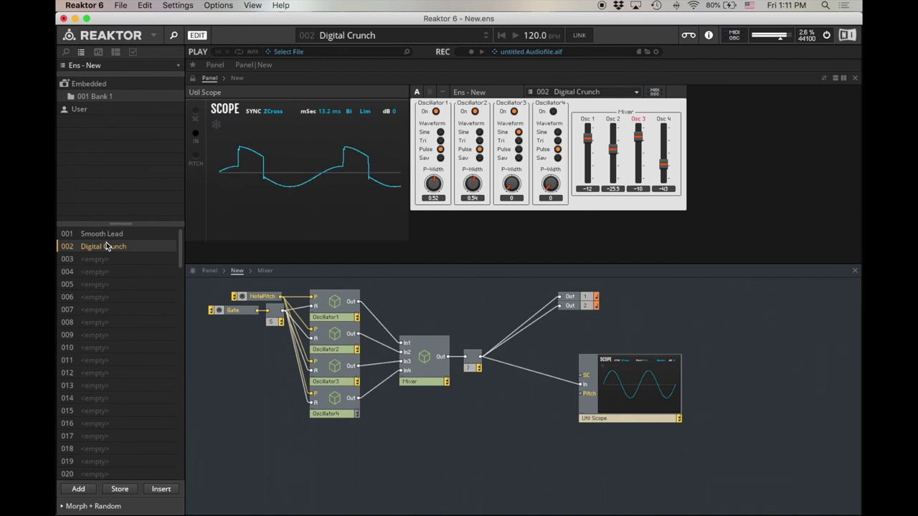
left_click(107, 236)
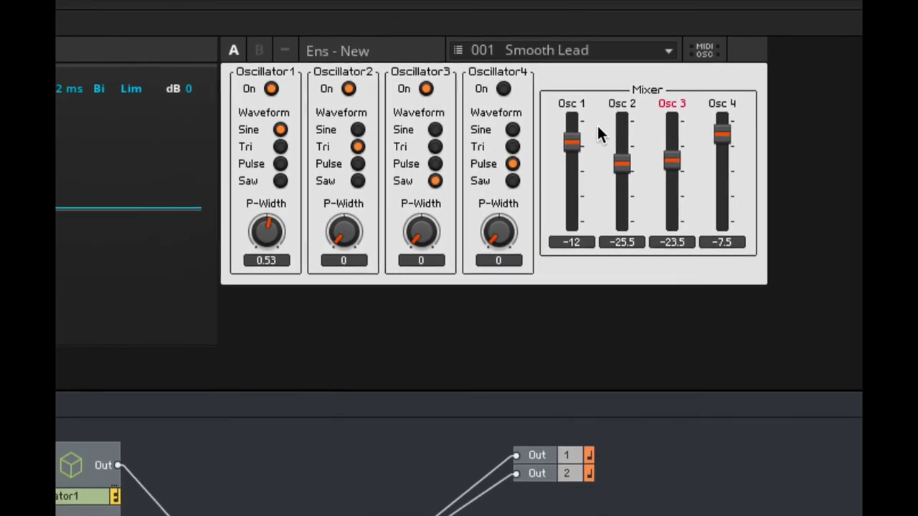
Set Oscillator1 to triangle and Oscillator2 to saw, with both oscillators switched on
left_click(271, 88)
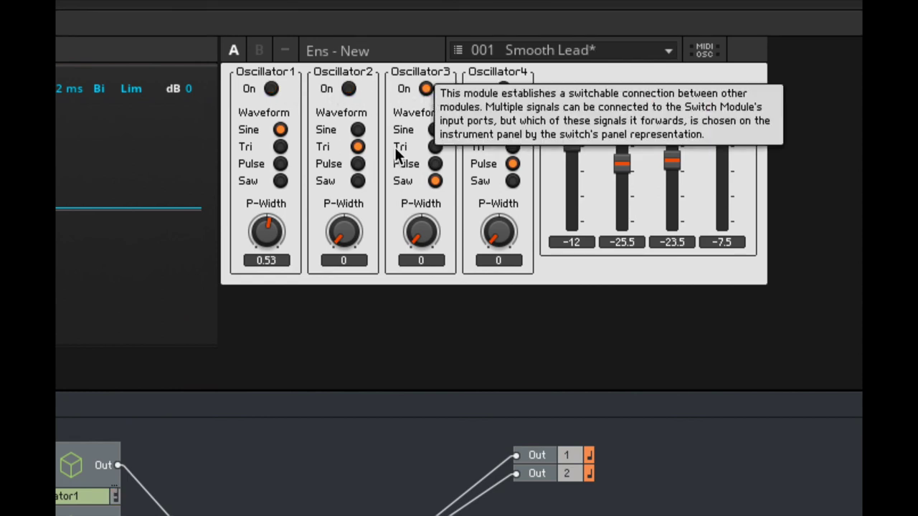
left_click(281, 89)
left_click(271, 88)
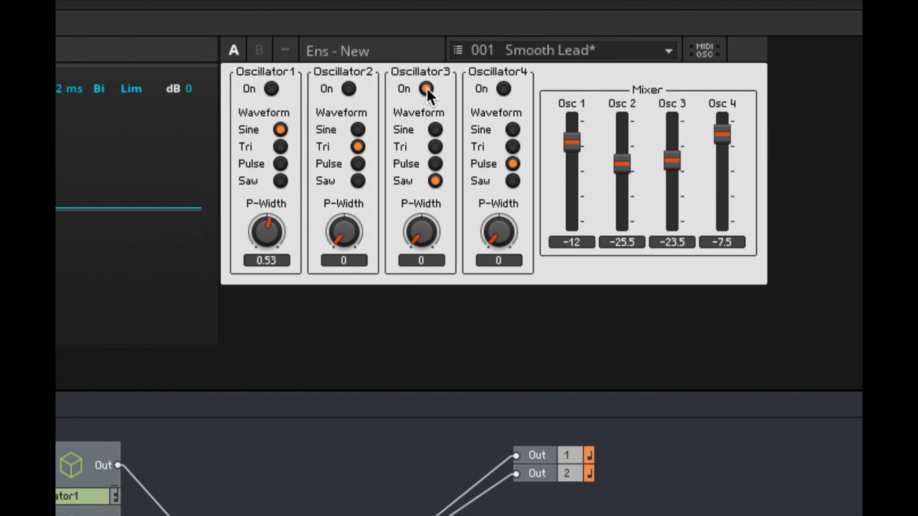
left_click(281, 147)
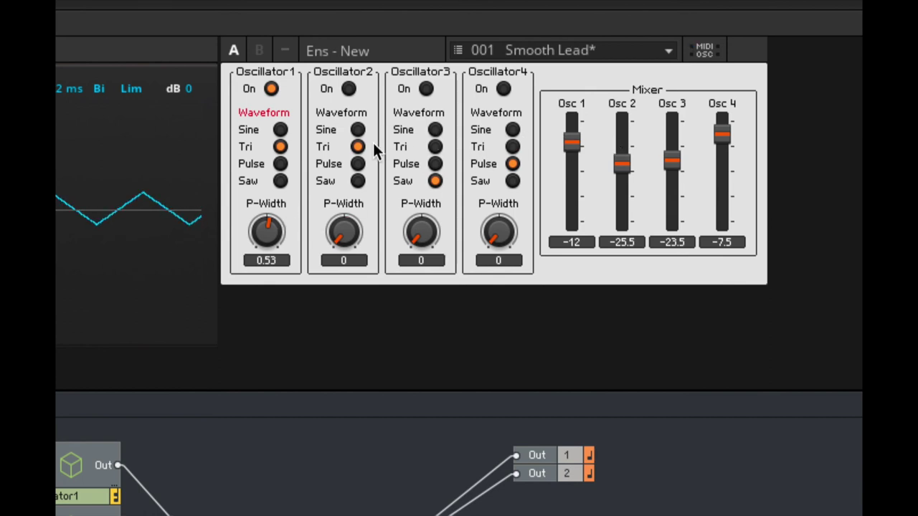
left_click(358, 181)
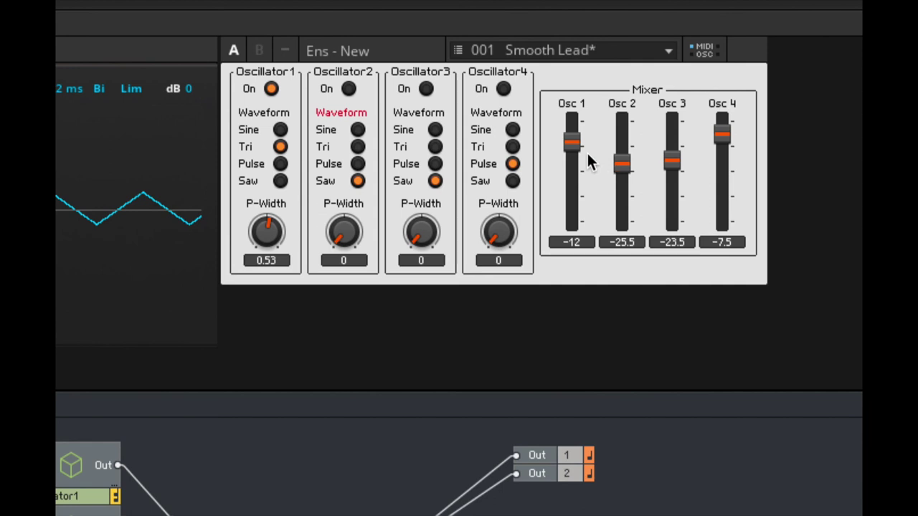
left_click(349, 88)
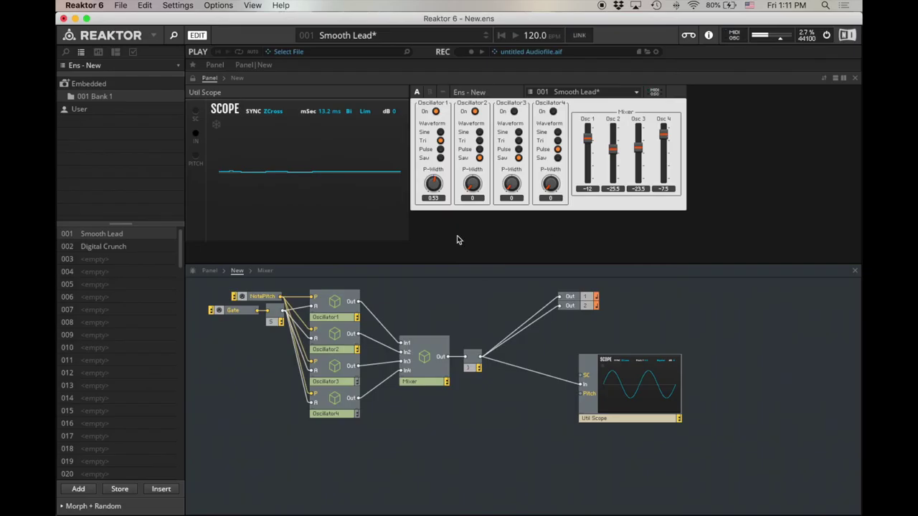
Add a new snapshot named 'Edgy Tri' in the next free slot
left_click(78, 490)
type("E")
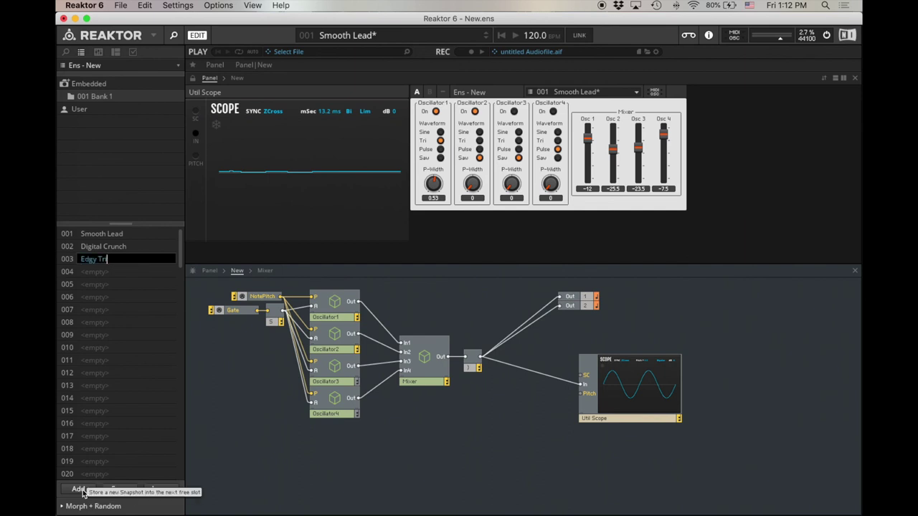
type("dgy Tri")
key("Return")
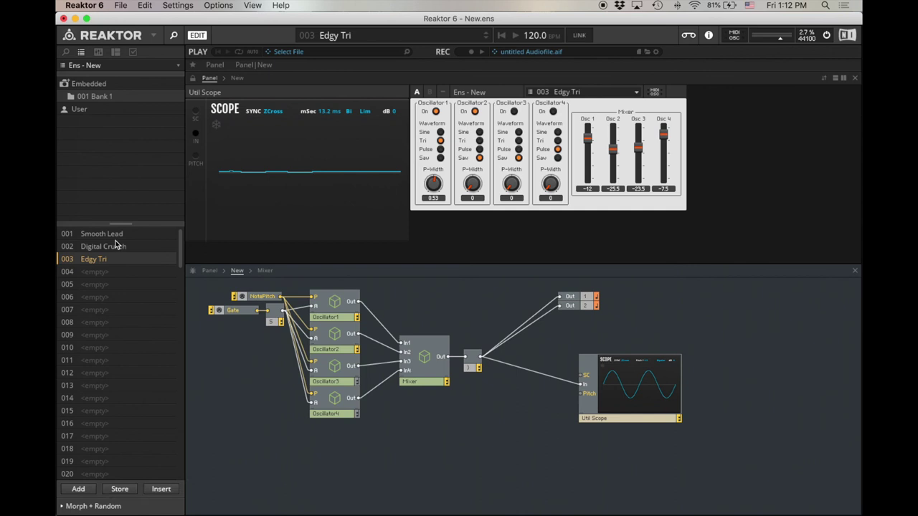
Compare Smooth Lead, Digital Crunch and Edgy Tri, ending back on Smooth Lead
left_click(117, 239)
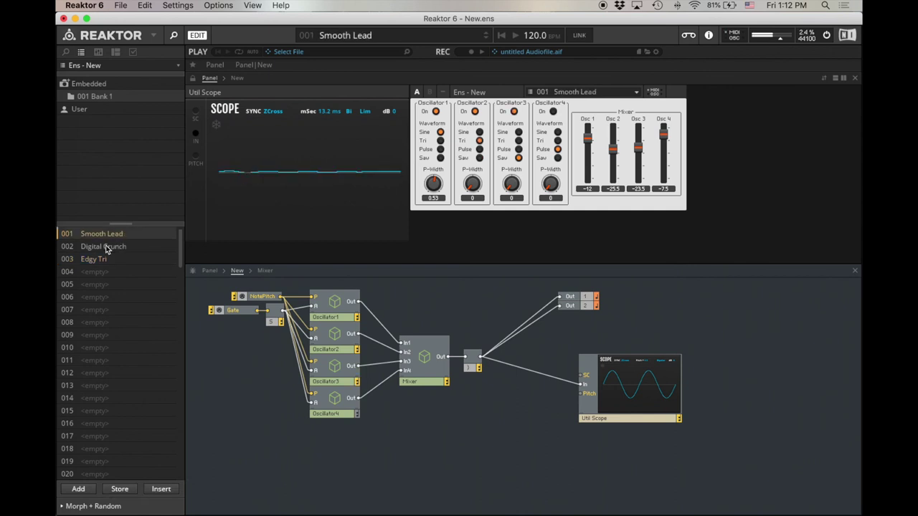
left_click(106, 248)
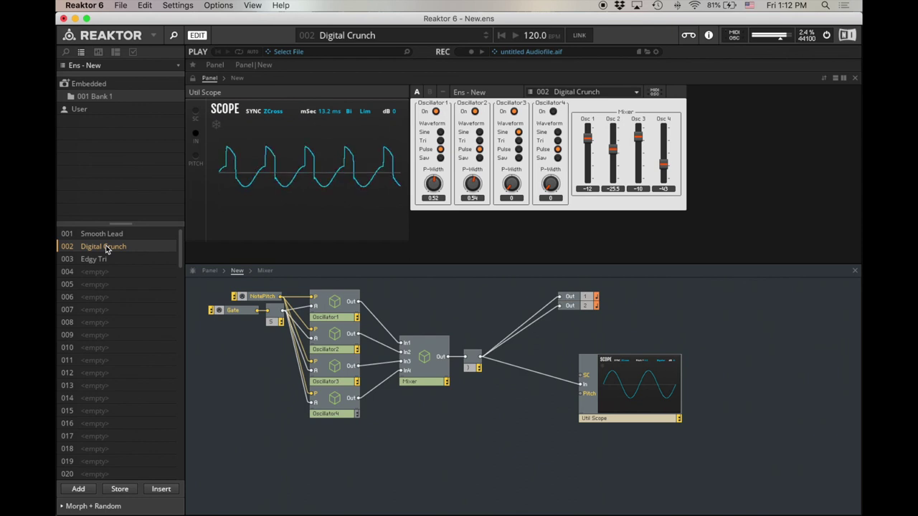
left_click(101, 261)
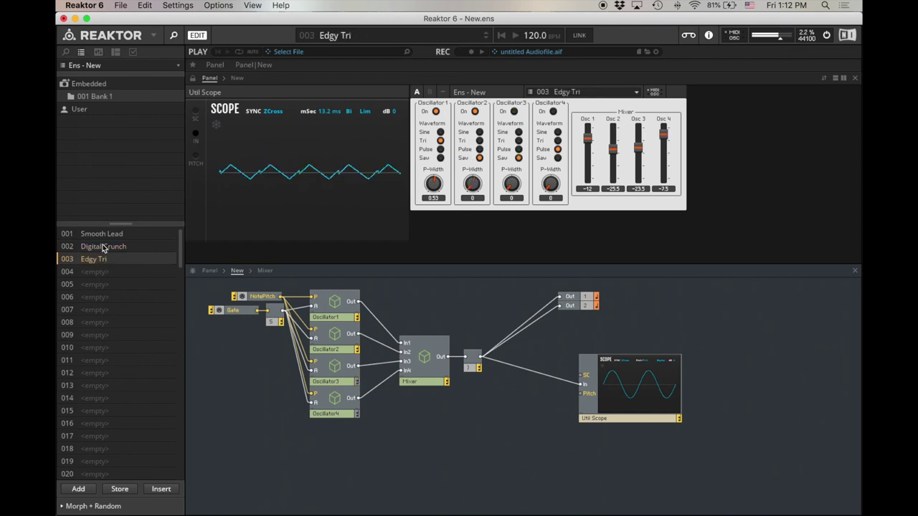
left_click(105, 235)
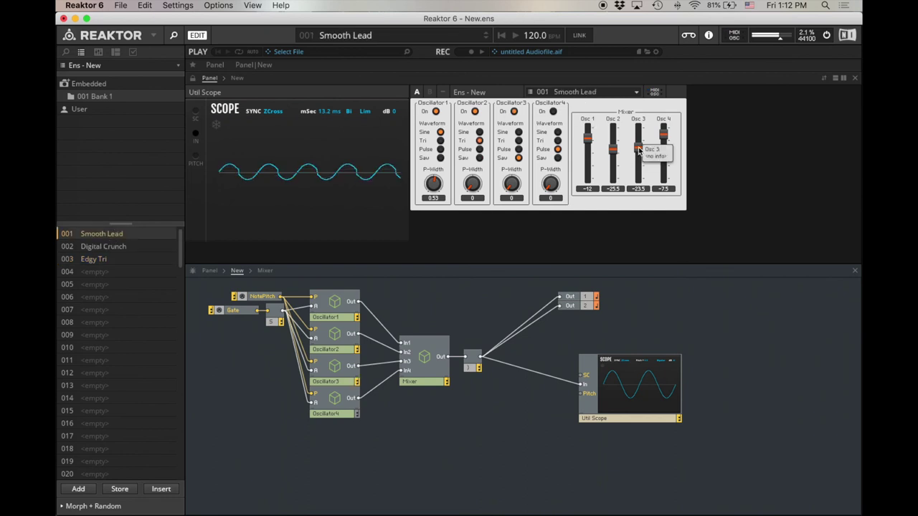
Lower Osc 3 to about -37 and re-store snapshot 001 as Smooth Lead
left_click_drag(639, 150, 638, 167)
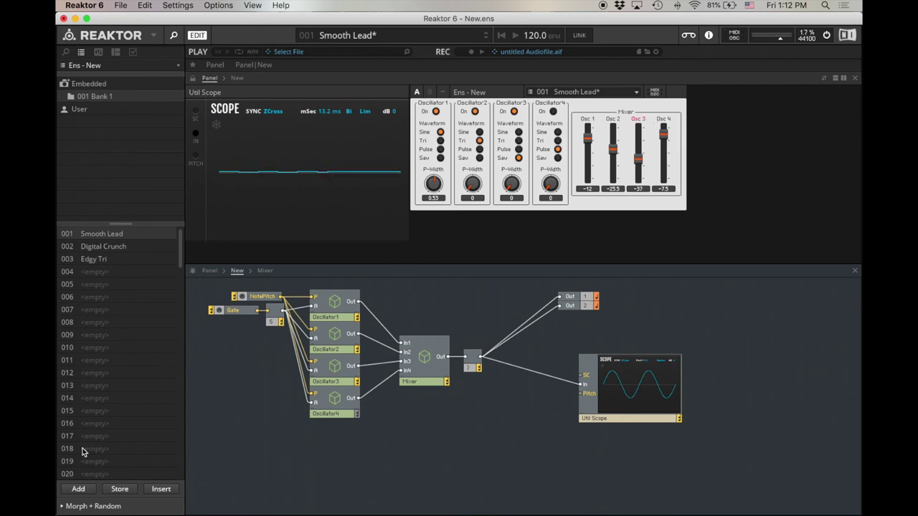
left_click(119, 492)
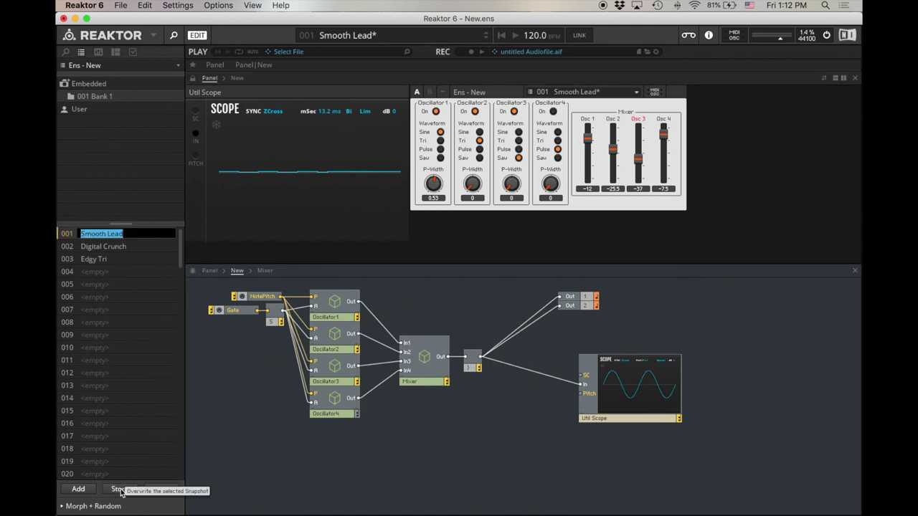
key("Return")
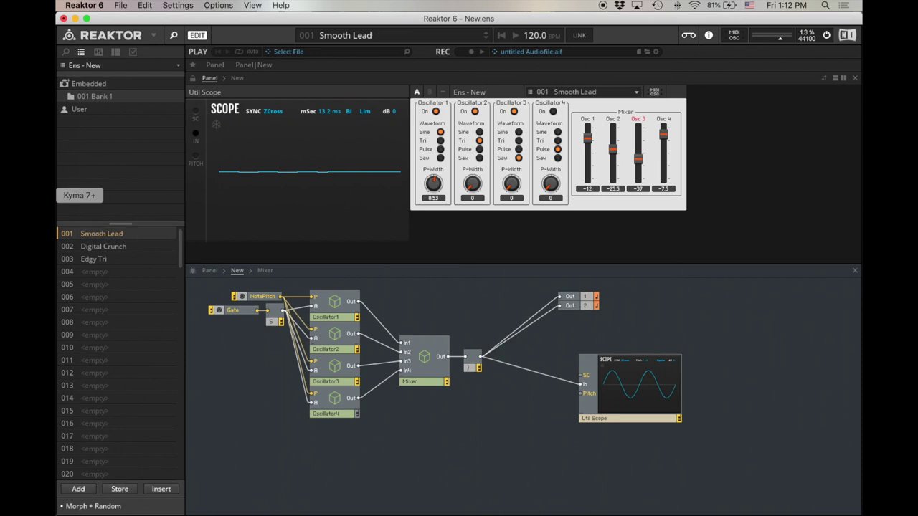
Switch through Digital Crunch and Smooth Lead, ending with Edgy Tri loaded
left_click(118, 251)
left_click(114, 236)
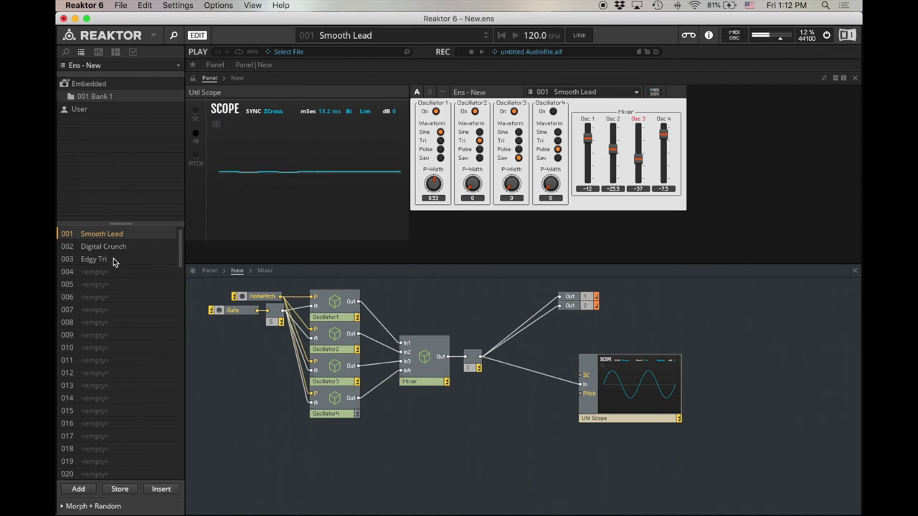
left_click(115, 259)
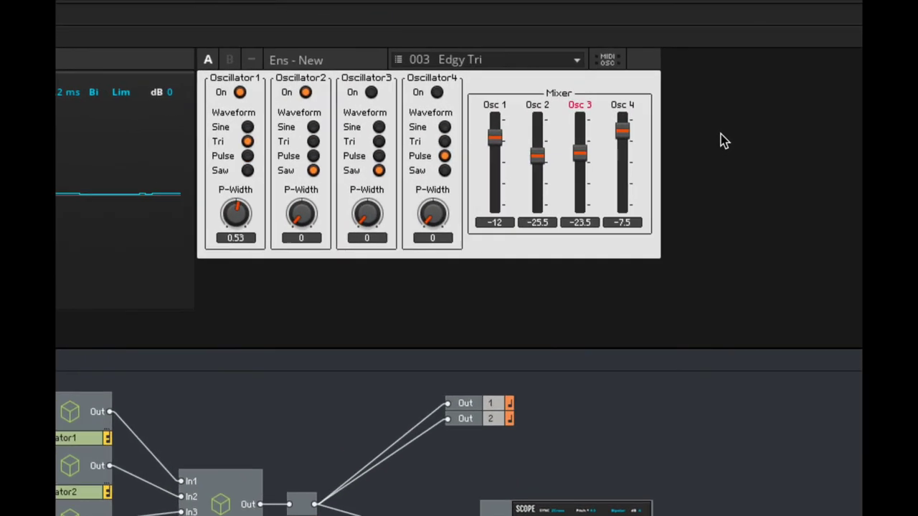
Raise all four Osc faders to 0, turn on Oscillator3 and Oscillator4, and make Oscillator4 a saw
left_click_drag(492, 140, 498, 88)
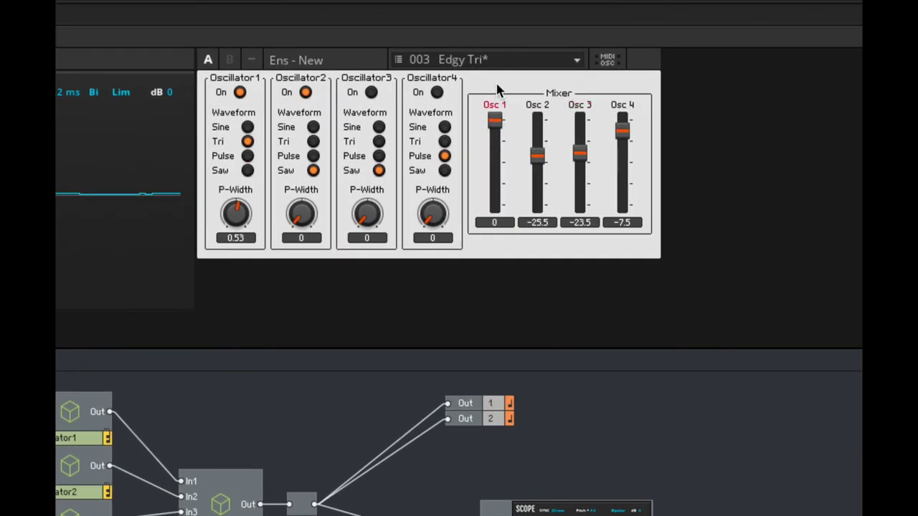
left_click_drag(543, 154, 549, 91)
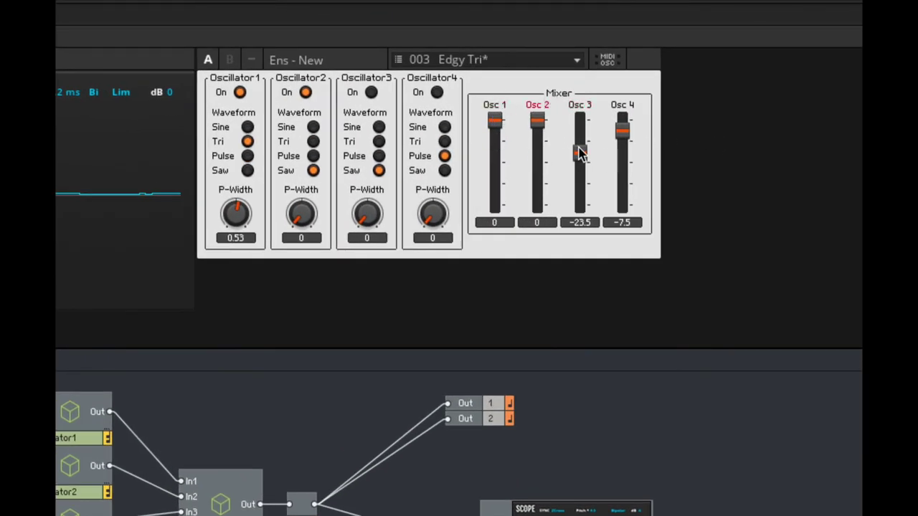
left_click_drag(580, 150, 580, 91)
left_click_drag(624, 131, 629, 91)
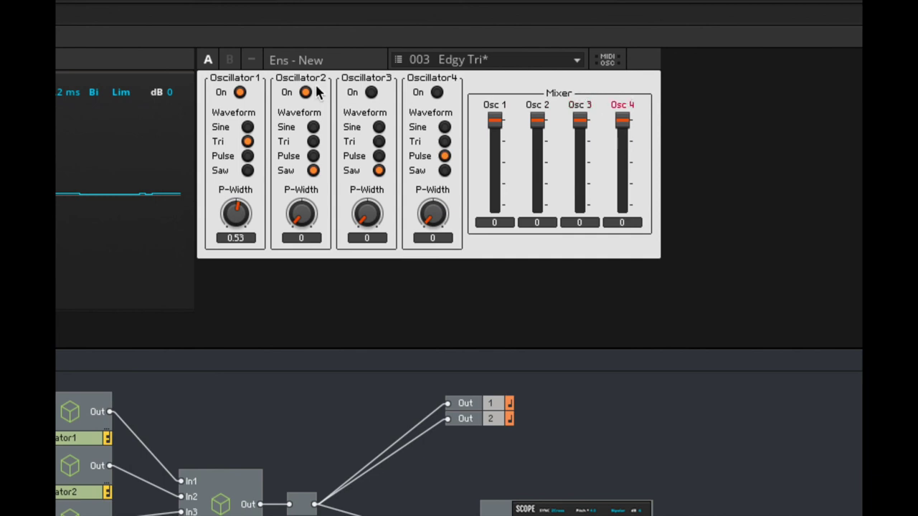
left_click(371, 92)
left_click(437, 91)
left_click(445, 170)
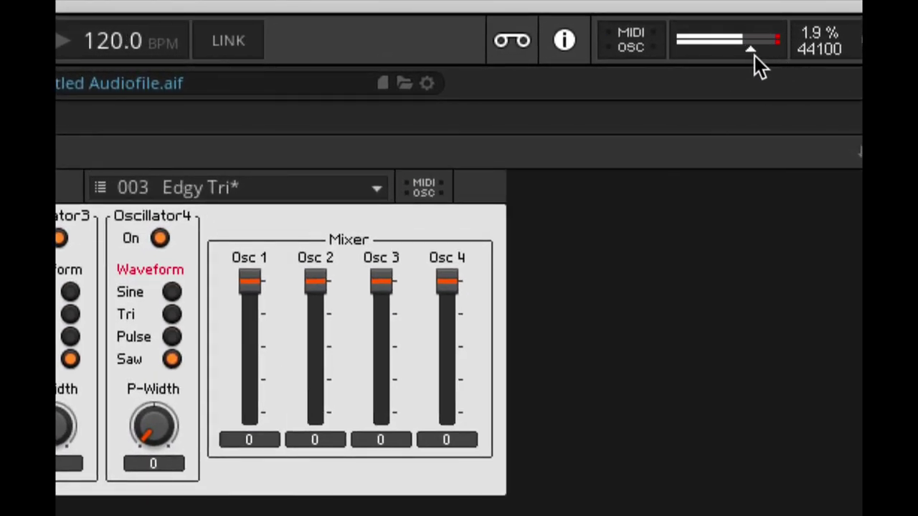
Turn down the master volume and set Osc 1–4 levels to -7.5, -20.5, -27 and -19.5
mouse_move(751, 51)
left_mouse_down()
mouse_move(729, 52)
mouse_move(752, 54)
left_mouse_up()
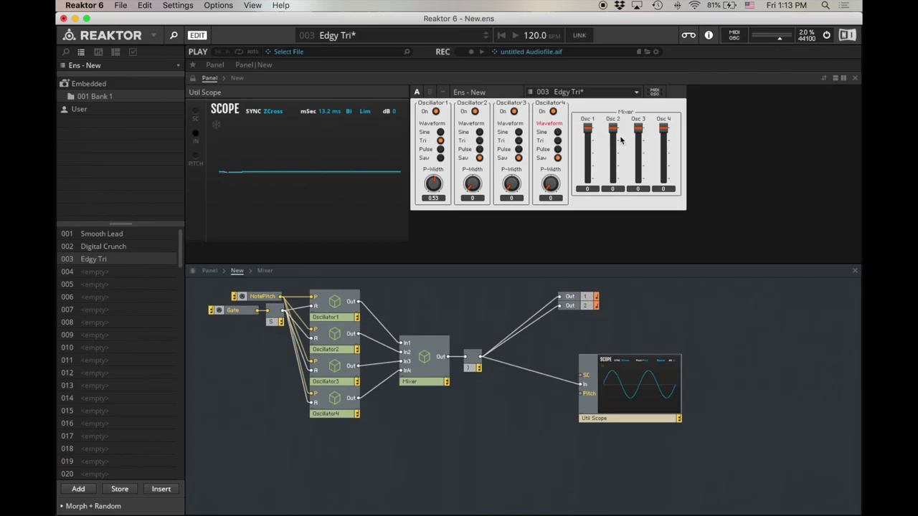
left_click_drag(612, 129, 613, 158)
left_click_drag(638, 130, 636, 159)
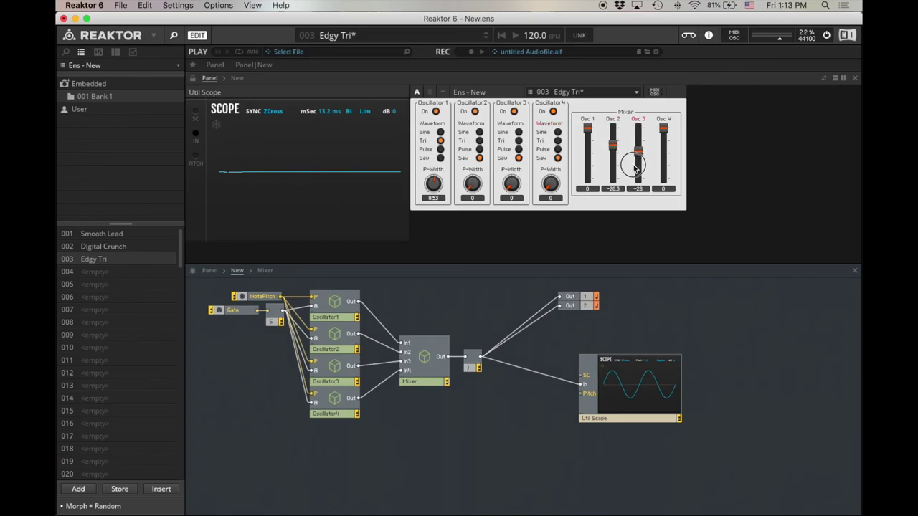
left_click_drag(588, 141, 589, 147)
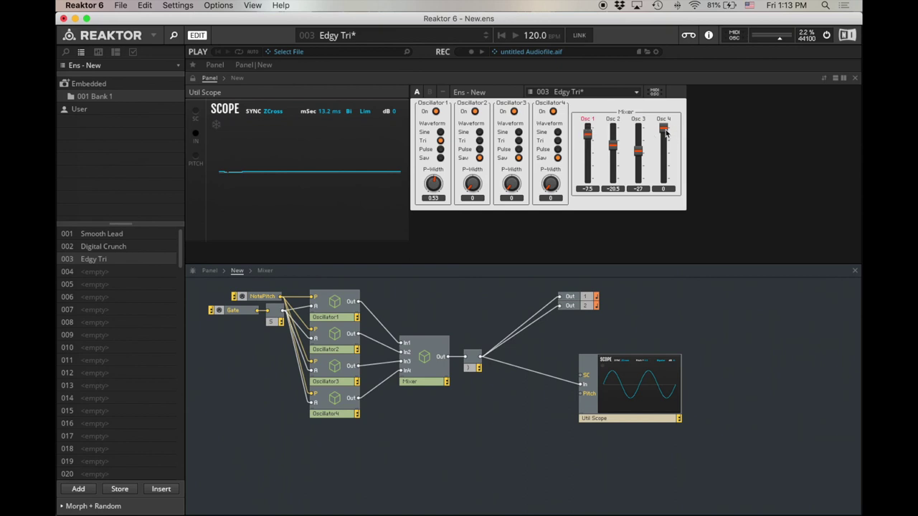
left_click_drag(663, 132, 662, 153)
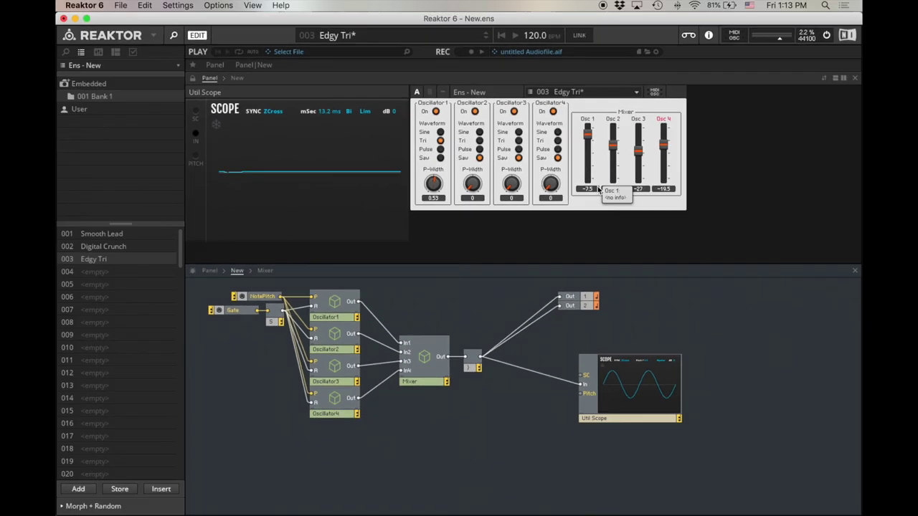